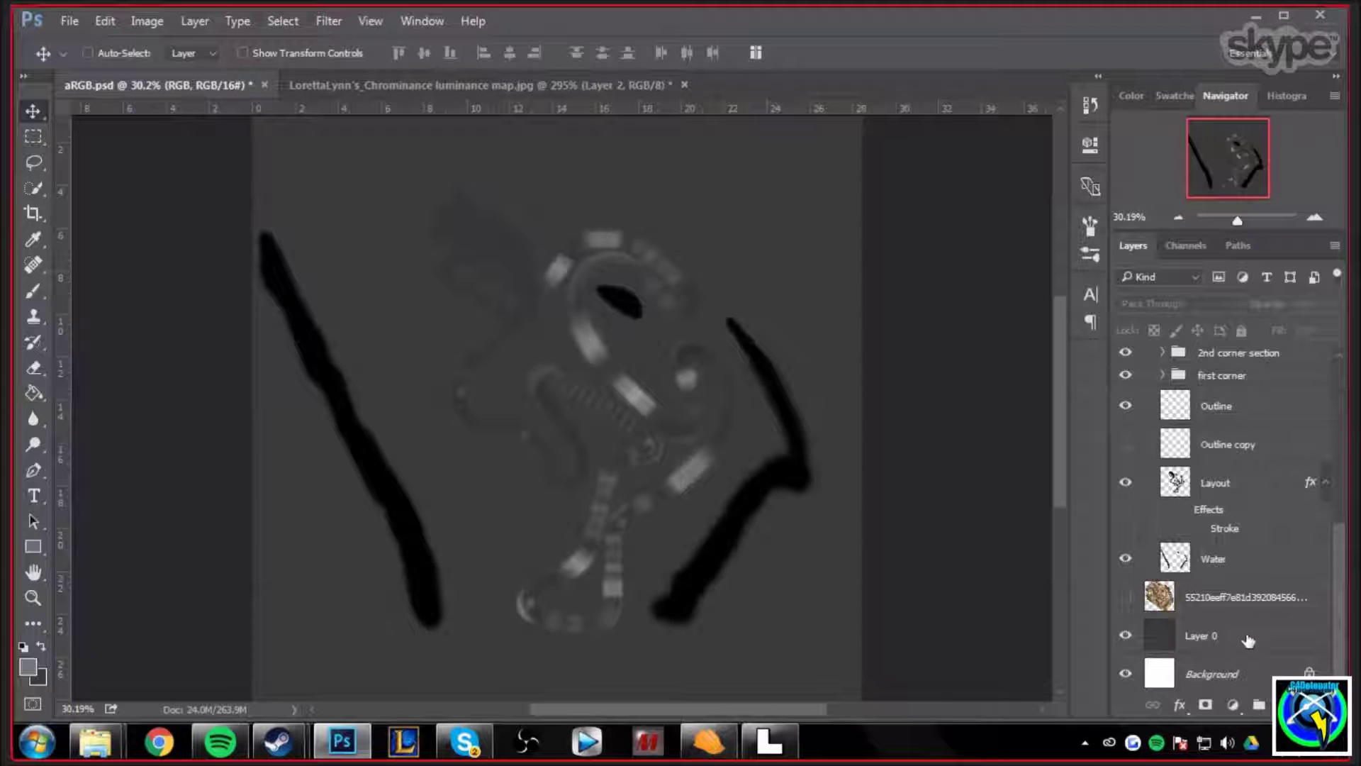
Move the RGB group, the Height Map group and Layer 0 into the fohldur group, leaving out the hidden image layer.
left_click(1248, 641, "shift")
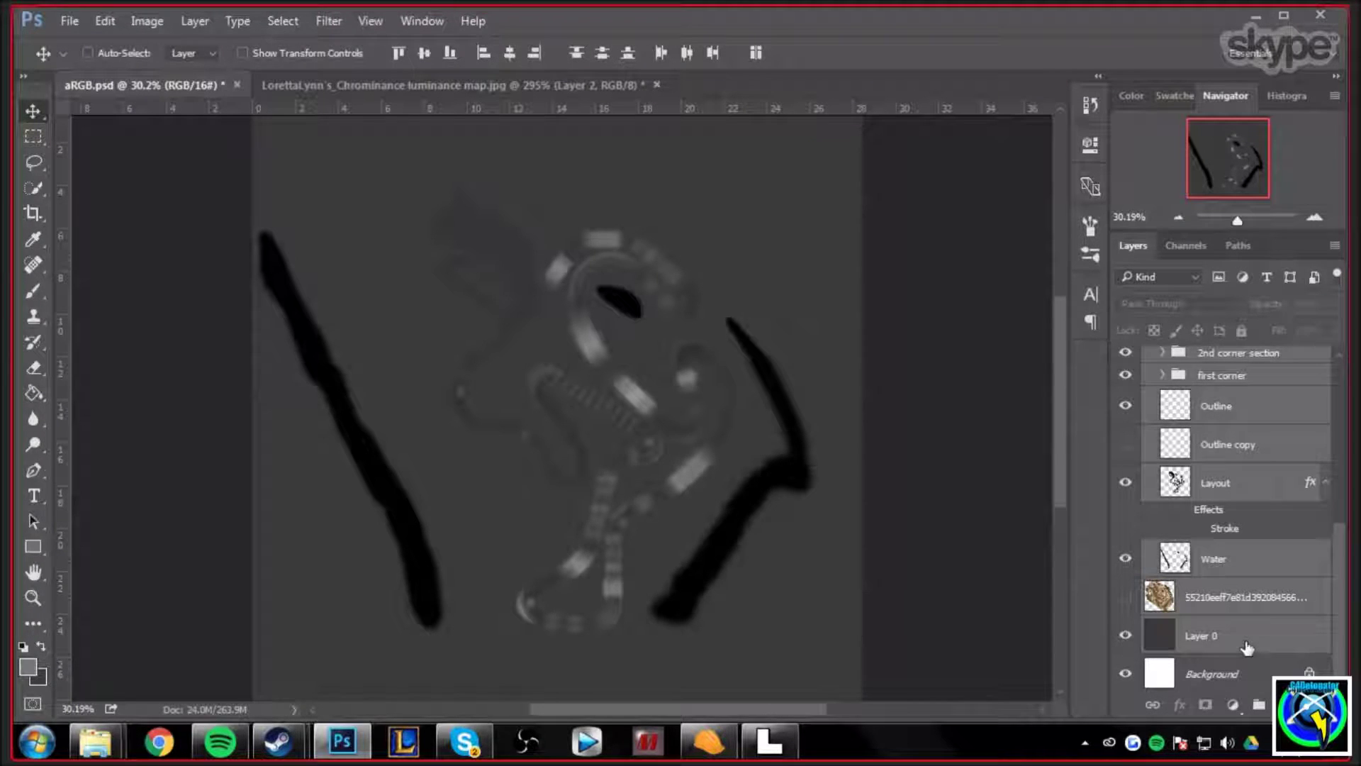
left_click(1283, 606, "ctrl")
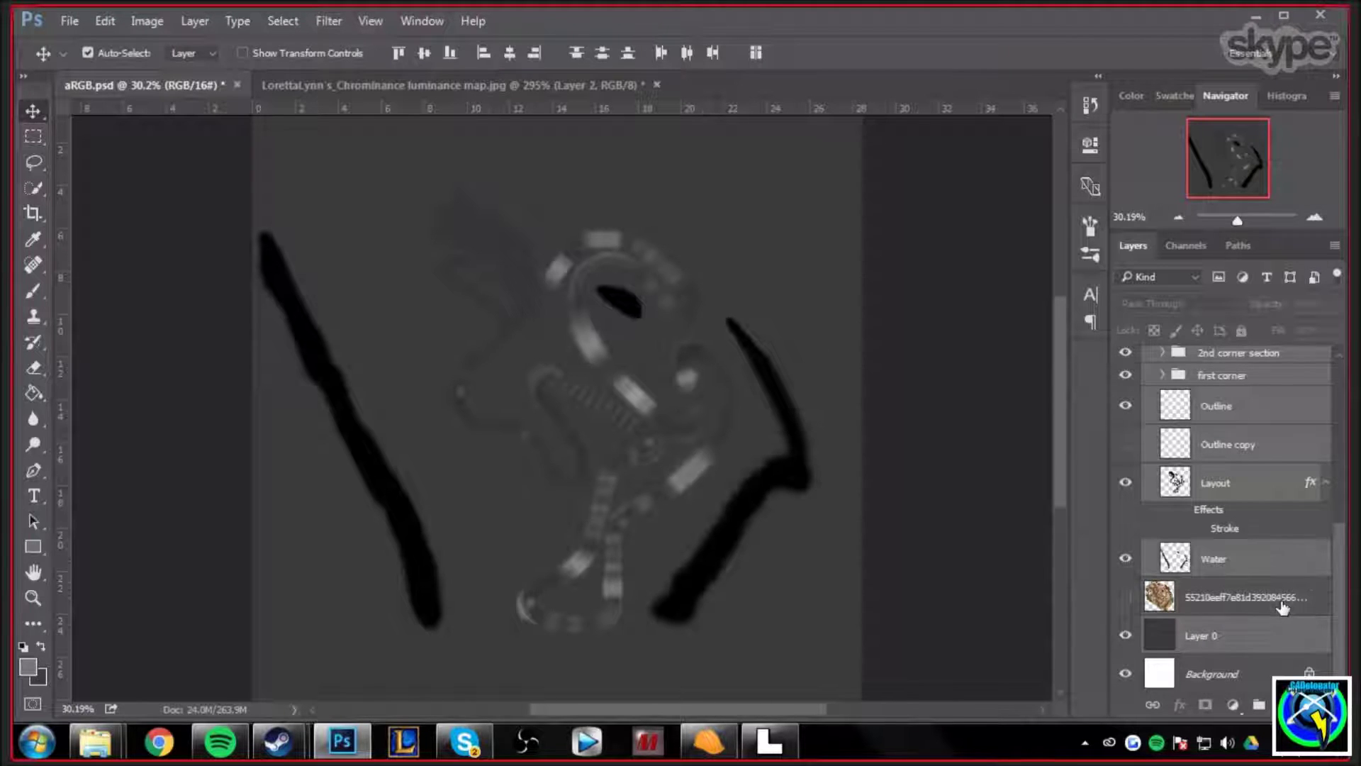
scroll(1318, 507, "up", 5)
scroll(1320, 507, "up", 2)
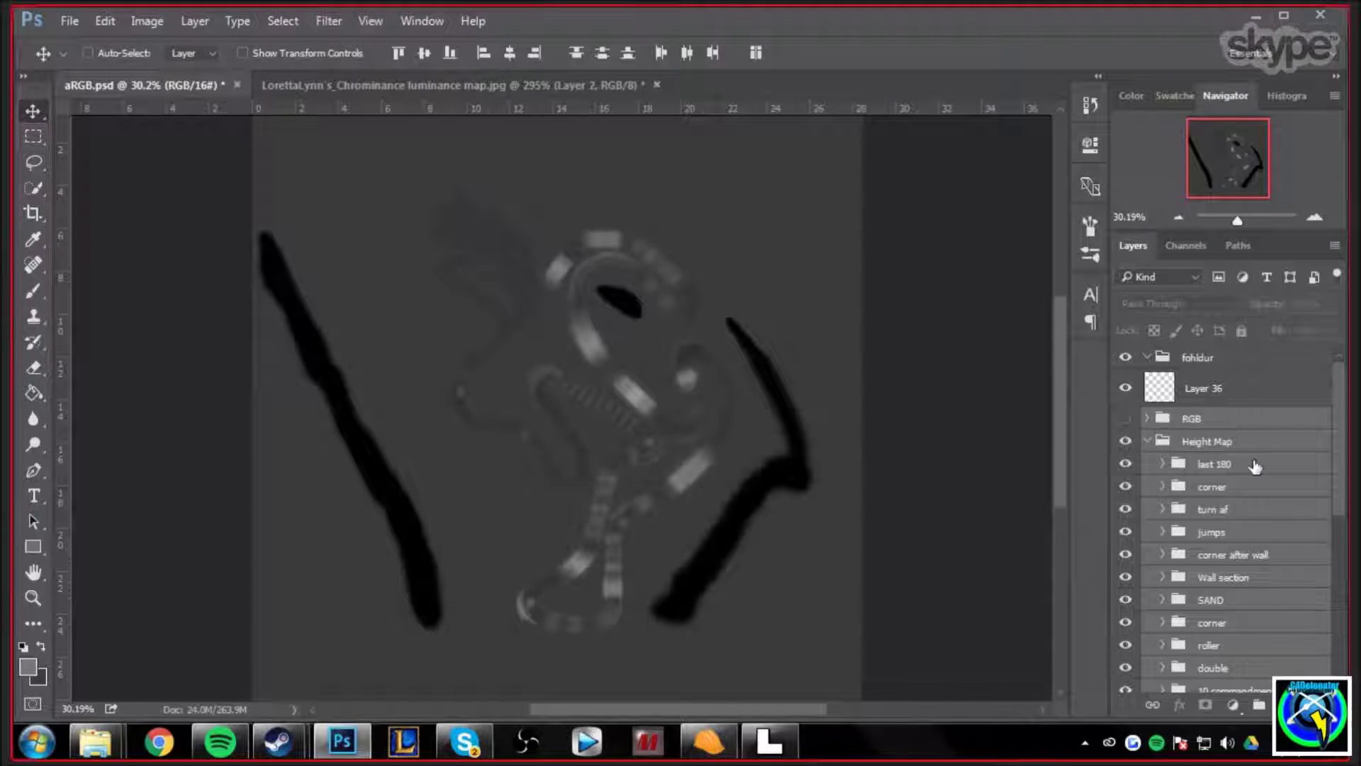
left_click(1211, 358)
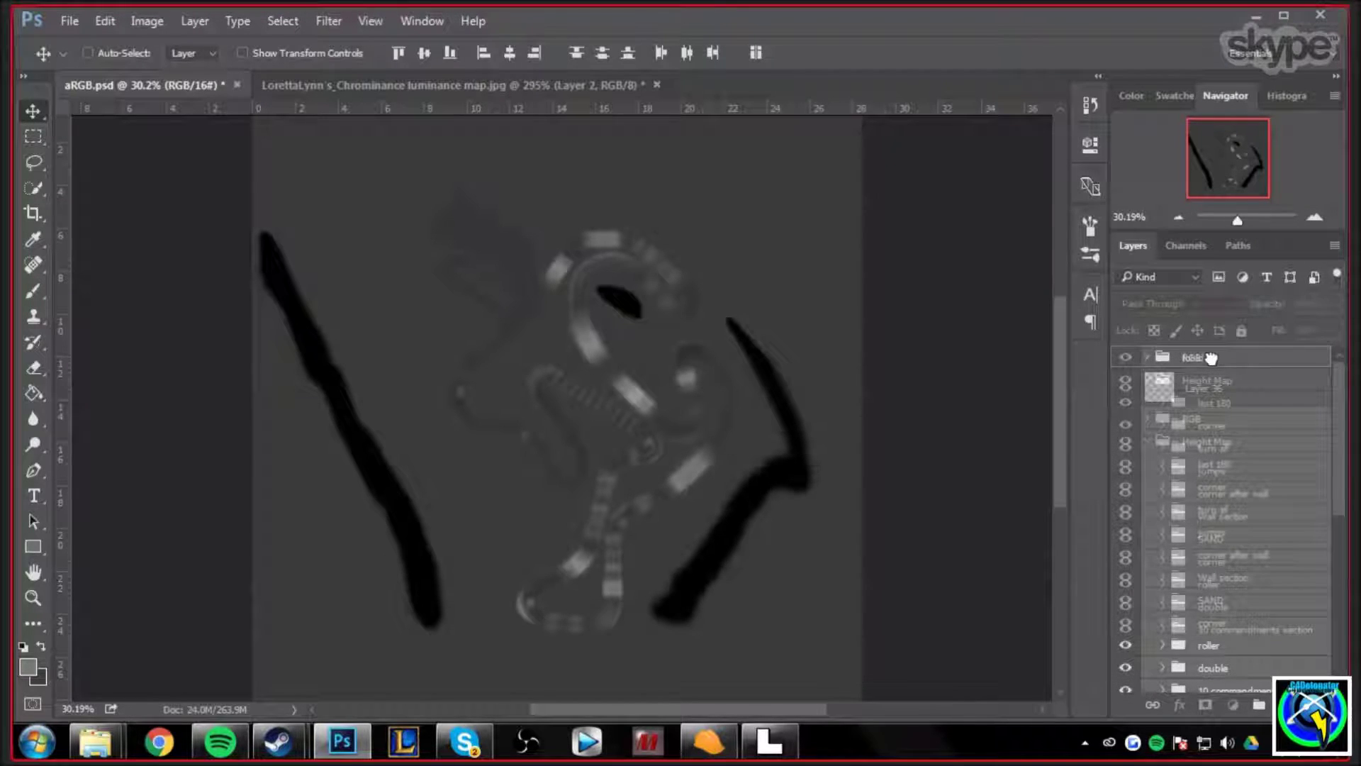
left_click(1147, 358)
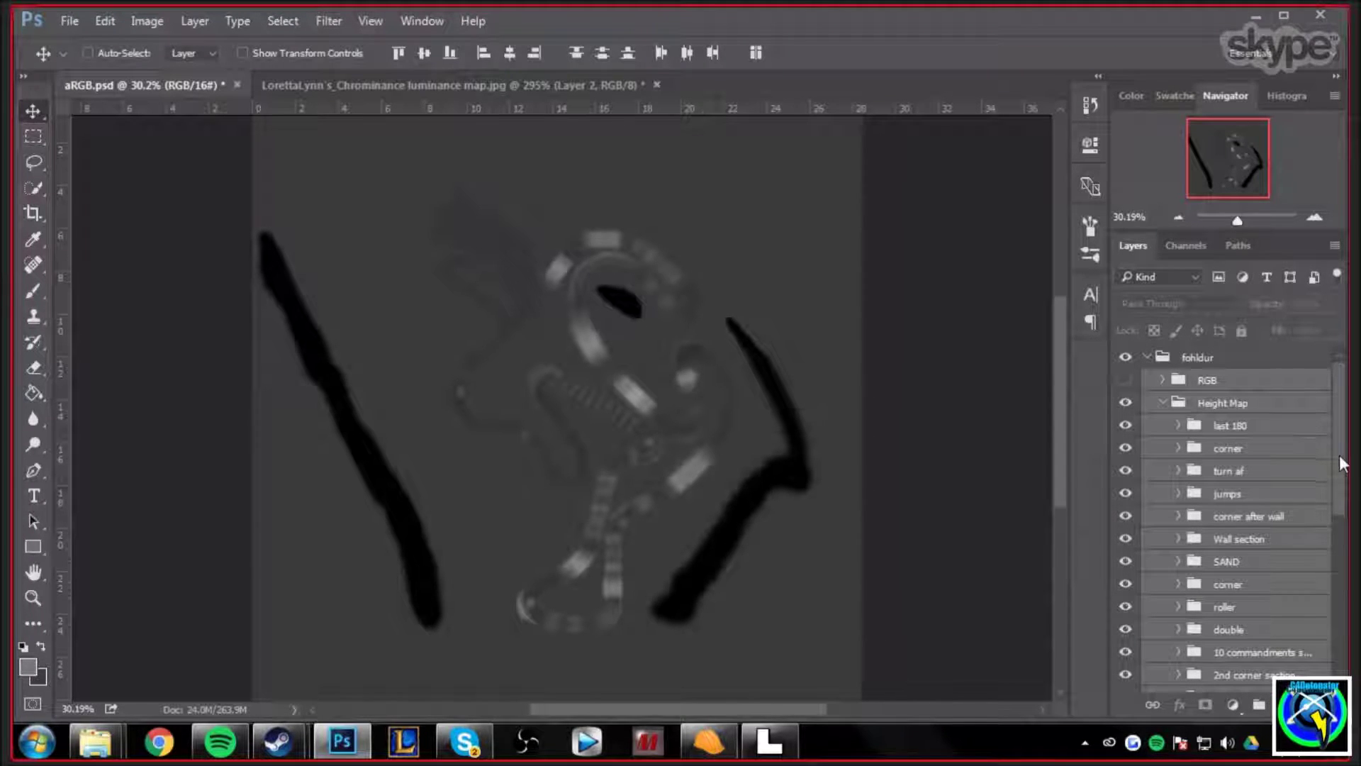
Look inside the first corner group at its topmost 180 corner rut layer, and collapse the group again.
scroll(1342, 465, "down", 5)
left_click(1230, 539)
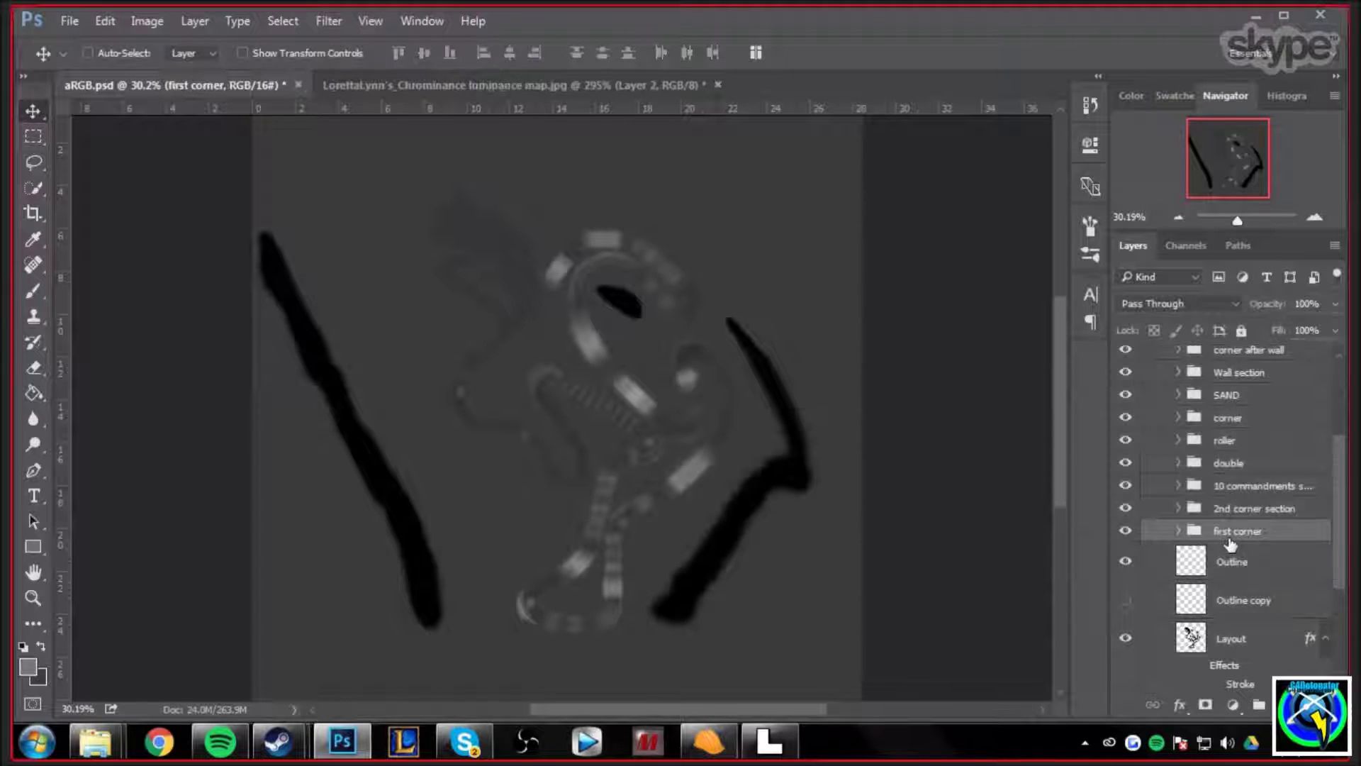
left_click(1179, 531)
left_click(1189, 564)
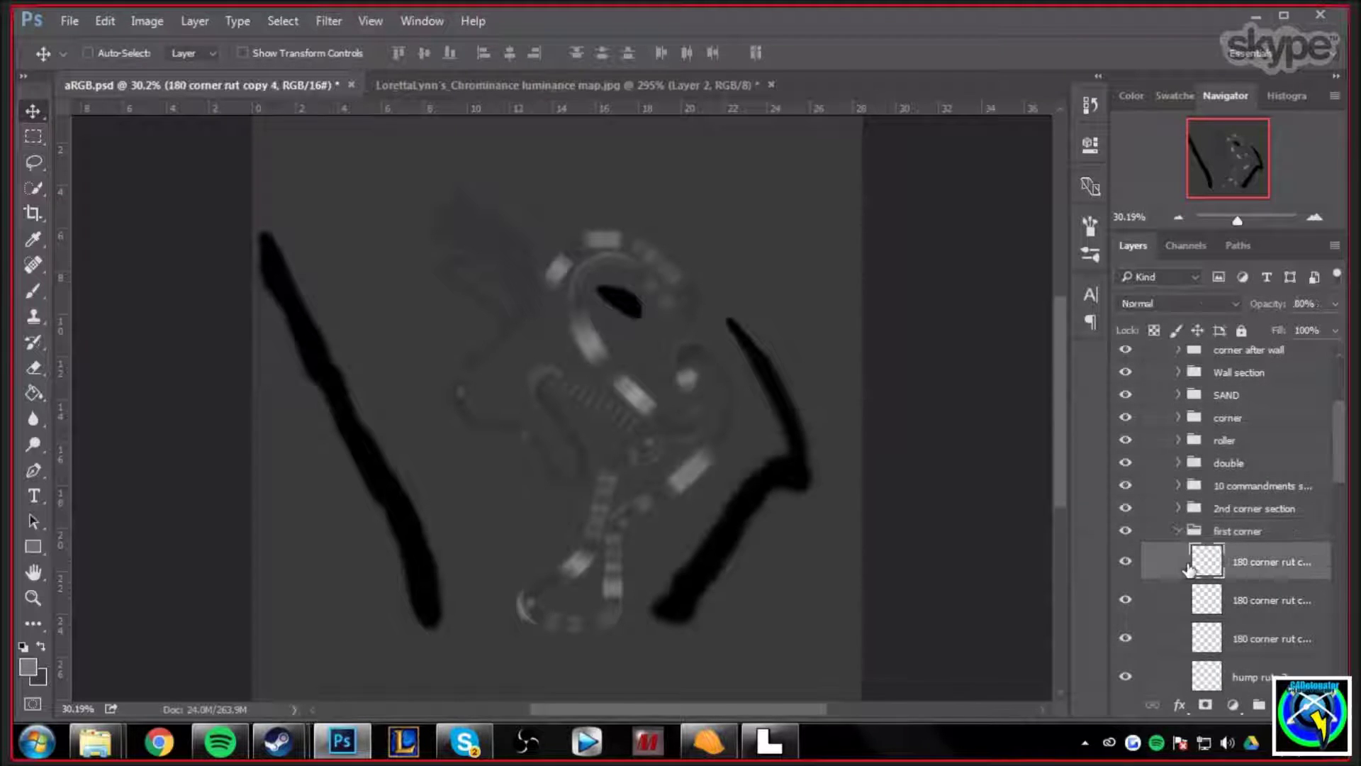
left_click(1178, 531)
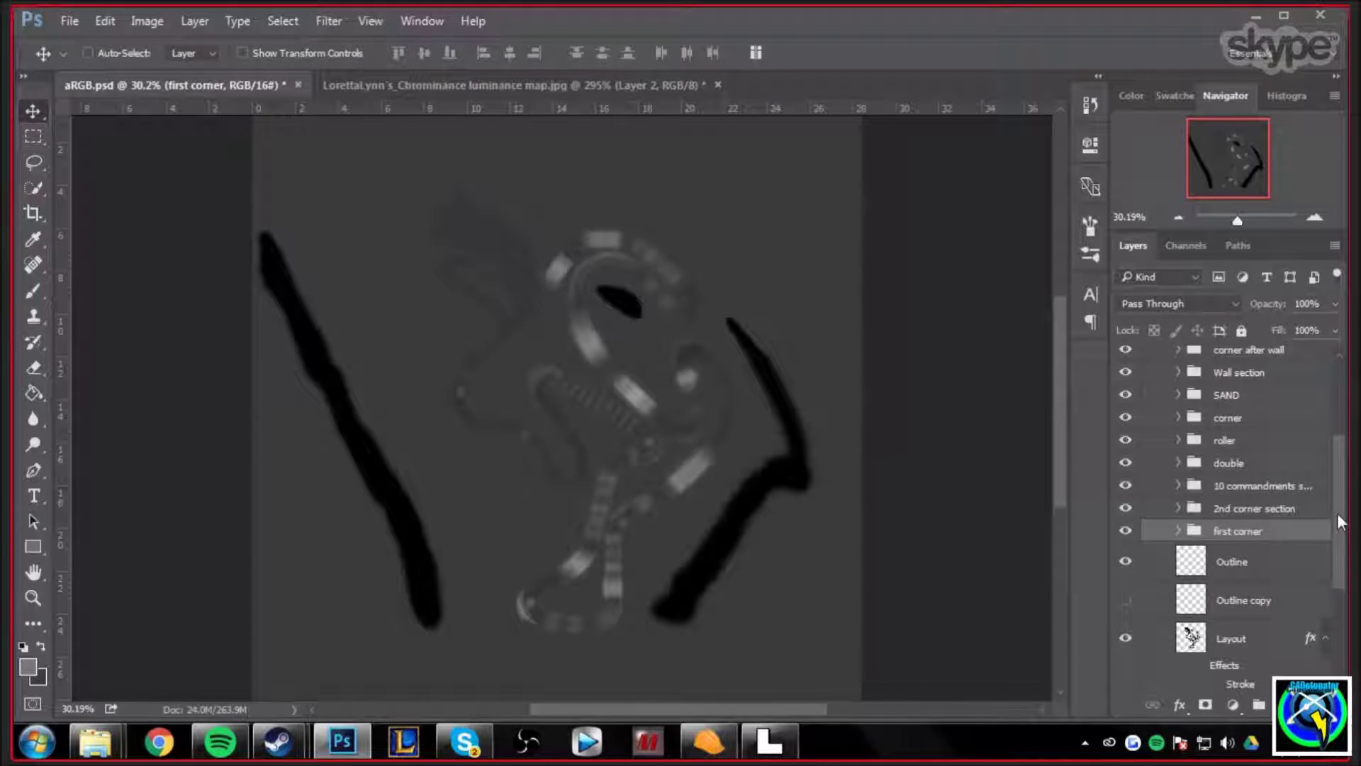
scroll(1339, 496, "up", 4)
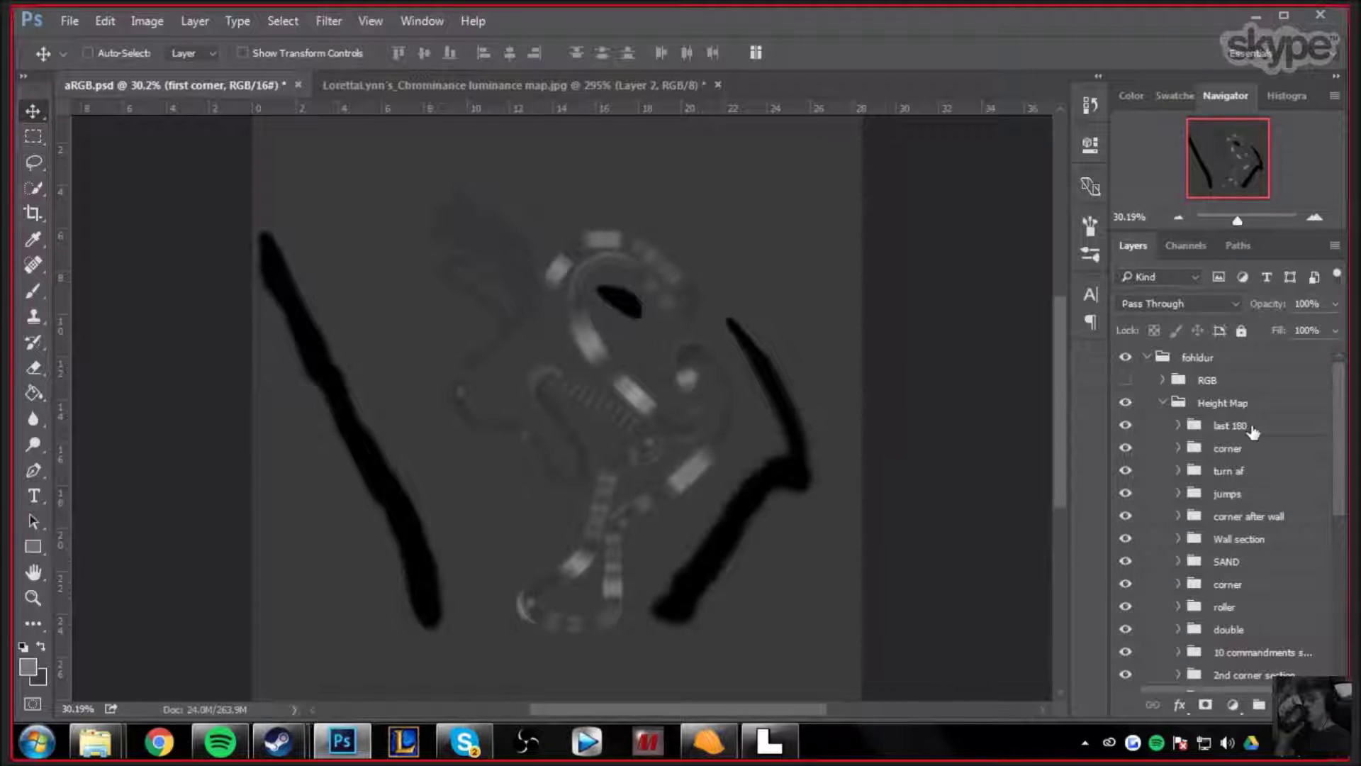
left_click(1253, 430)
left_click(1248, 380)
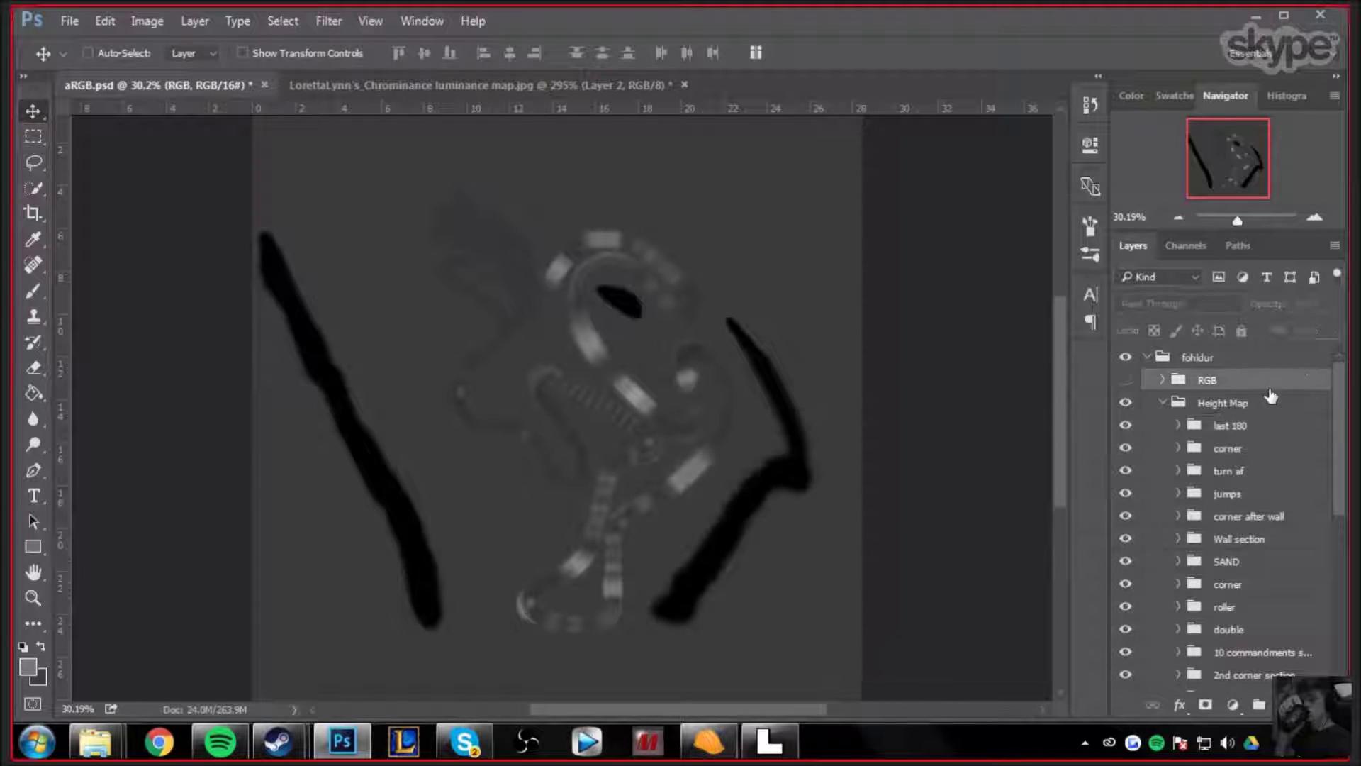
left_click_drag(1330, 421, 1347, 595)
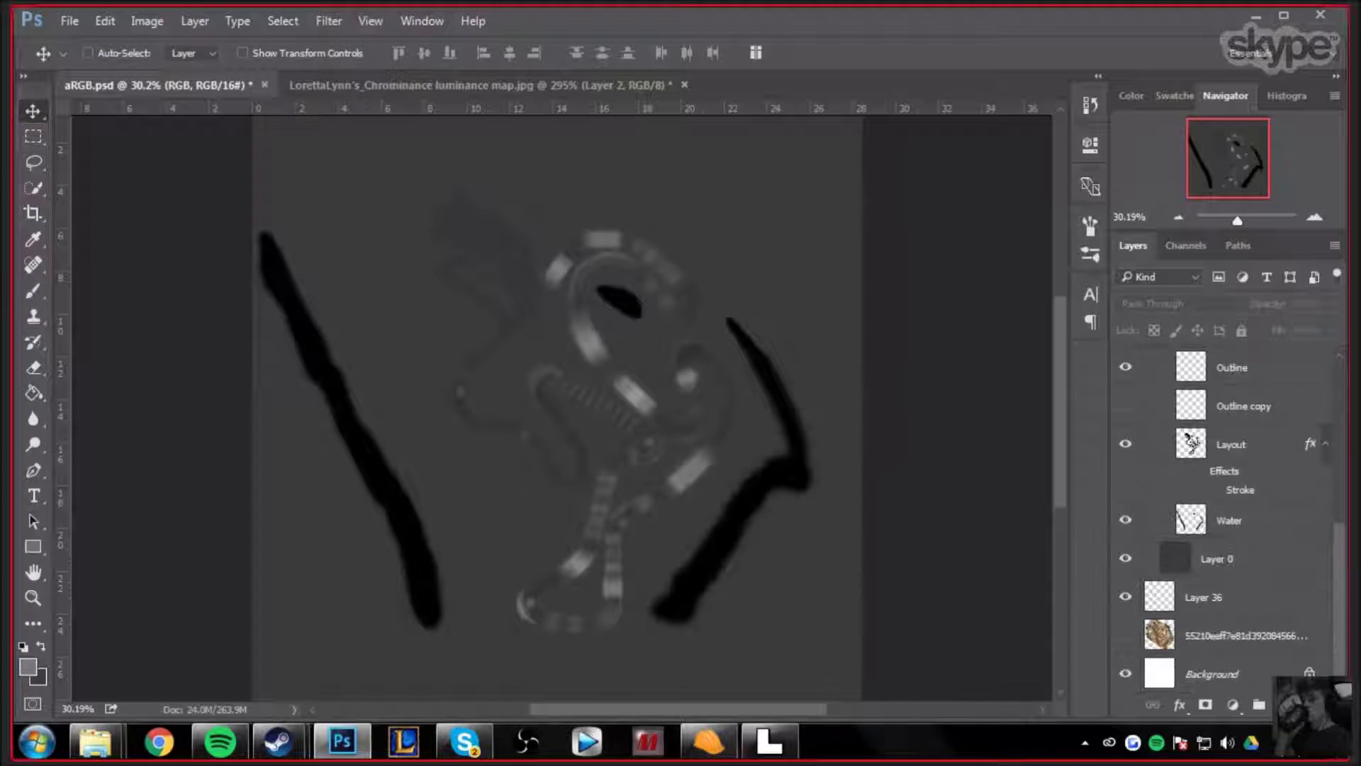
left_click(1267, 522, "shift")
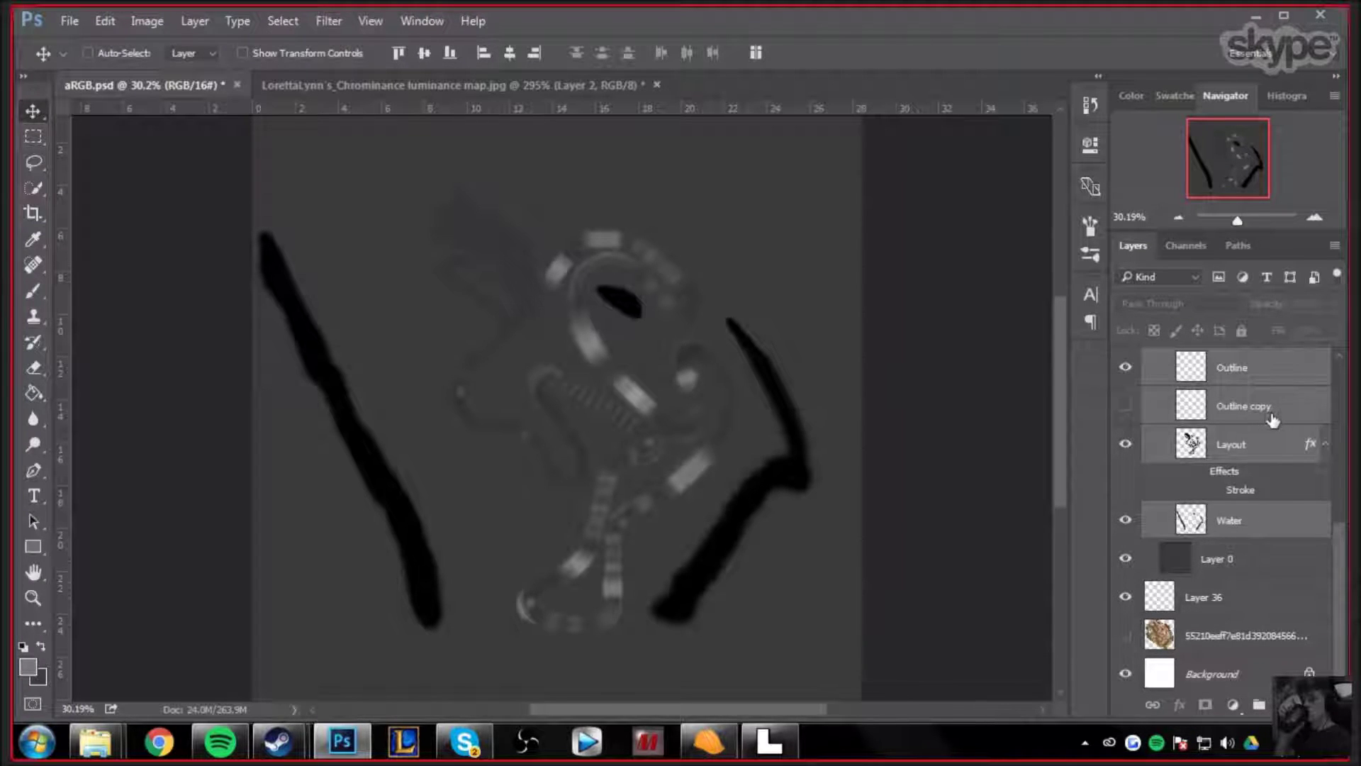
scroll(1269, 420, "up", 10)
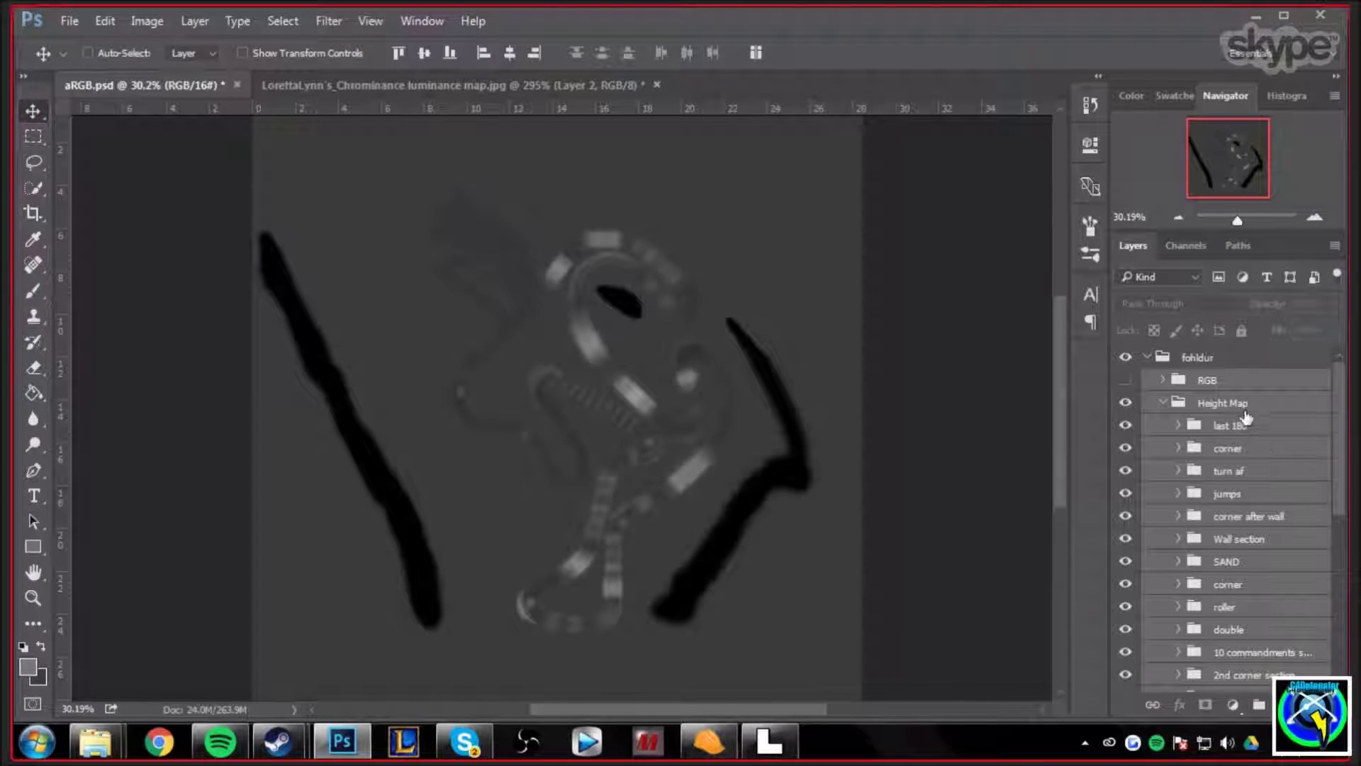
Set the opacity of the Height Map group and all its groups and layers down to Water to 100%.
left_click(1242, 406)
scroll(1163, 405, "down", 2)
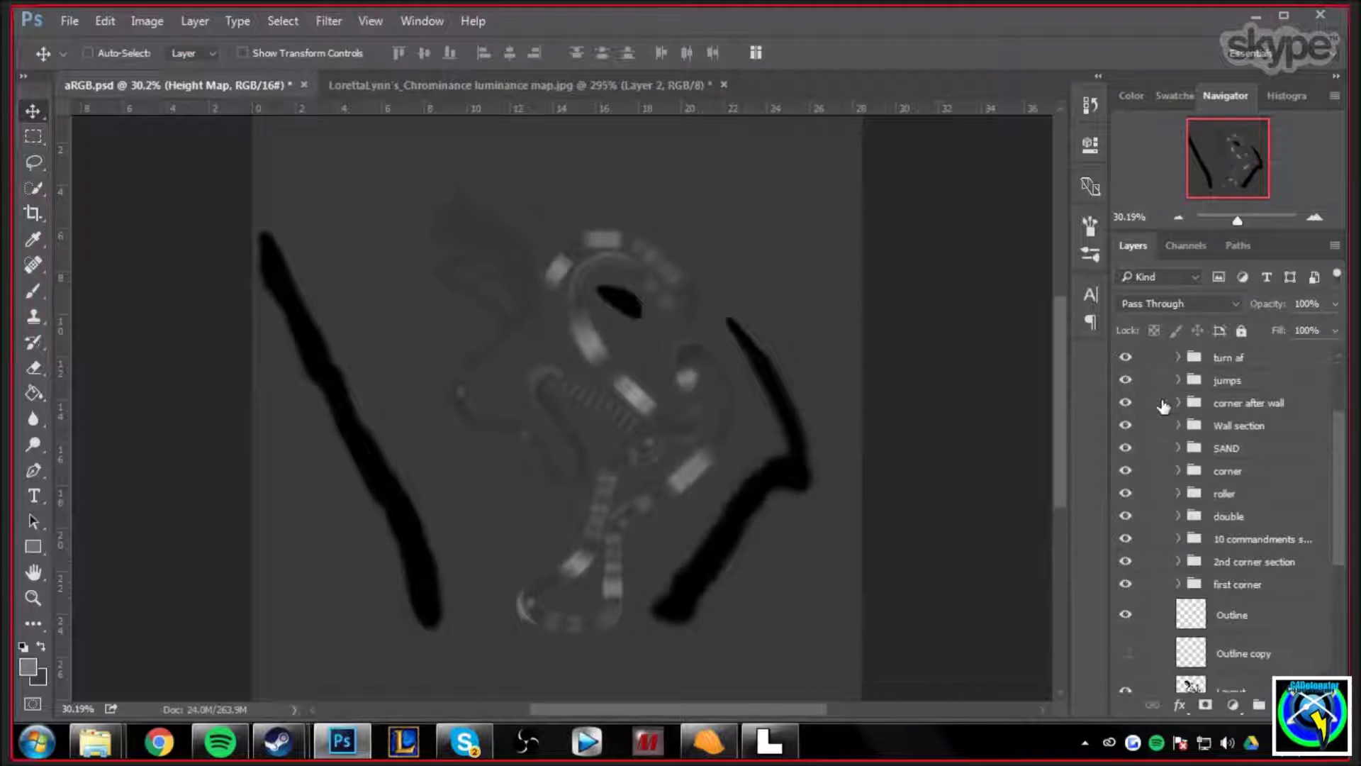
scroll(1163, 405, "down", 6)
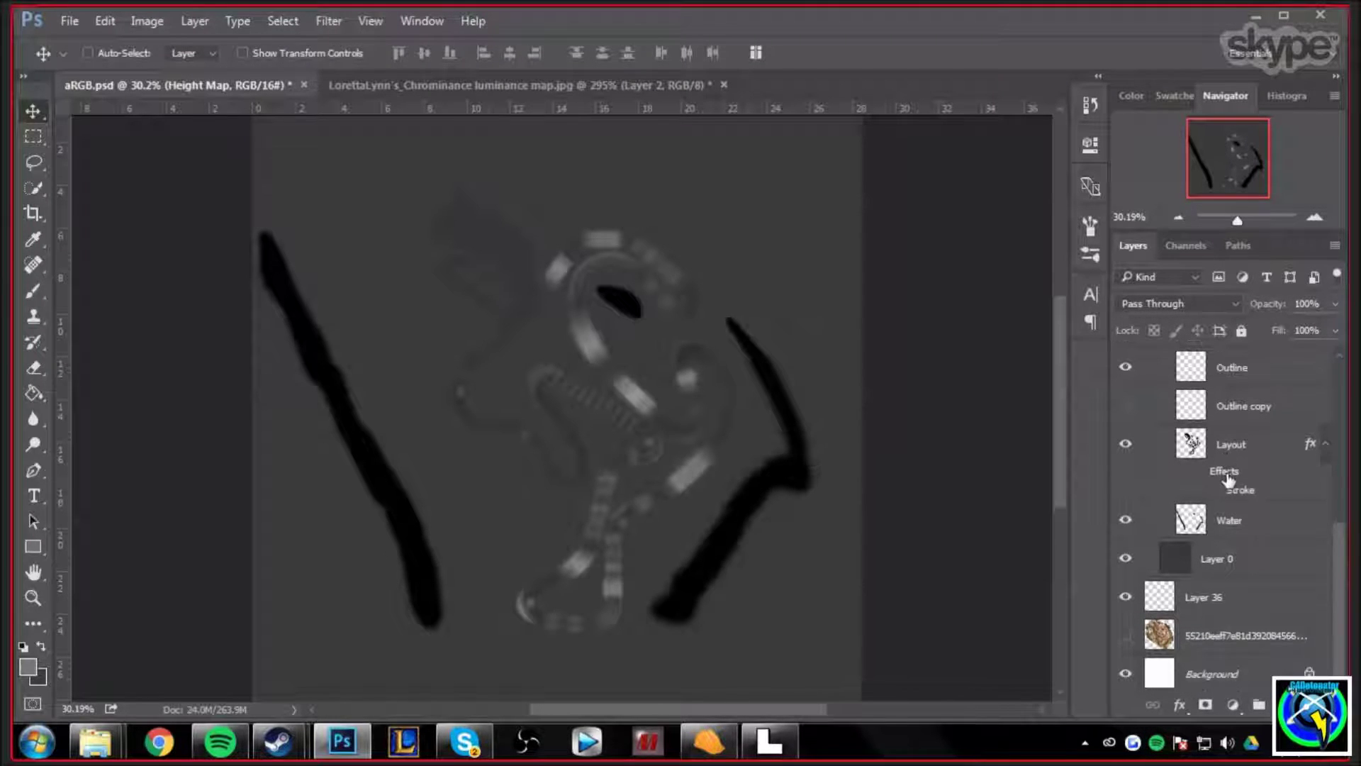
scroll(1229, 480, "up", 8)
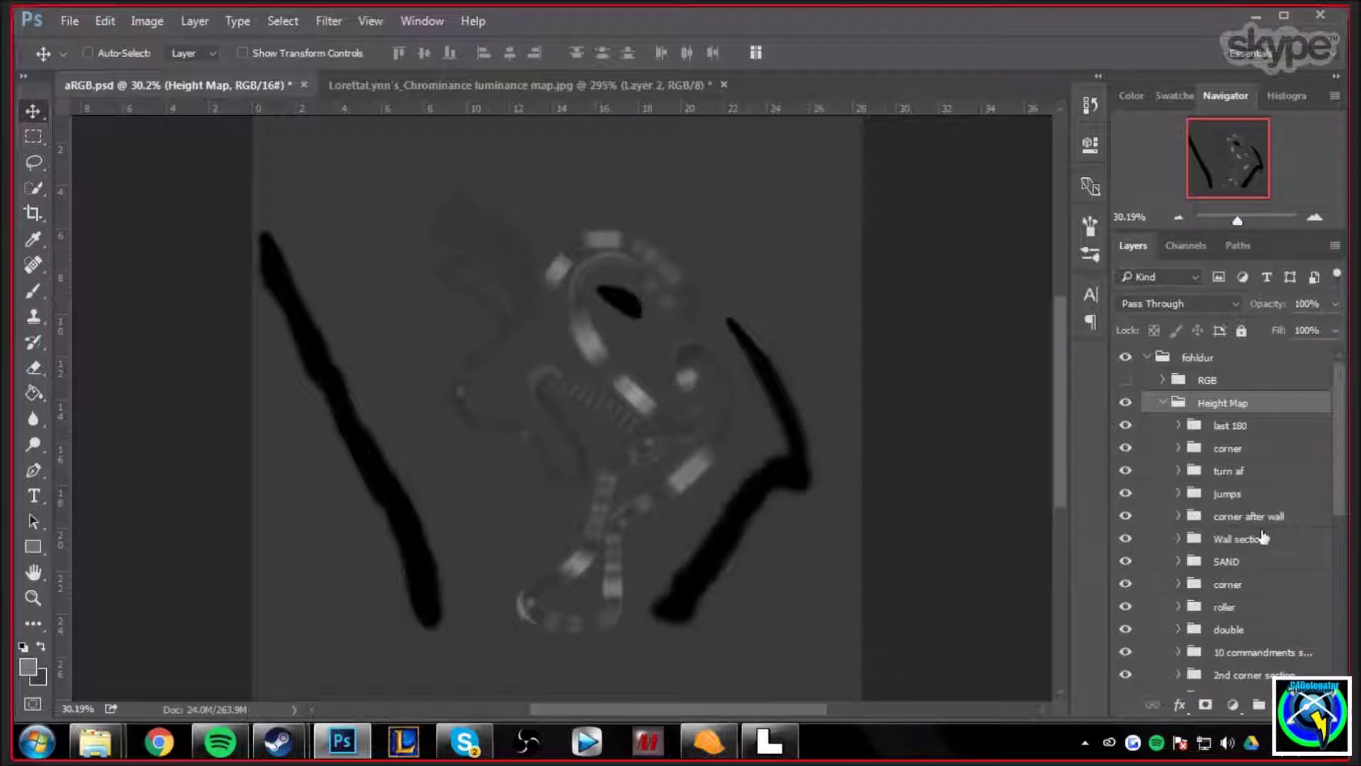
left_click(1264, 538, "shift")
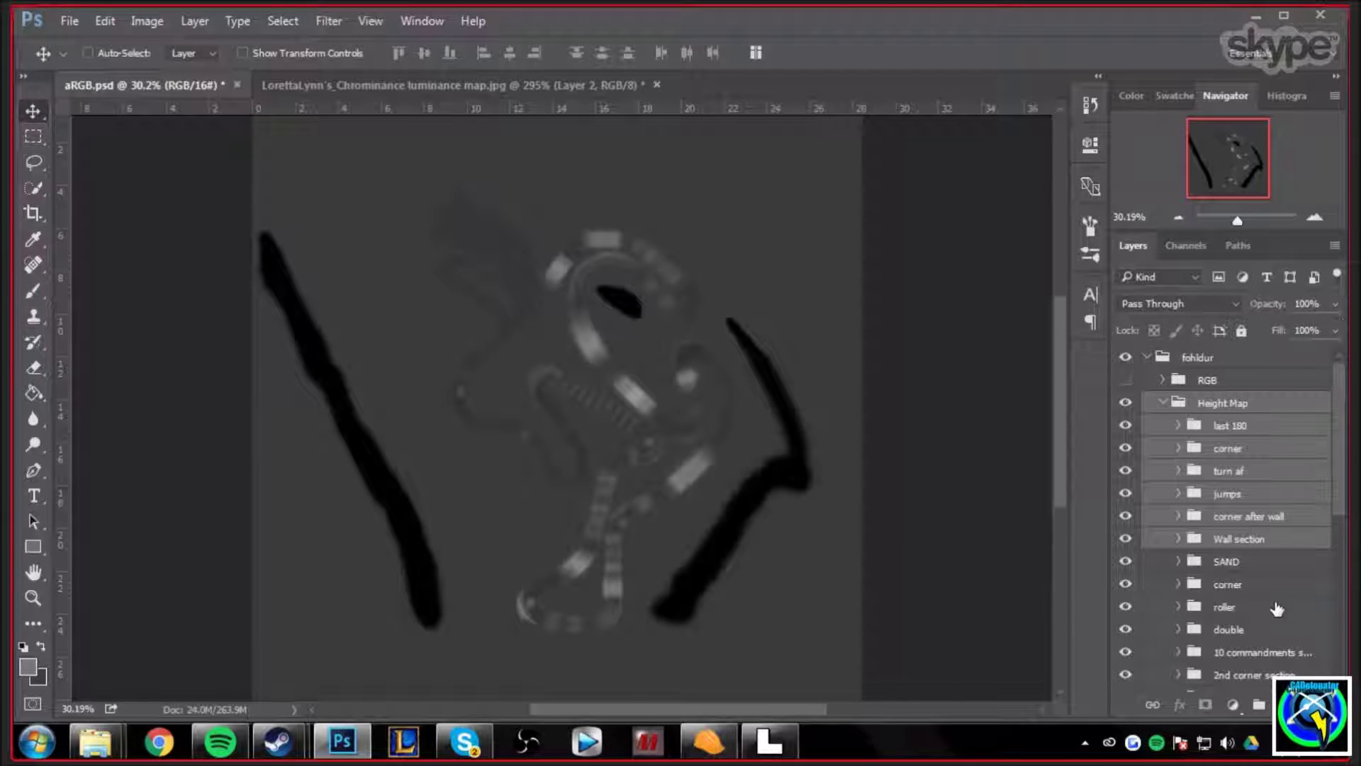
scroll(1270, 611, "down", 3)
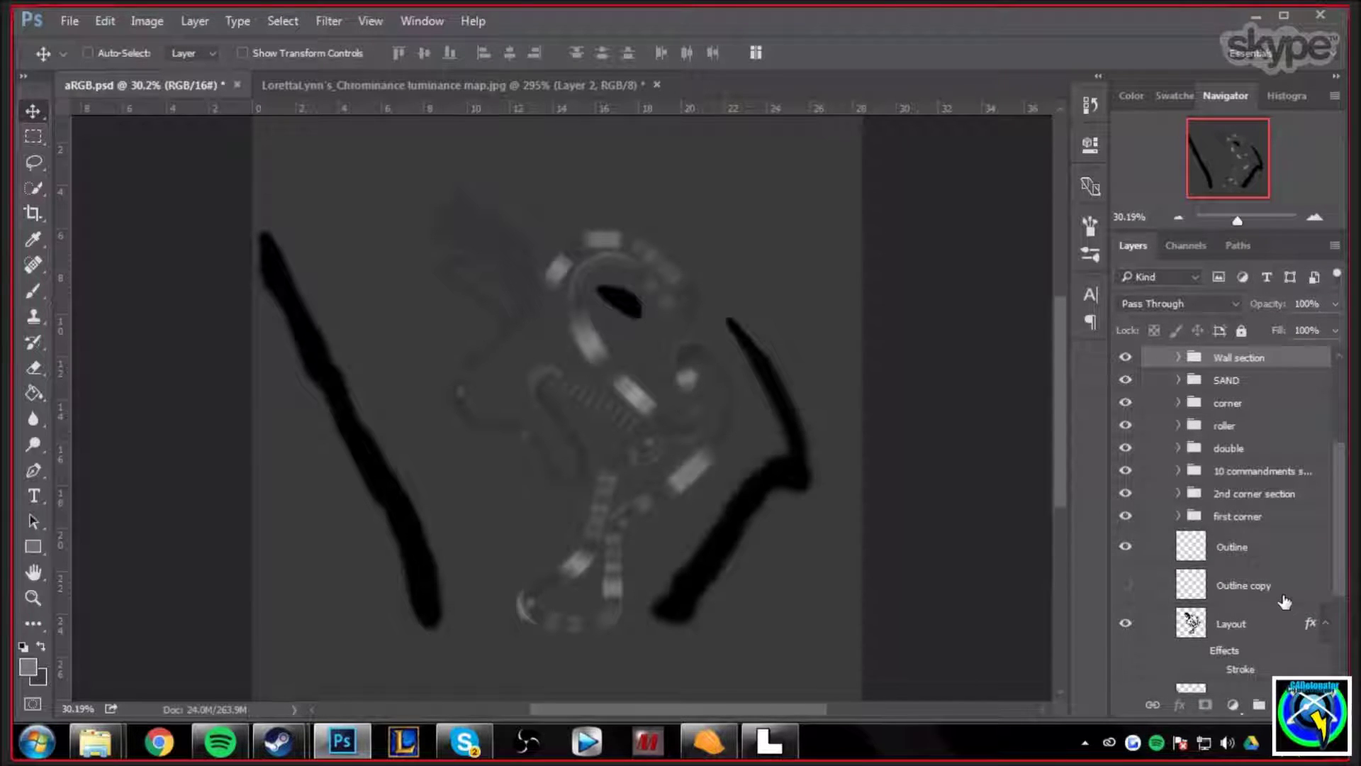
scroll(1284, 601, "down", 3)
scroll(1273, 592, "up", 6)
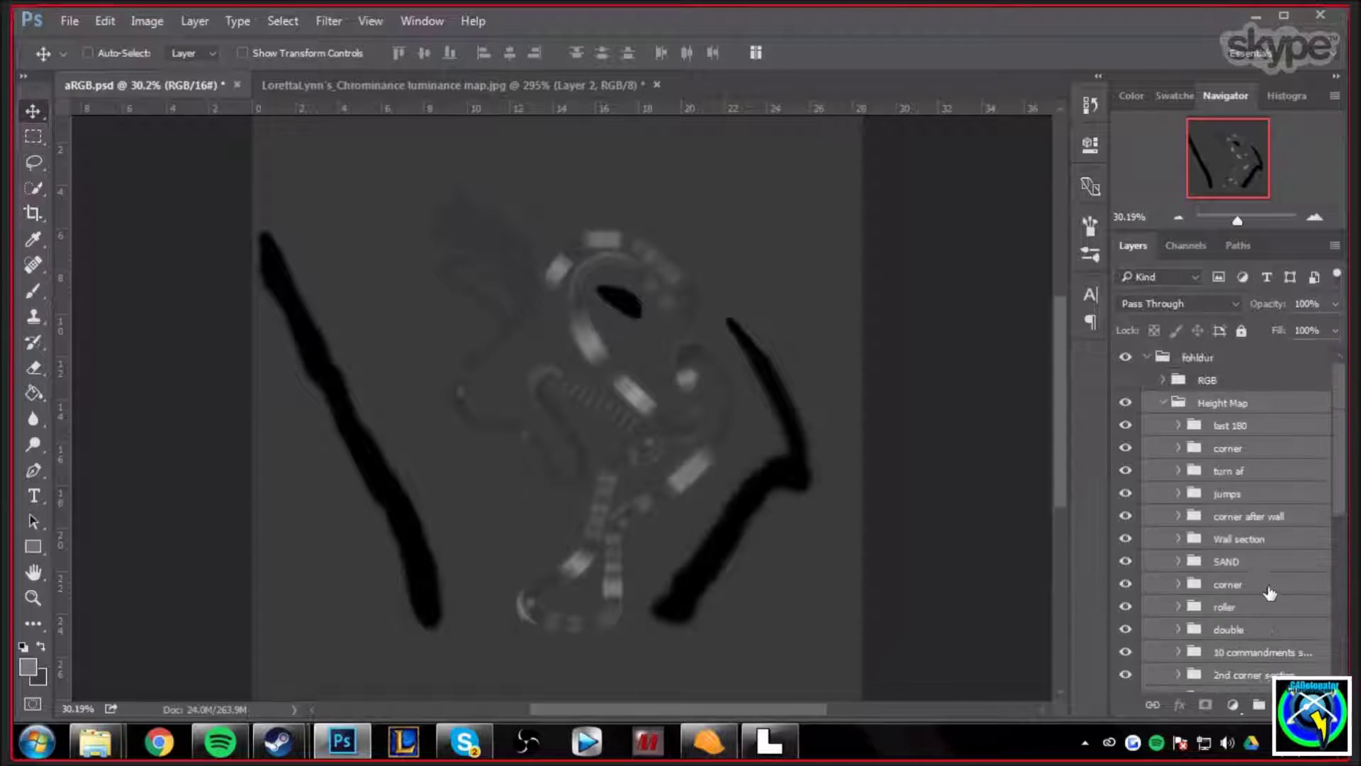
left_click(1334, 309)
left_click(1335, 304)
left_click_drag(1296, 326, 1350, 332)
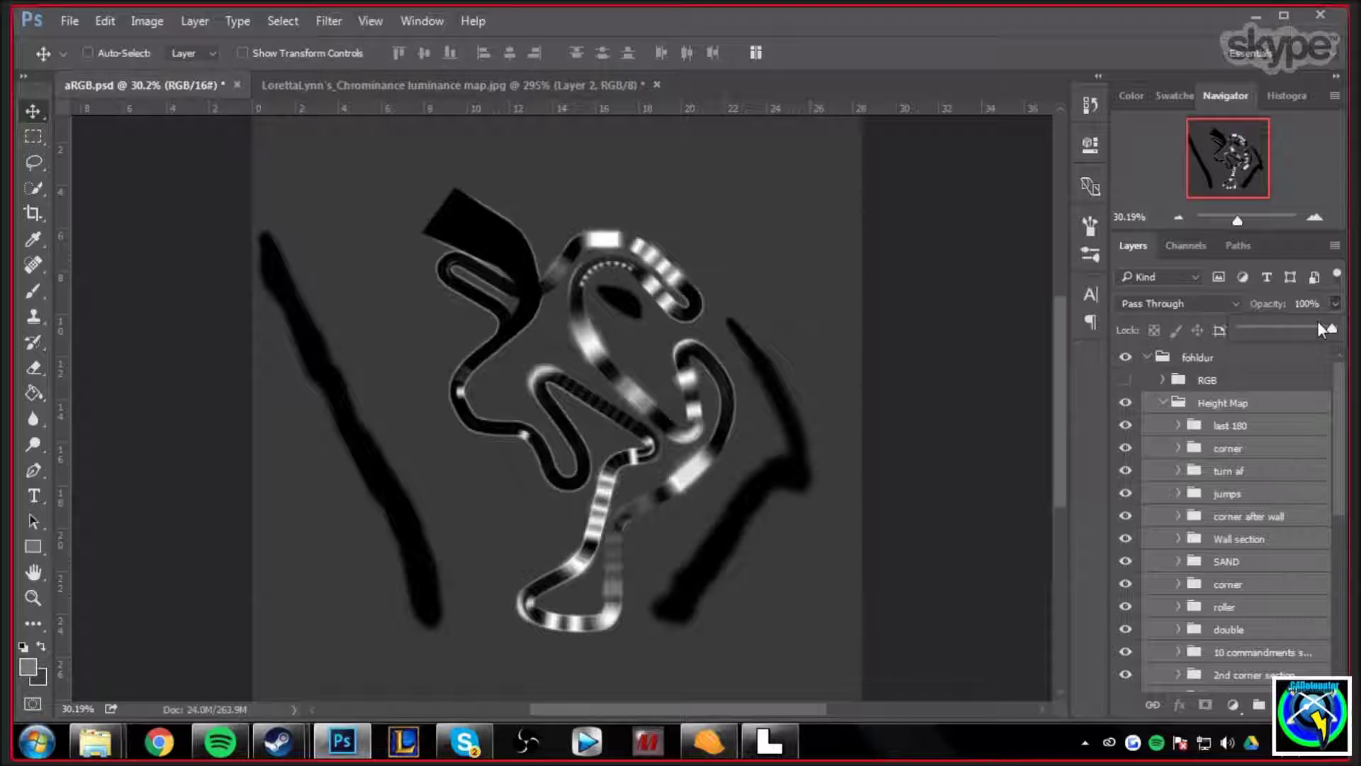
Hide the Layout and Water layers in the Height Map group.
scroll(1334, 438, "down", 5)
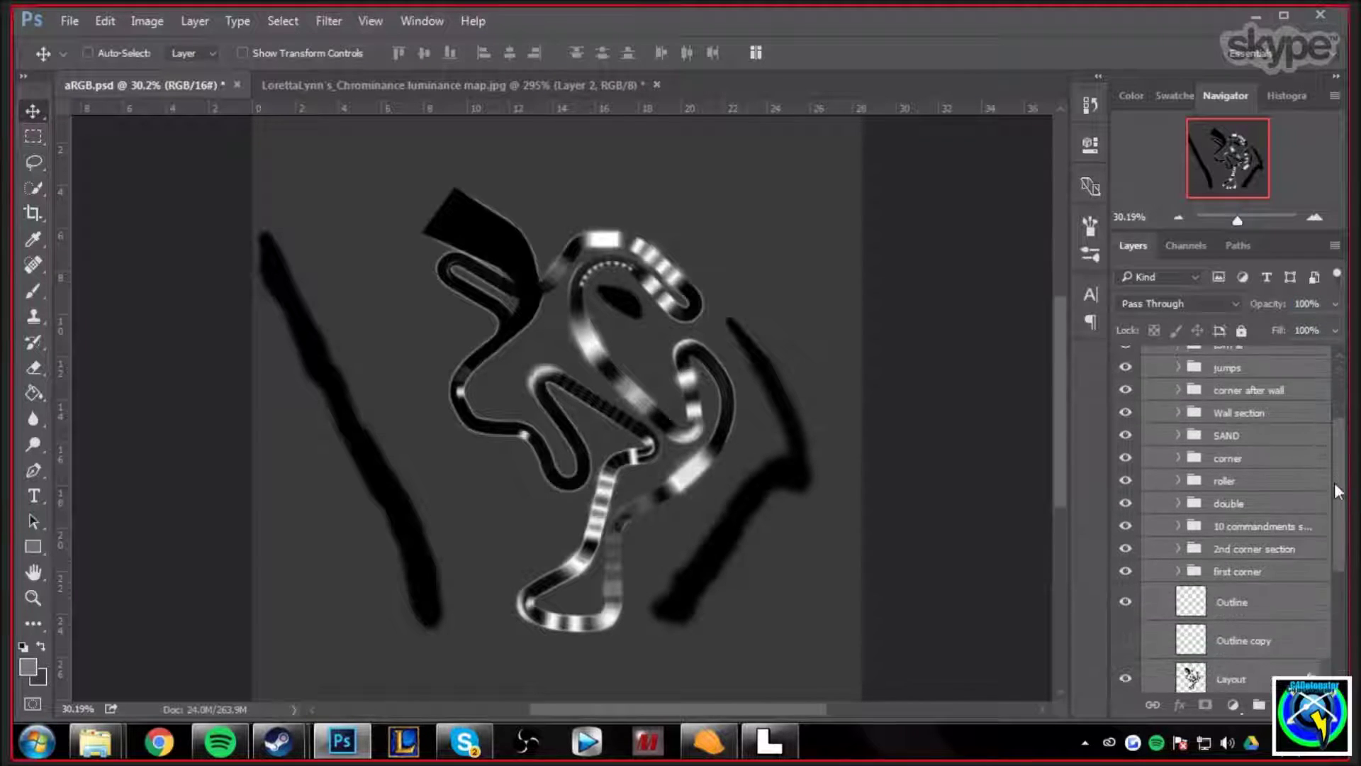
scroll(1176, 533, "down", 1)
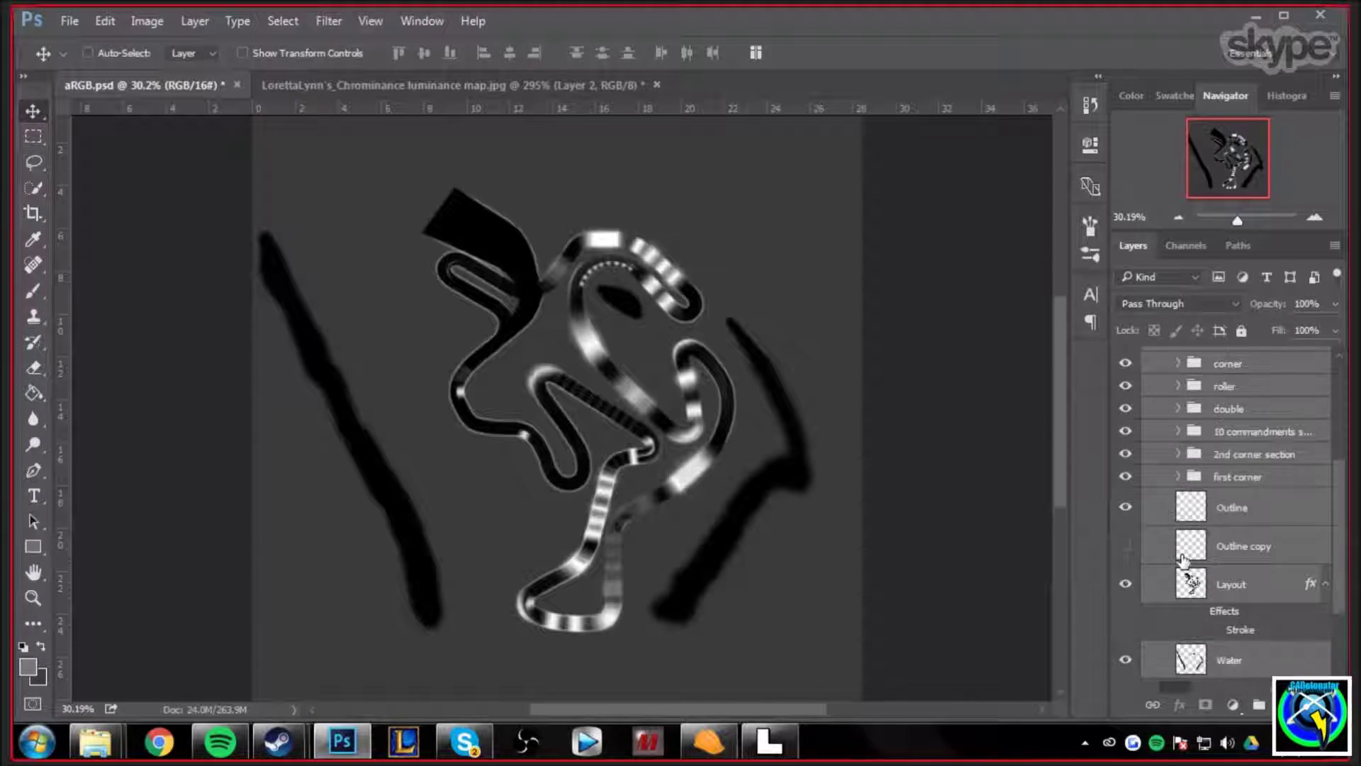
left_click(1126, 586)
scroll(1130, 594, "down", 1)
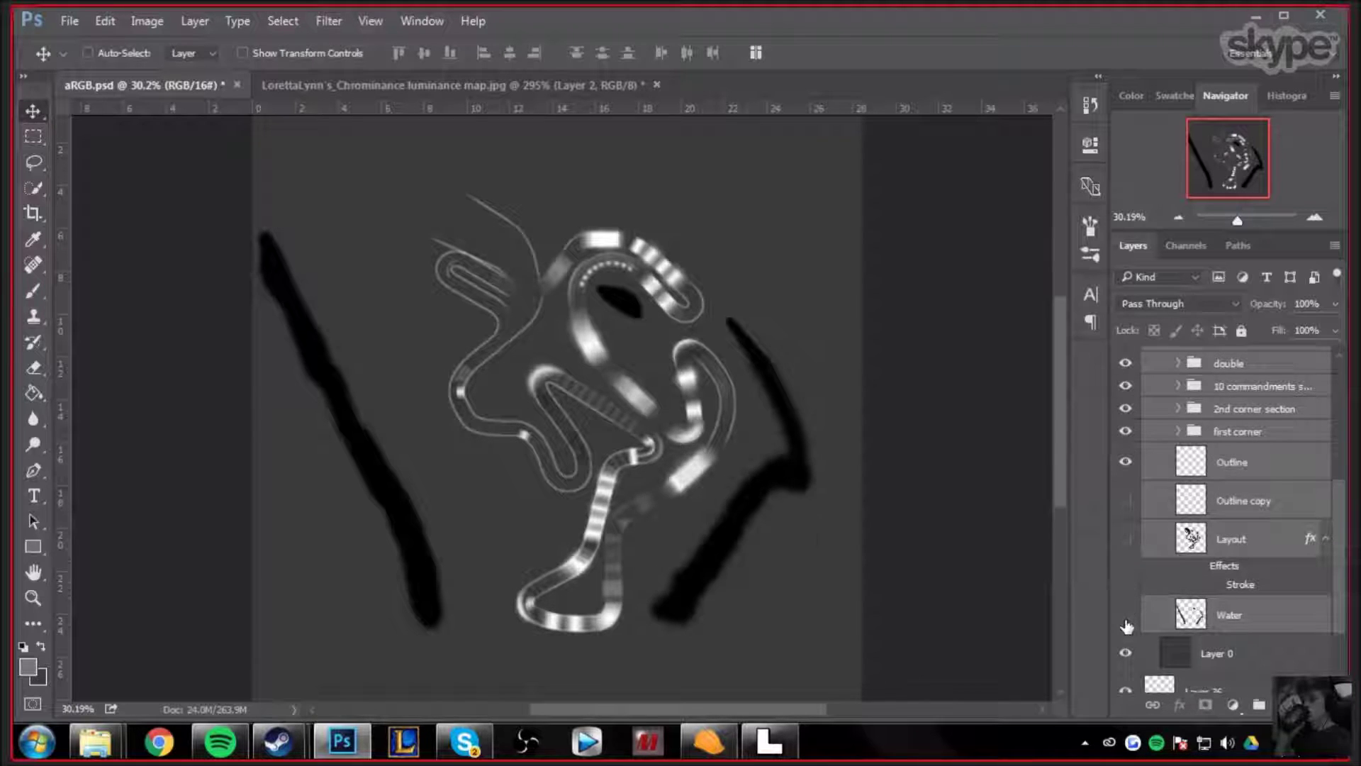
left_click(1126, 616)
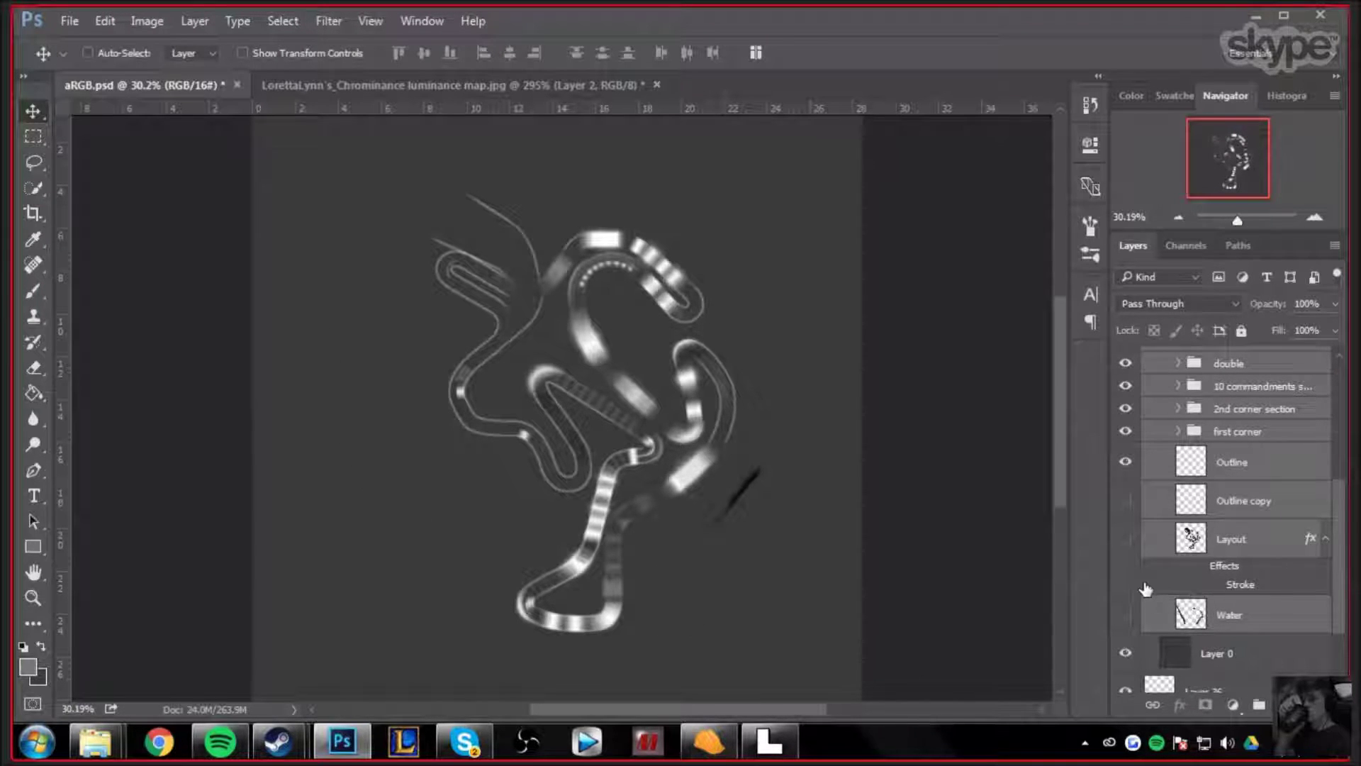
Examine the dark stroke beside the track up close and review the layers of the Height Map group.
scroll(804, 523, "up", 2)
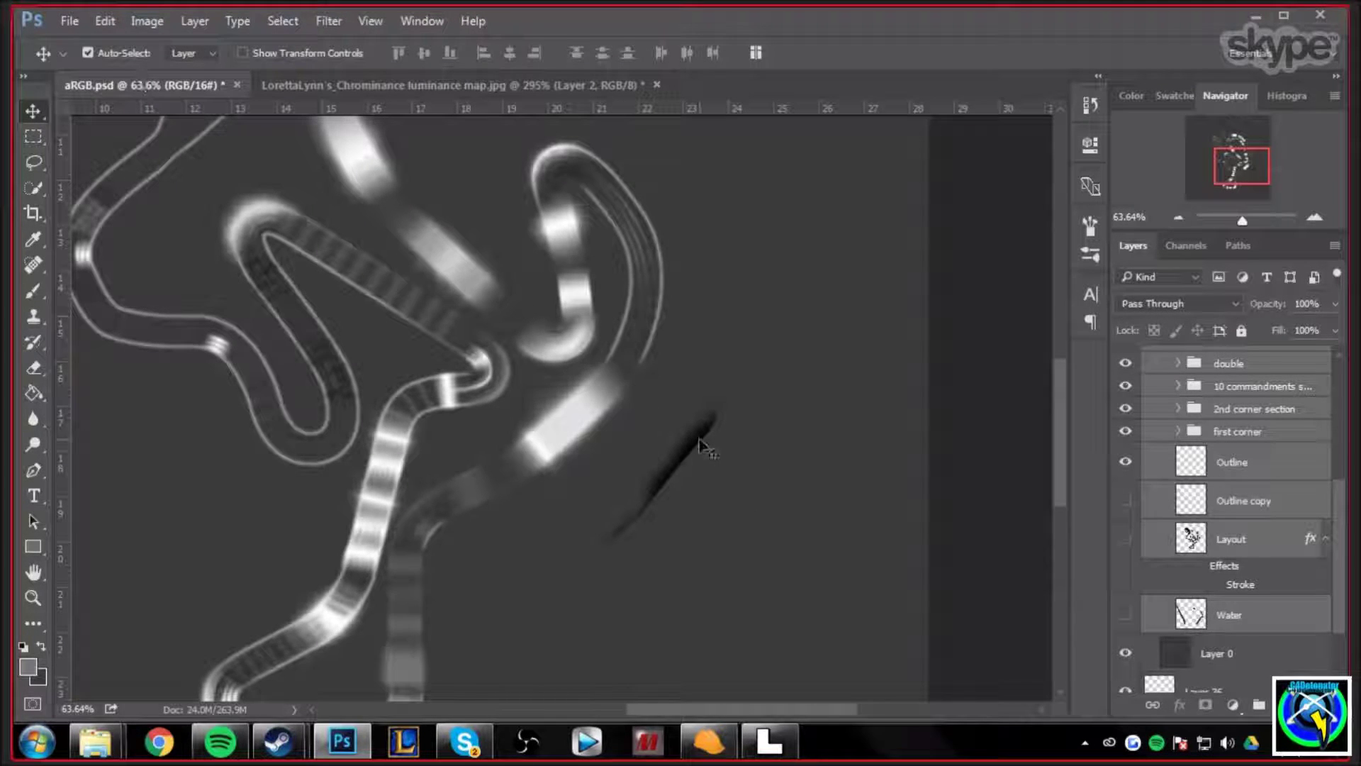
scroll(1126, 425, "up", 3)
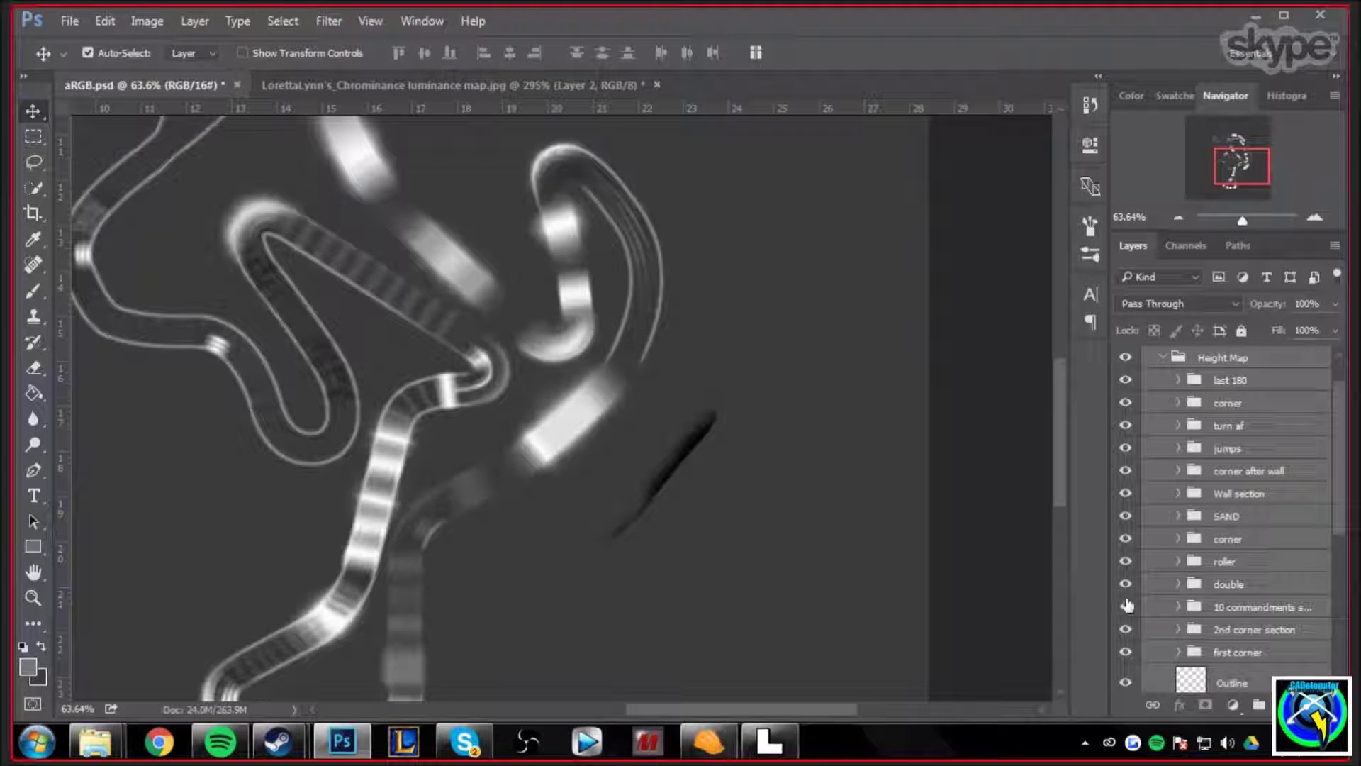
scroll(787, 504, "down", 4)
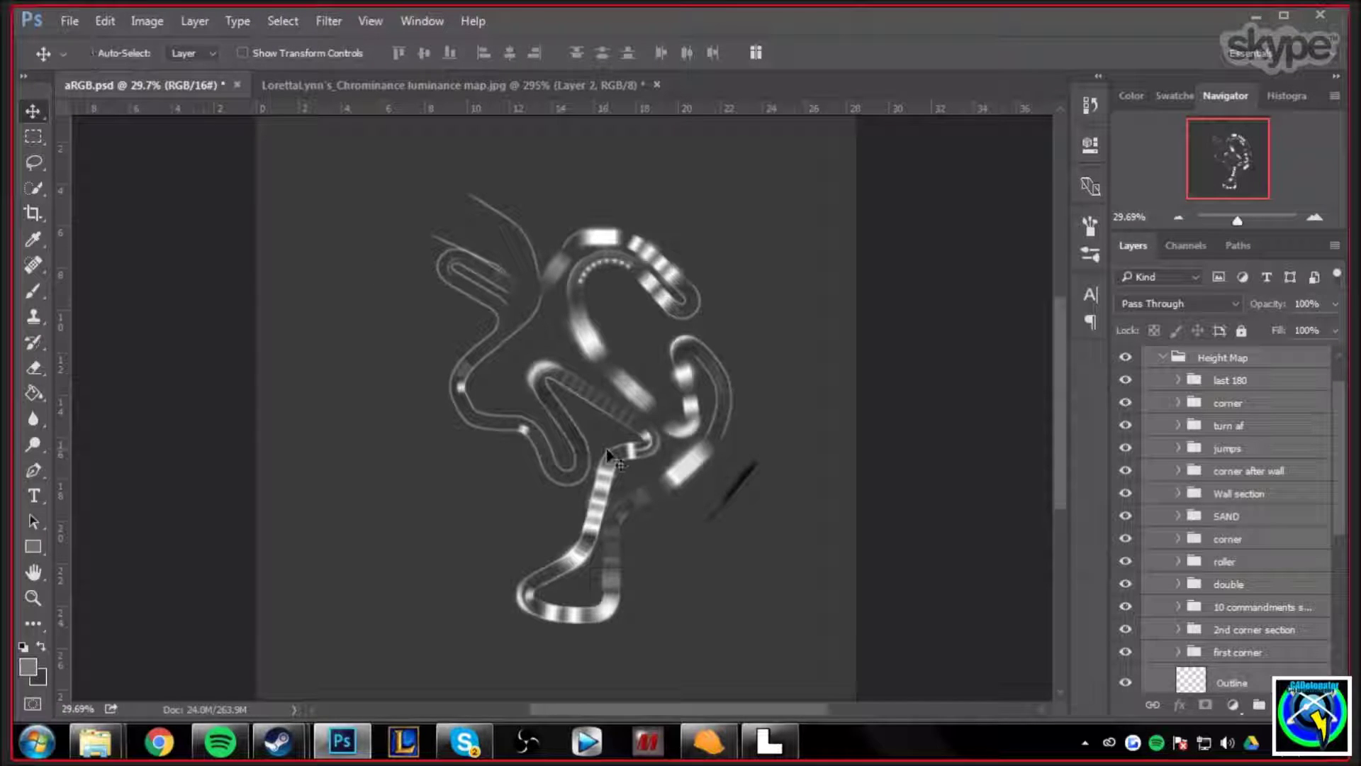
scroll(1273, 600, "down", 1)
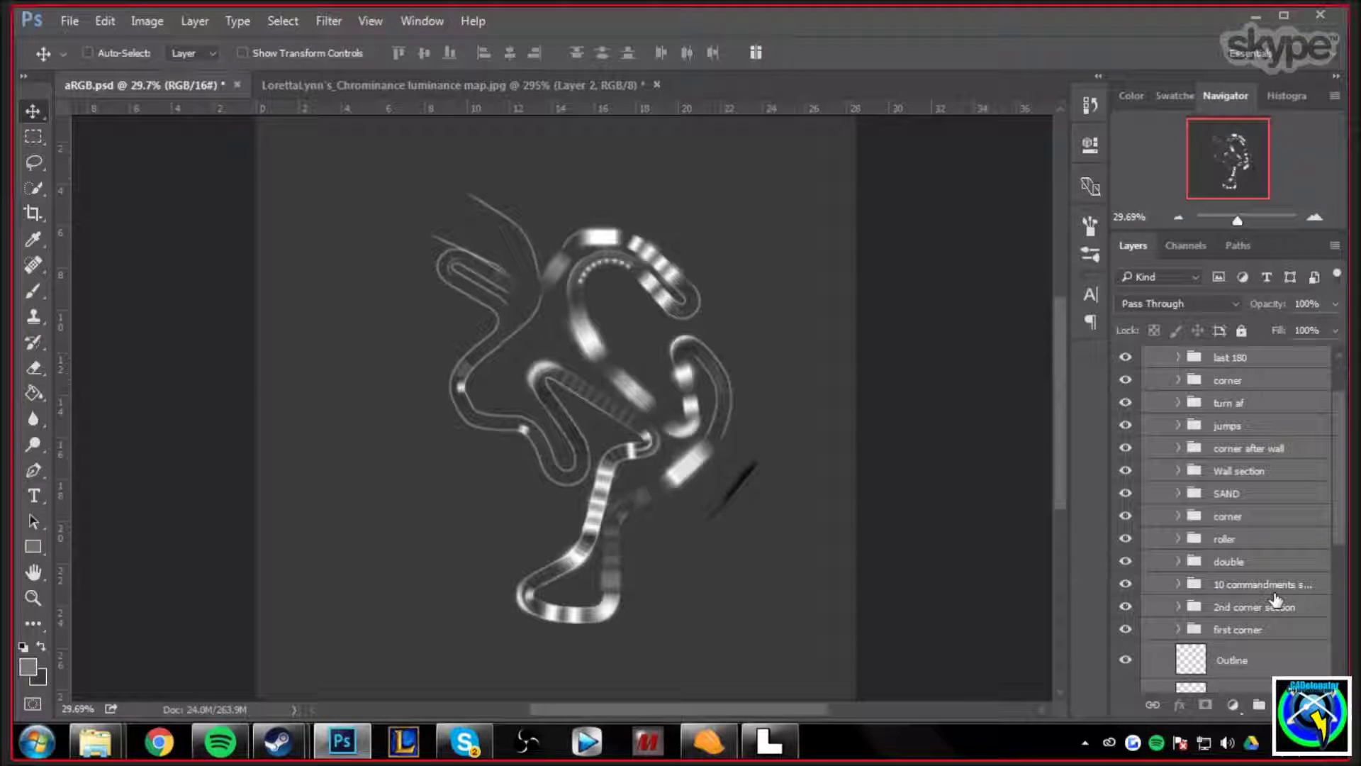
scroll(1276, 601, "down", 5)
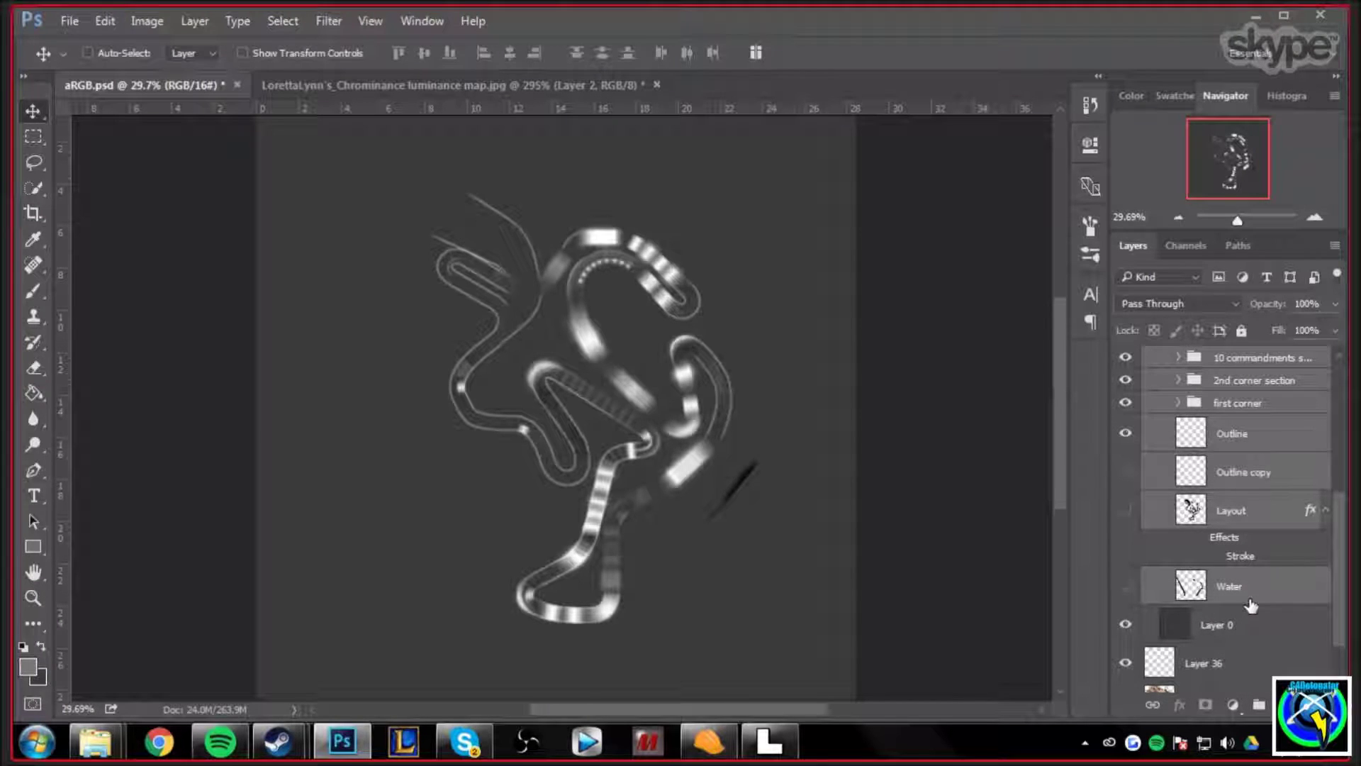
scroll(1251, 604, "up", 4)
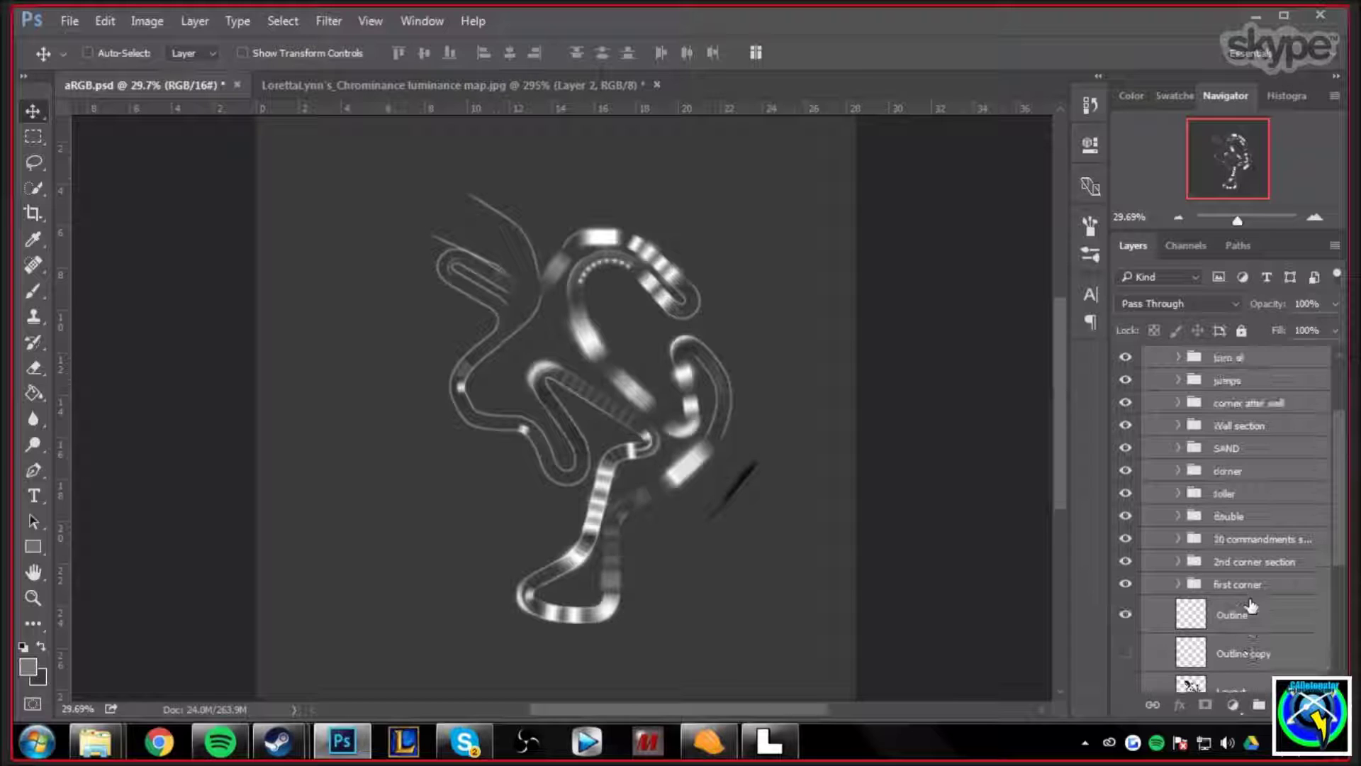
scroll(1249, 603, "up", 3)
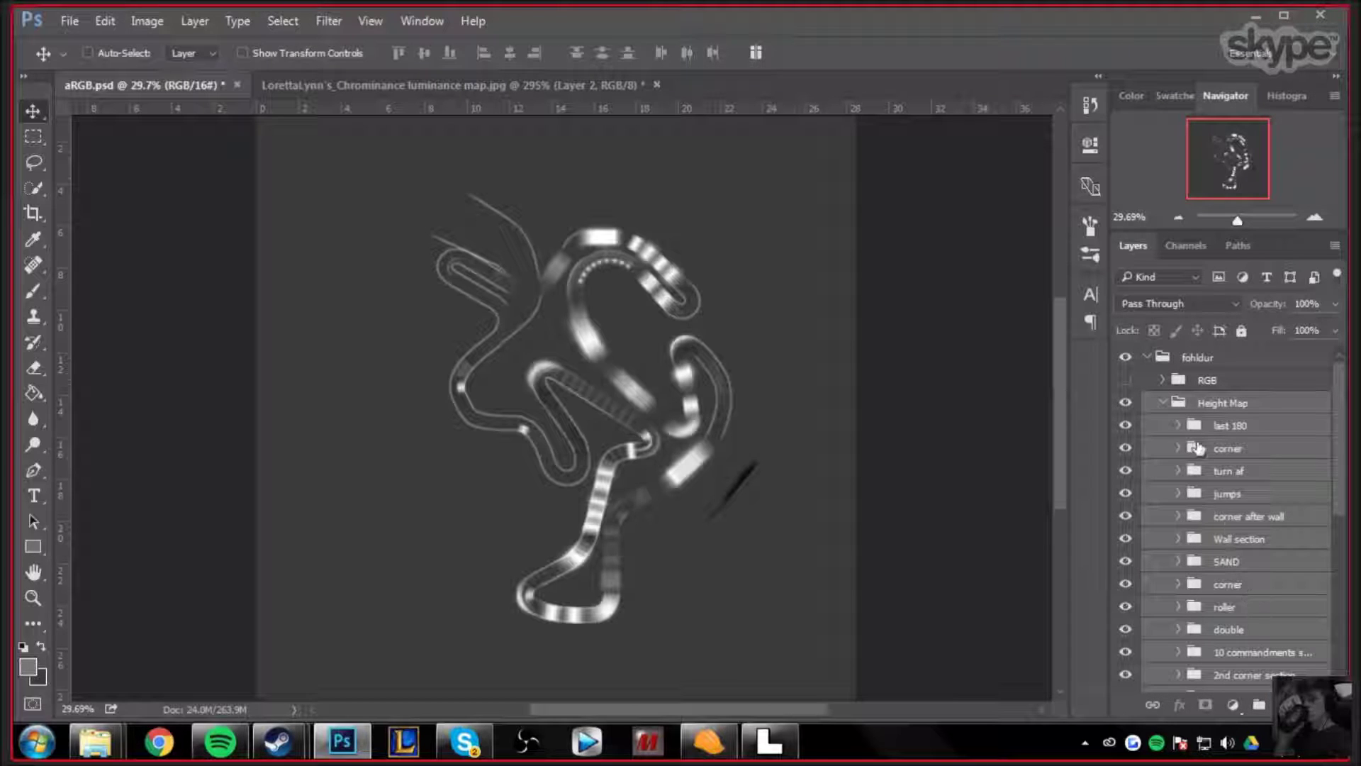
Go through the Height Map's track section groups one by one, from last 180 to first corner, and inspect the track.
left_click(1182, 428)
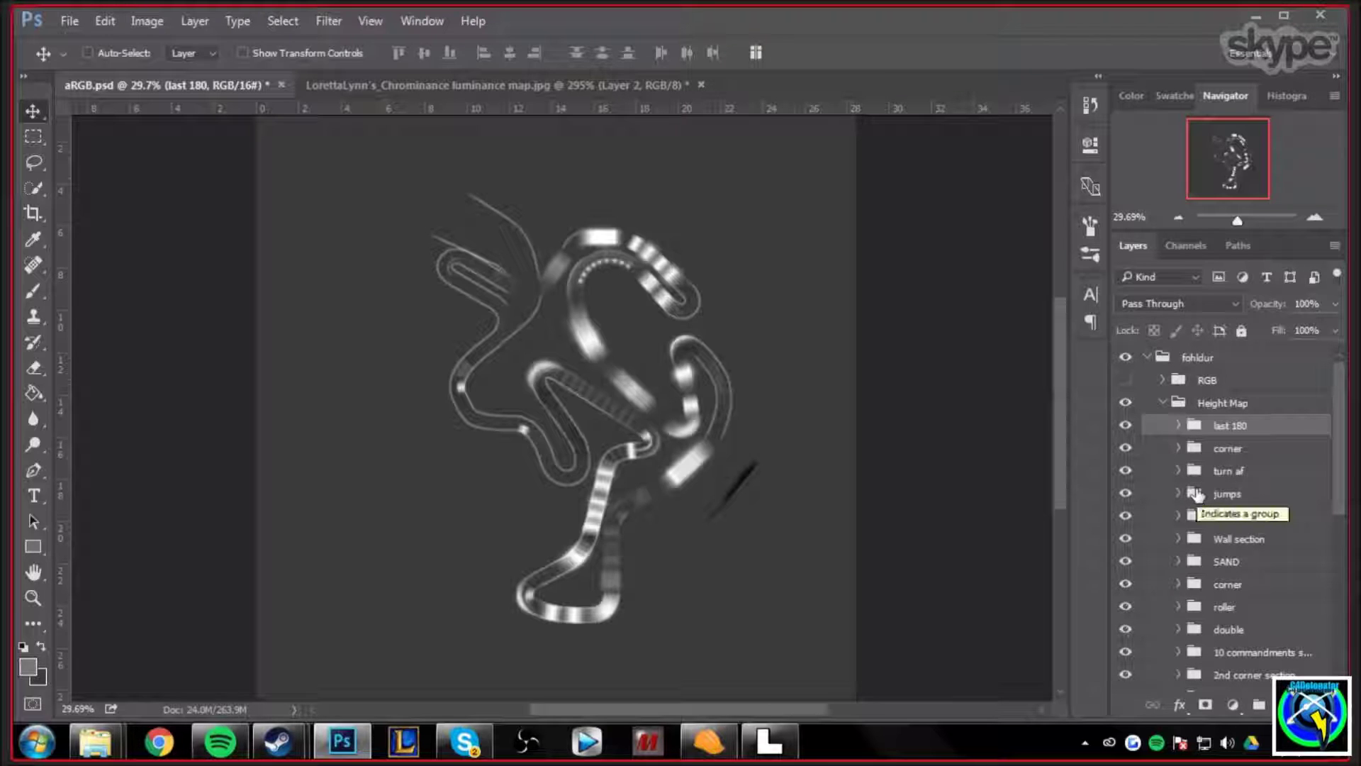
left_click(1227, 451)
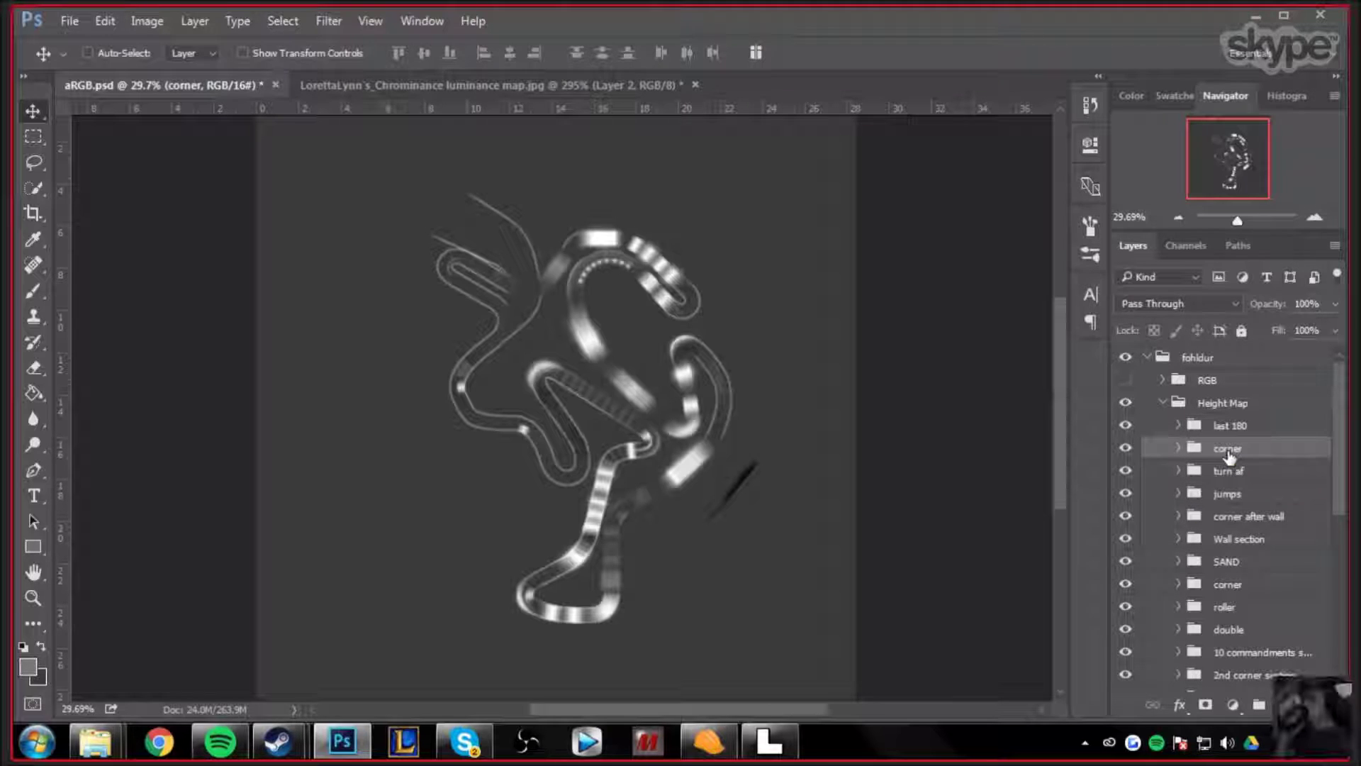
left_click(1232, 472)
left_click(1242, 494)
left_click(1251, 517)
left_click(1253, 540)
left_click(1257, 562)
left_click(1260, 585)
left_click(1262, 607)
left_click(1264, 629)
left_click(1267, 652)
mouse_move(1336, 511)
left_mouse_down()
mouse_move(1339, 603)
mouse_move(1336, 525)
left_mouse_up()
left_click(1308, 591)
left_click(1306, 614)
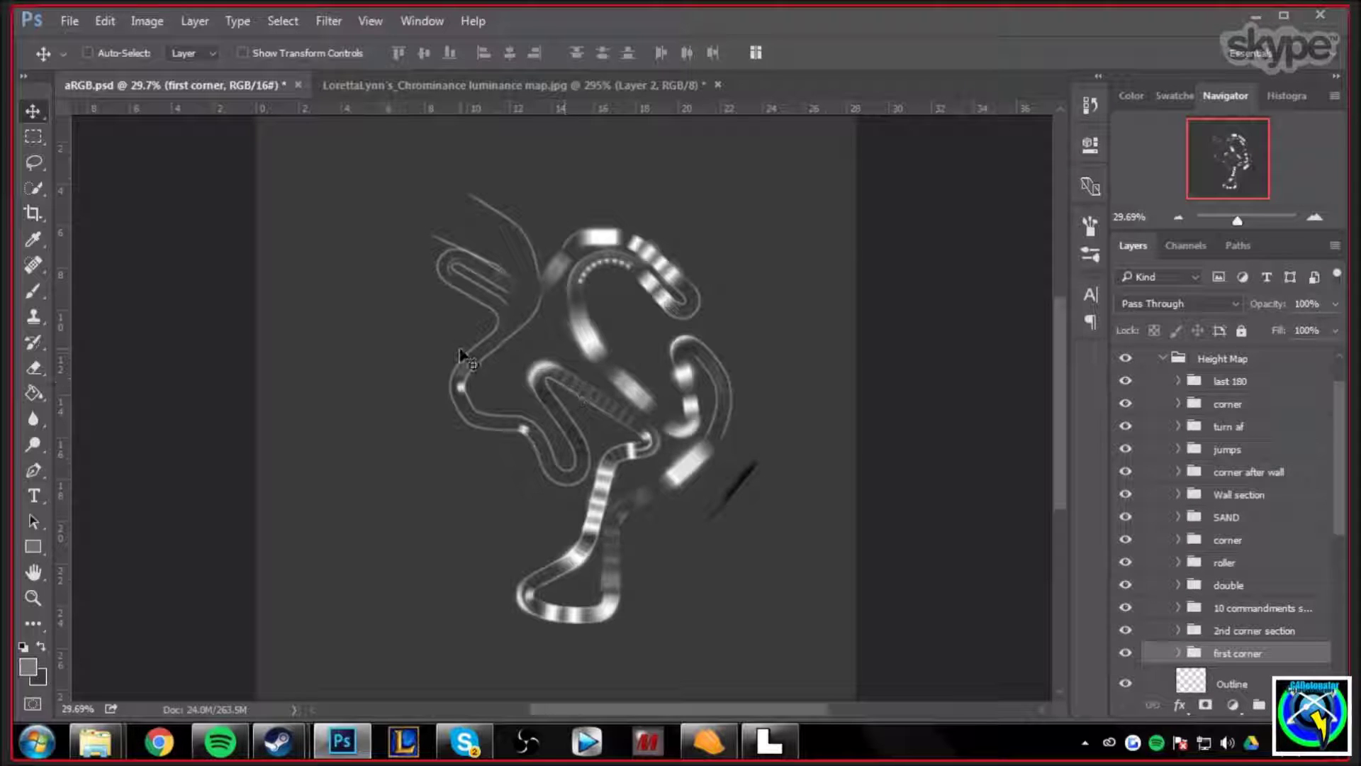
scroll(557, 402, "up", 2)
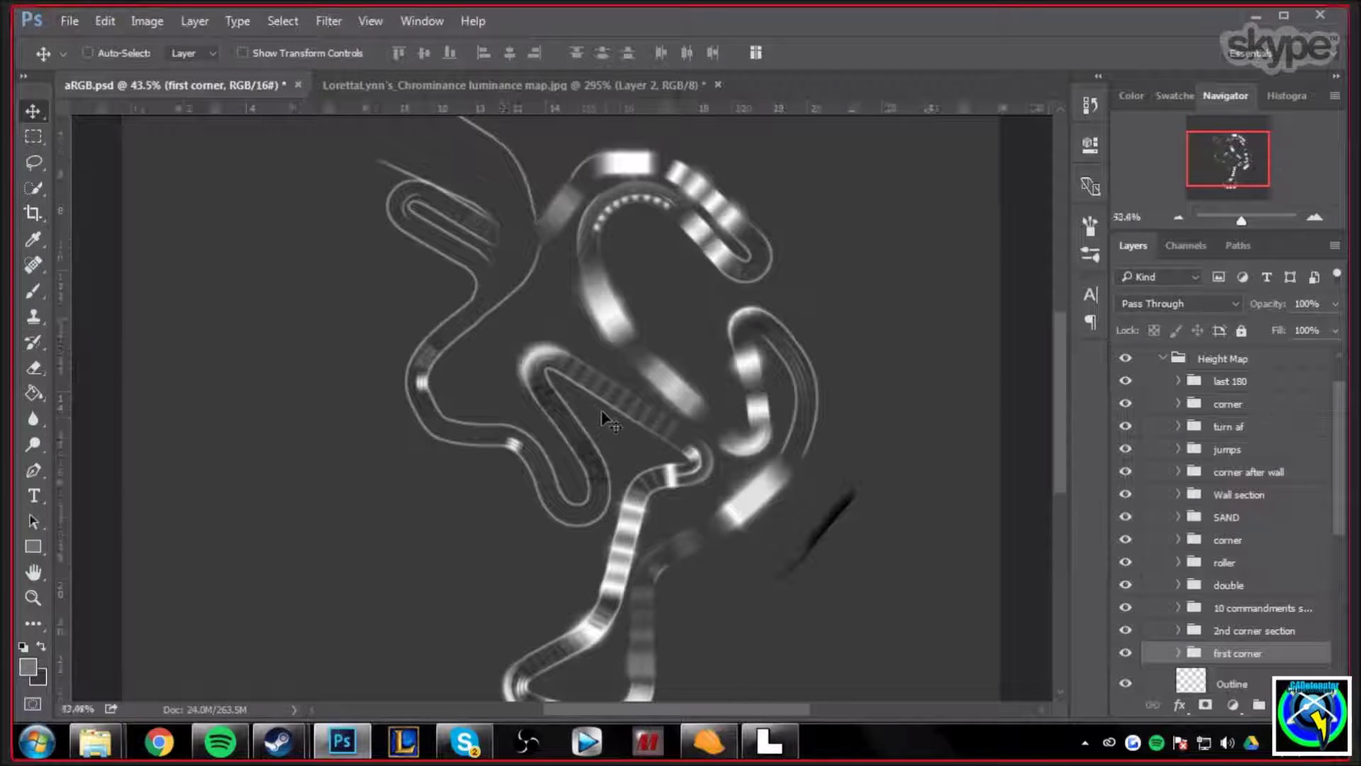
Expand the 10 commandments section and its 10 COMMANDMENTS subgroup, and check which part of the track the subgroup covers.
scroll(599, 389, "up", 5)
scroll(1157, 537, "up", 1)
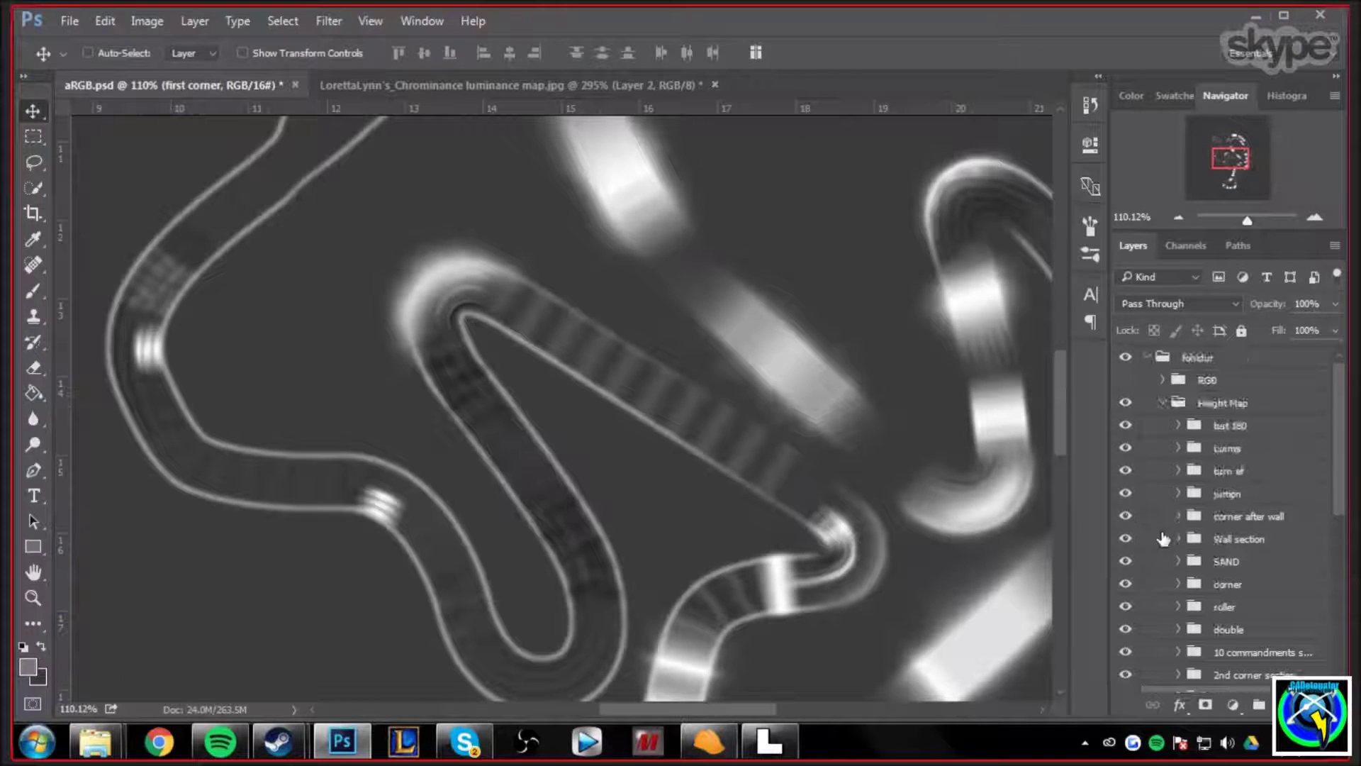
left_click(1179, 652)
scroll(1169, 567, "down", 5)
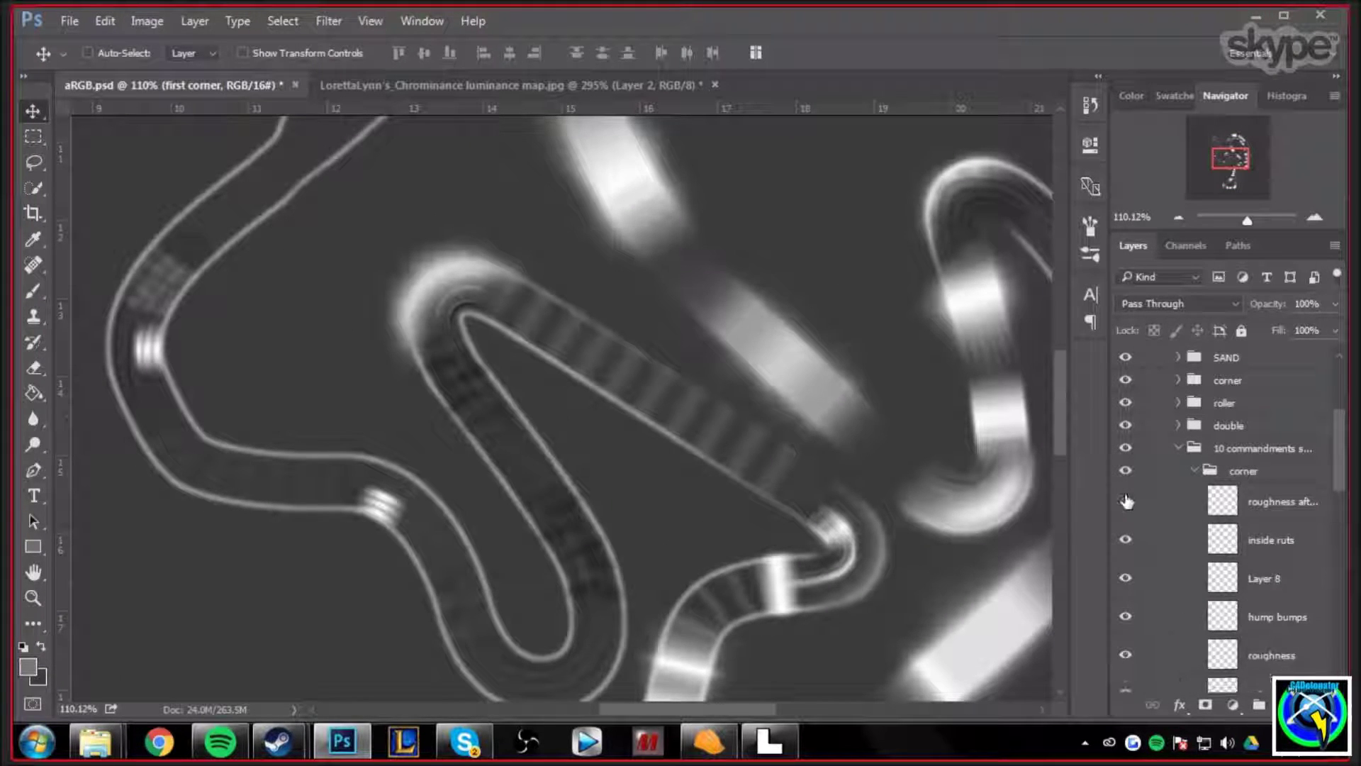
scroll(1170, 553, "down", 4)
scroll(1184, 510, "down", 3)
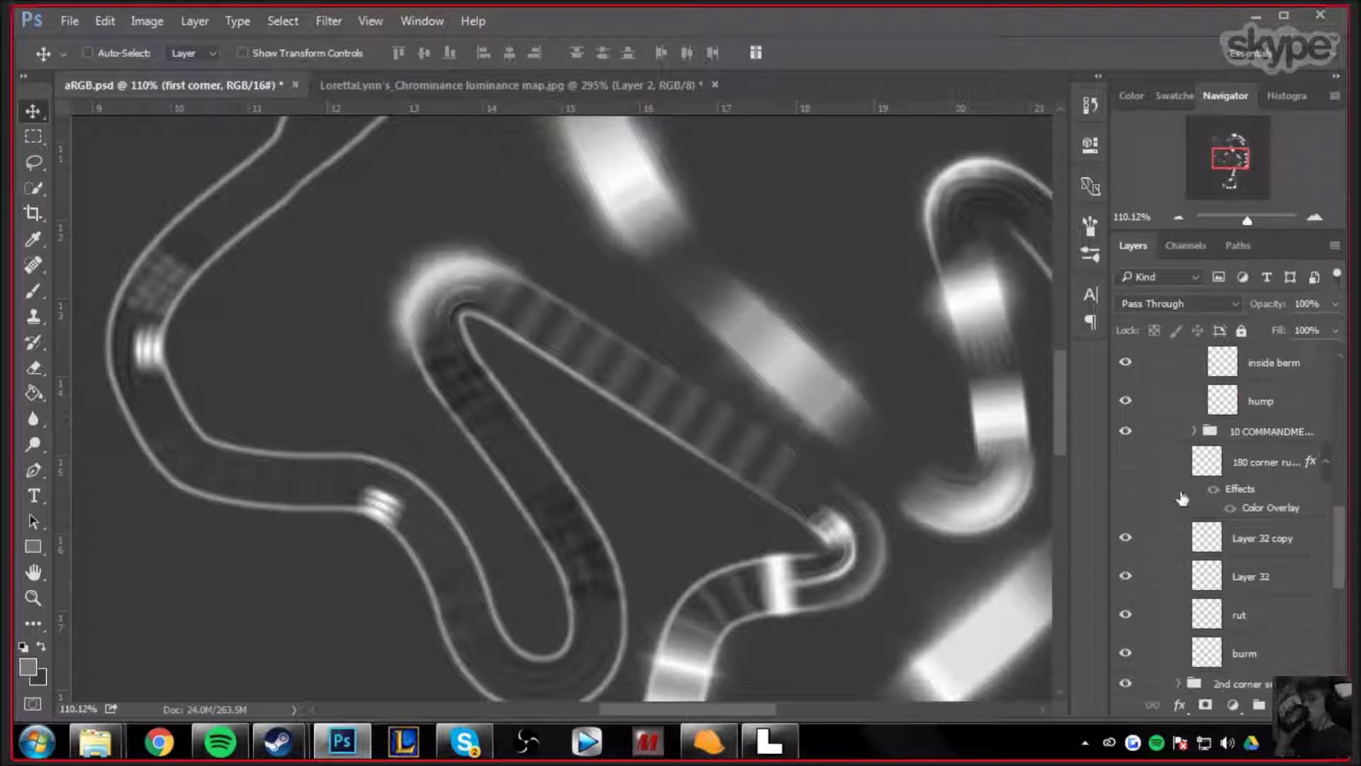
left_click(1166, 434)
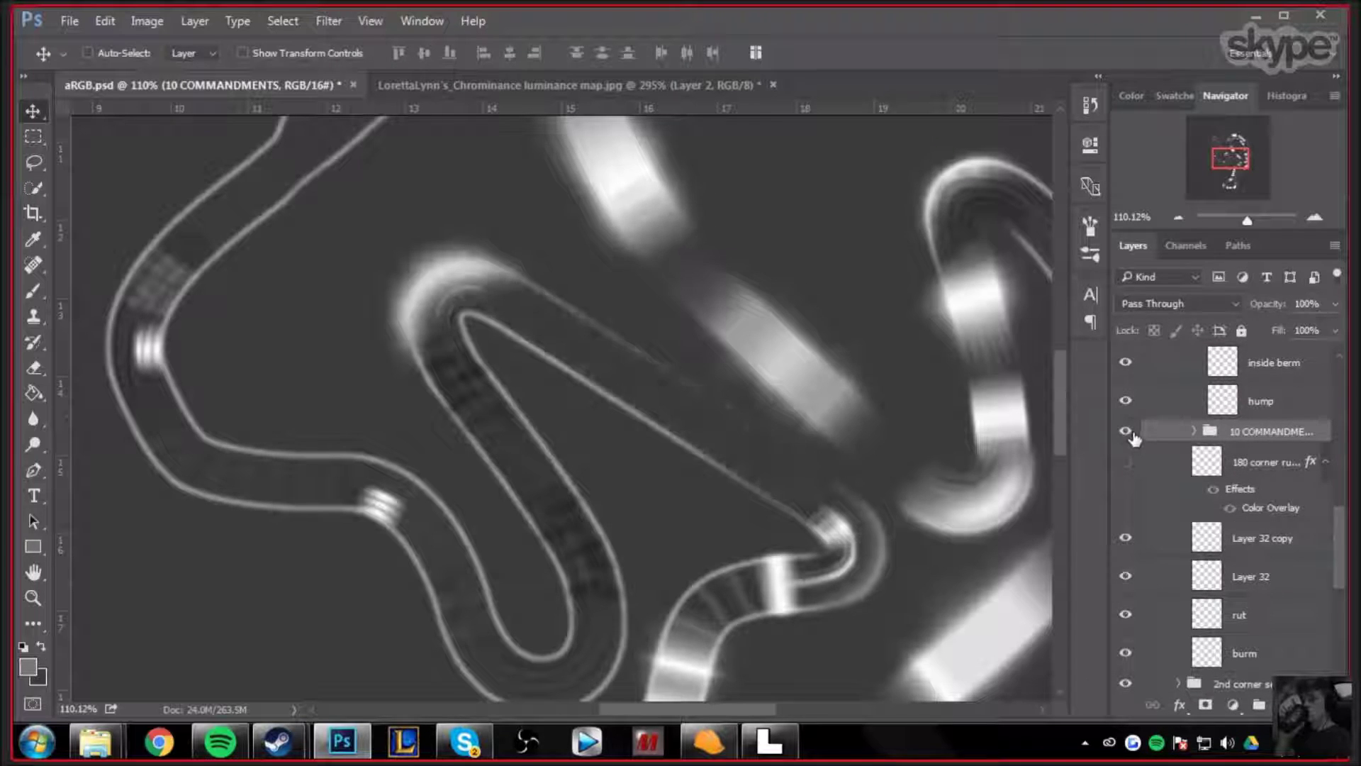
left_click(1330, 328)
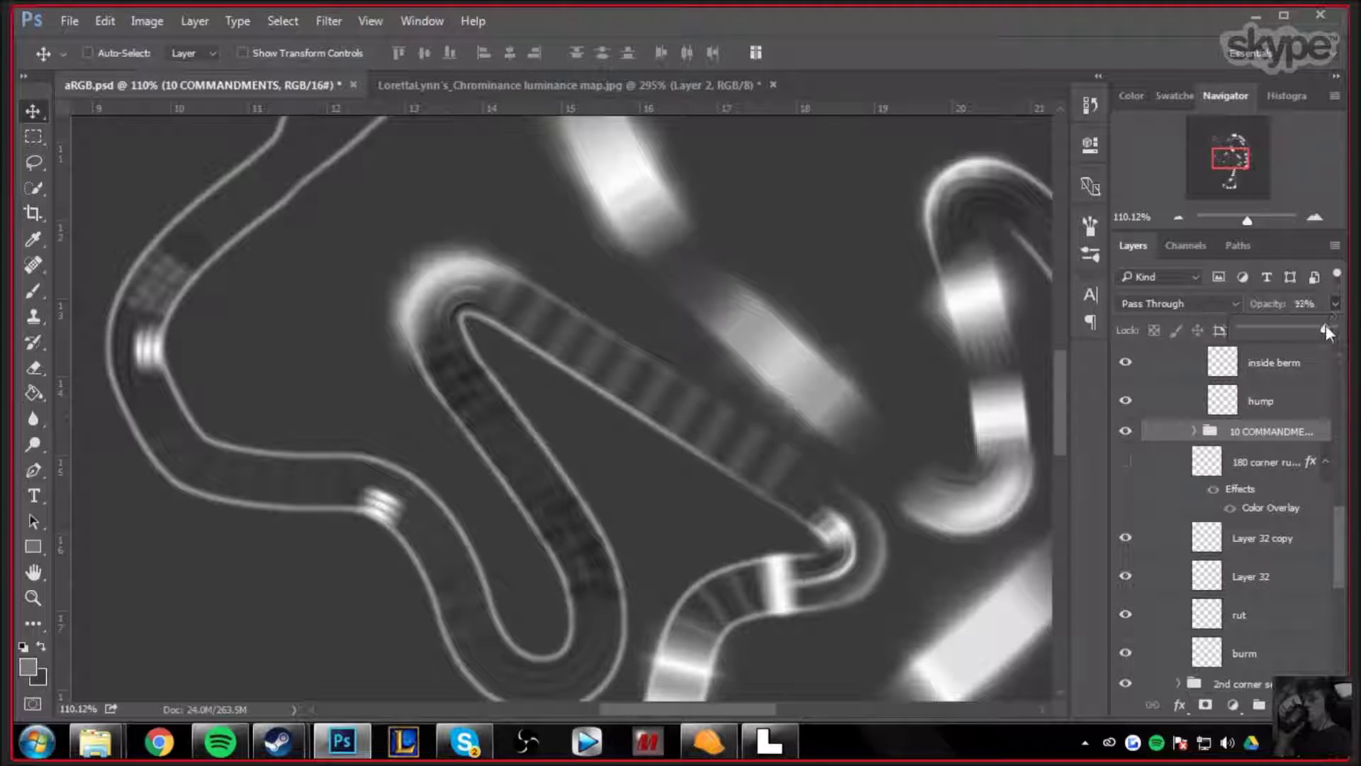
left_click(1131, 438)
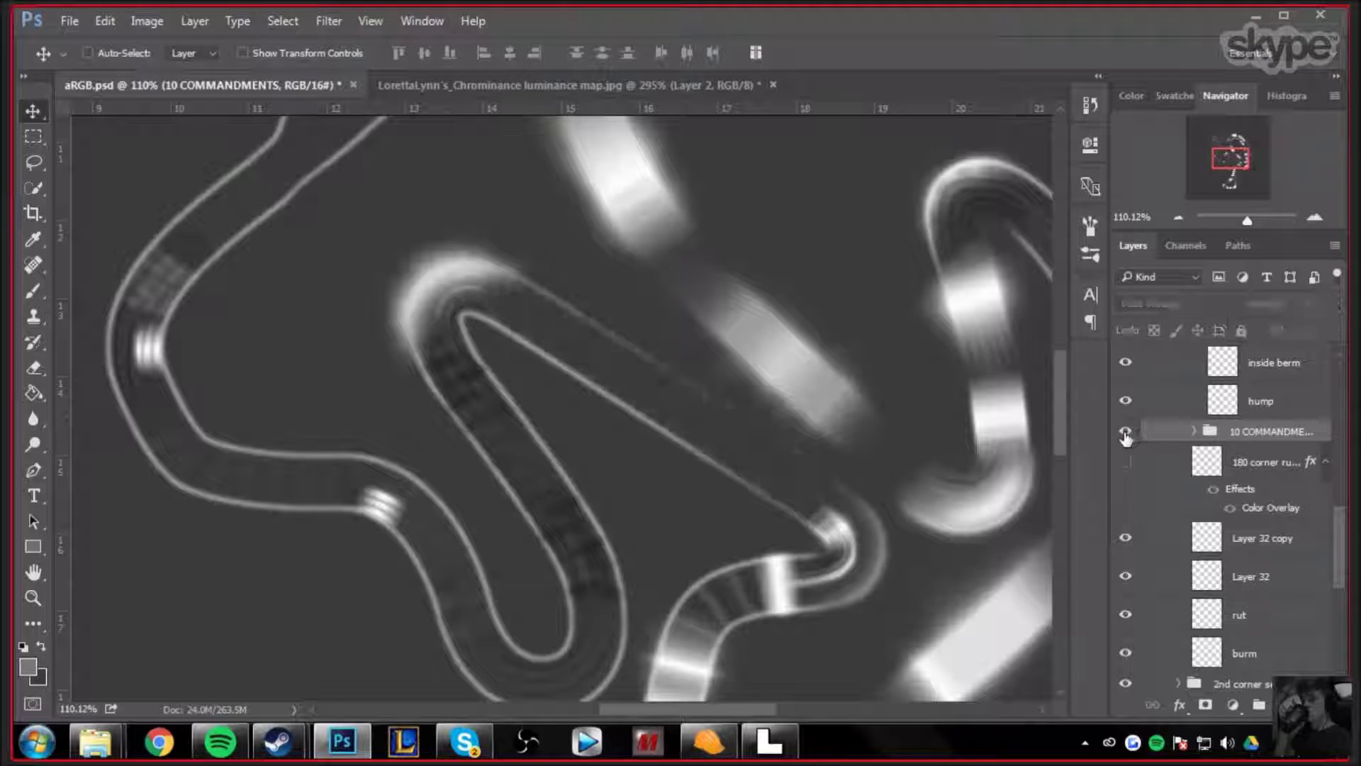
left_click(1195, 431)
scroll(1195, 439, "down", 1)
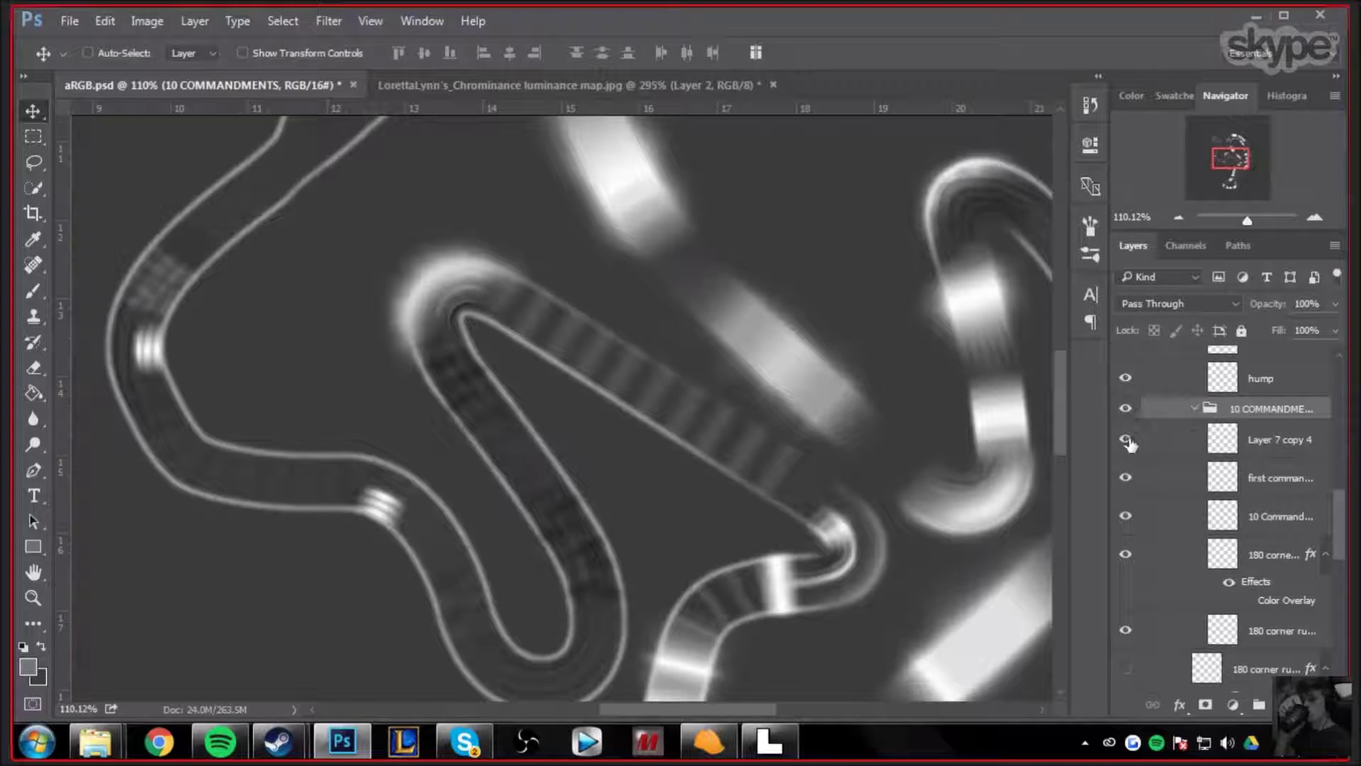
Go through the layers inside the 10 COMMANDMENTS group one by one, from Layer 7 copy 4 to the 180 corner rut layers.
left_click(1179, 445)
left_click(1176, 479)
left_click(1171, 516)
scroll(1172, 510, "down", 2)
left_click(1169, 512)
left_click(1170, 585)
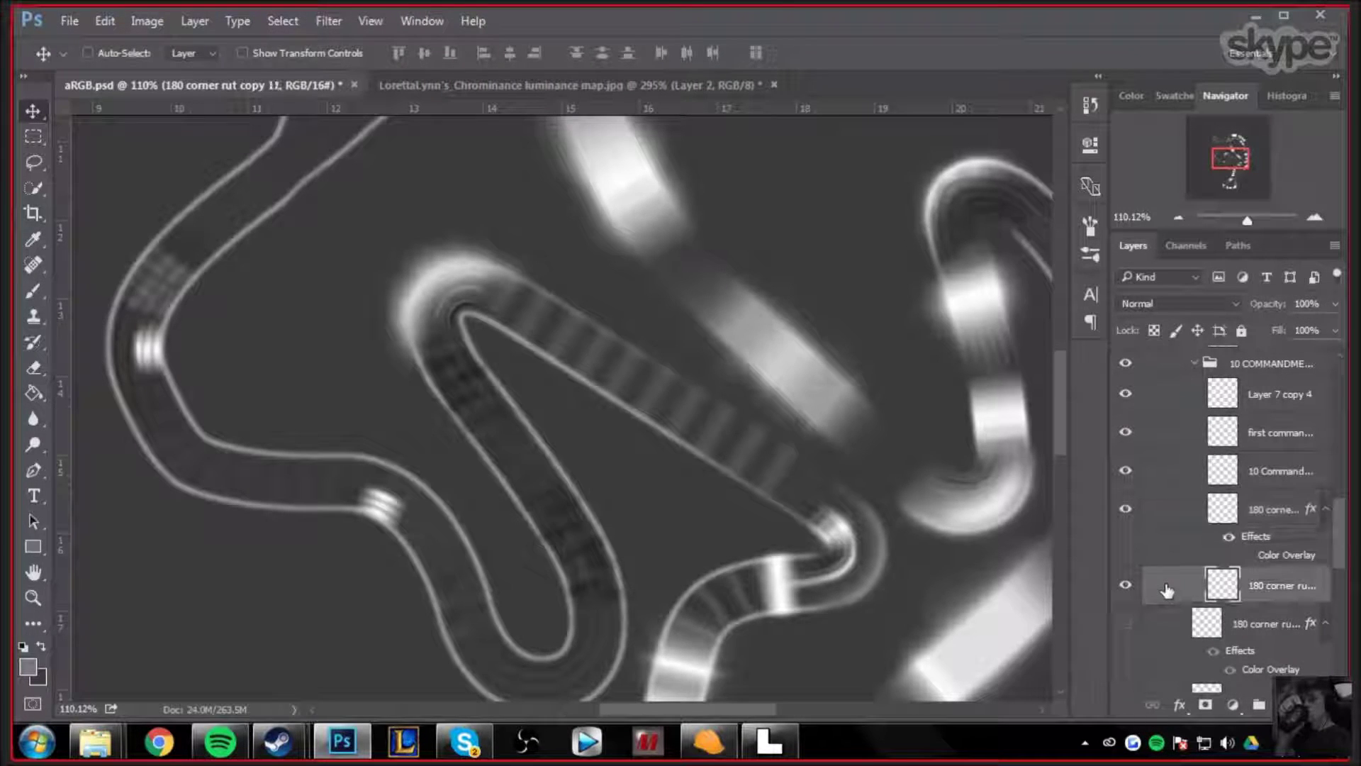
scroll(1167, 610, "down", 2)
scroll(1165, 628, "down", 2)
Check the 180 corner rut copy layer and the layers below it down to burm by briefly toggling their visibility.
left_click(1166, 552)
left_click(1125, 532)
left_click(1124, 532)
left_click(1124, 533)
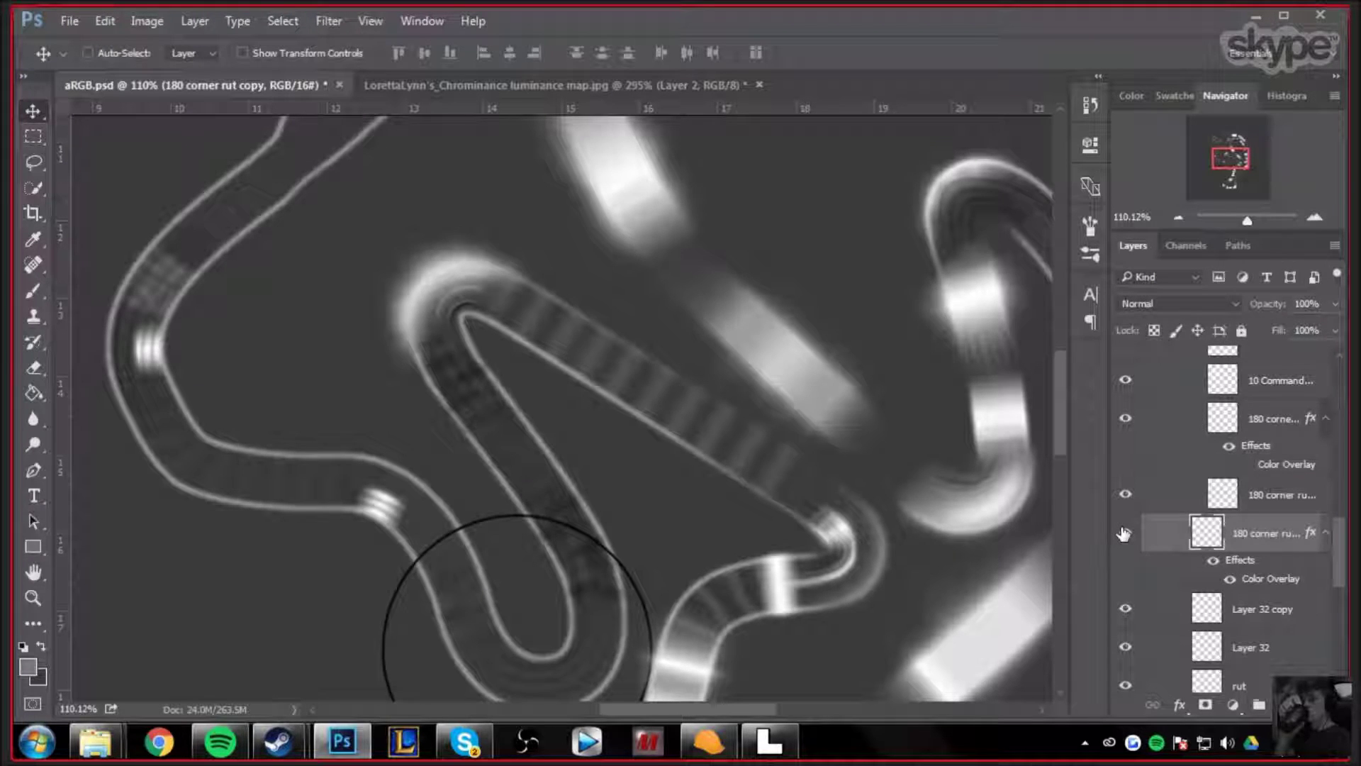
left_click(1125, 532)
scroll(1149, 550, "down", 4)
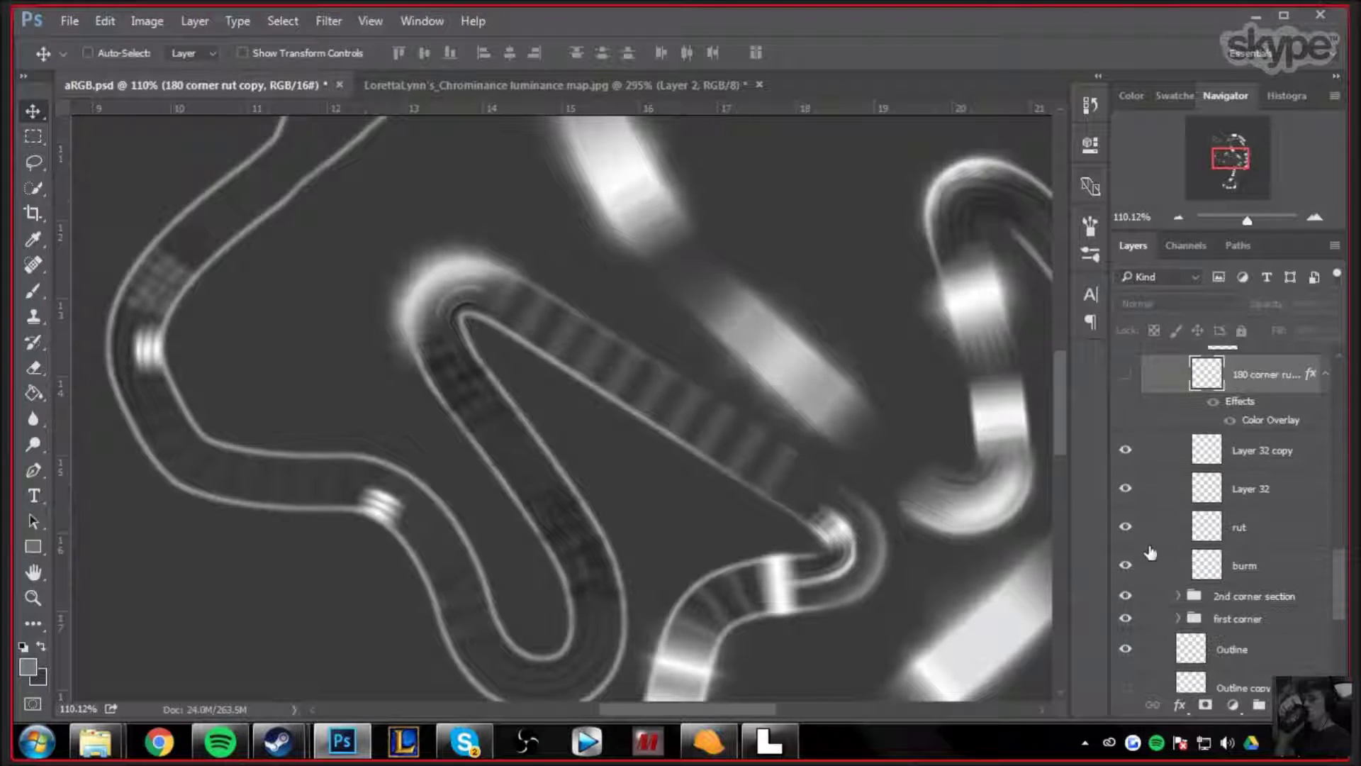
left_click(1128, 566)
left_click(1125, 488)
left_click(1125, 488)
Select the 10 Commandments layer and check which bumps of the track it contains by toggling its visibility.
scroll(1122, 464, "up", 5)
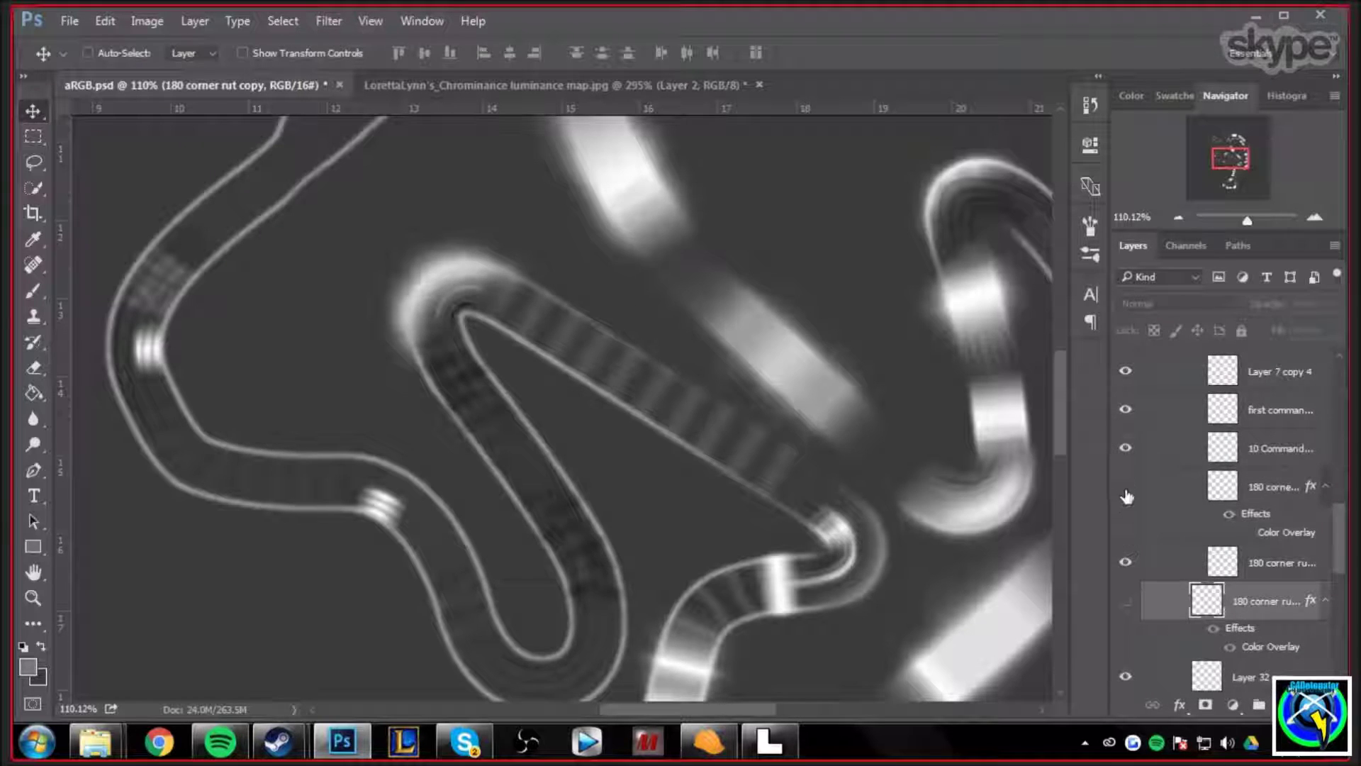
left_click(1126, 449)
left_click(1126, 450)
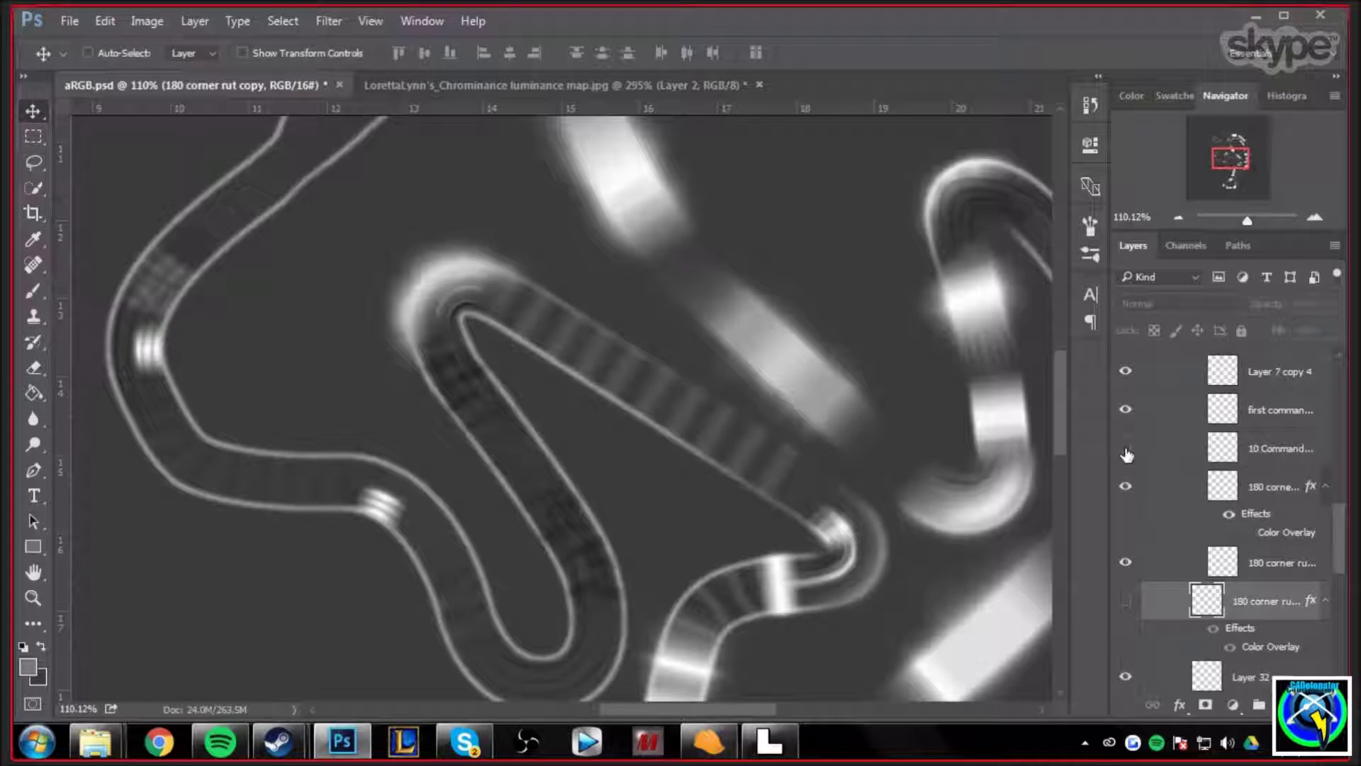
left_click(1198, 448)
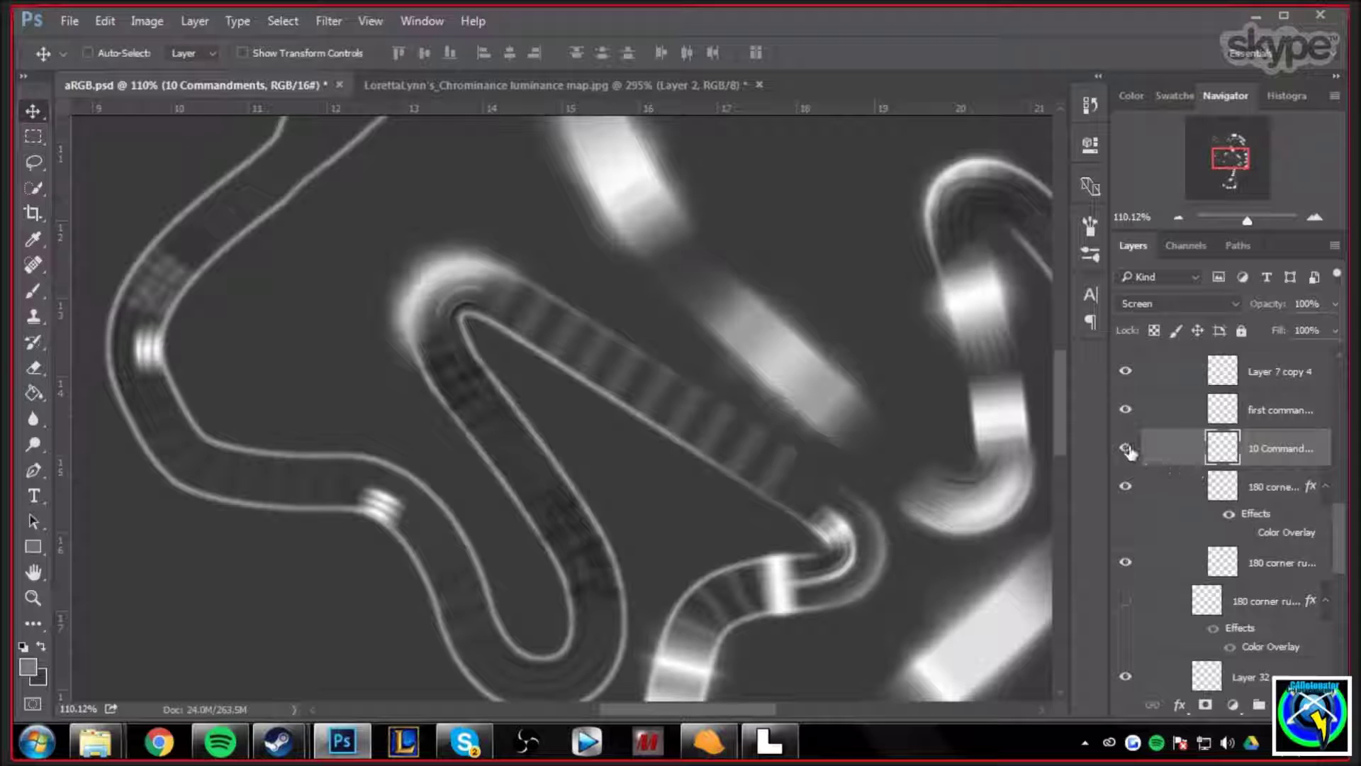
scroll(686, 486, "down", 5)
scroll(723, 488, "up", 3)
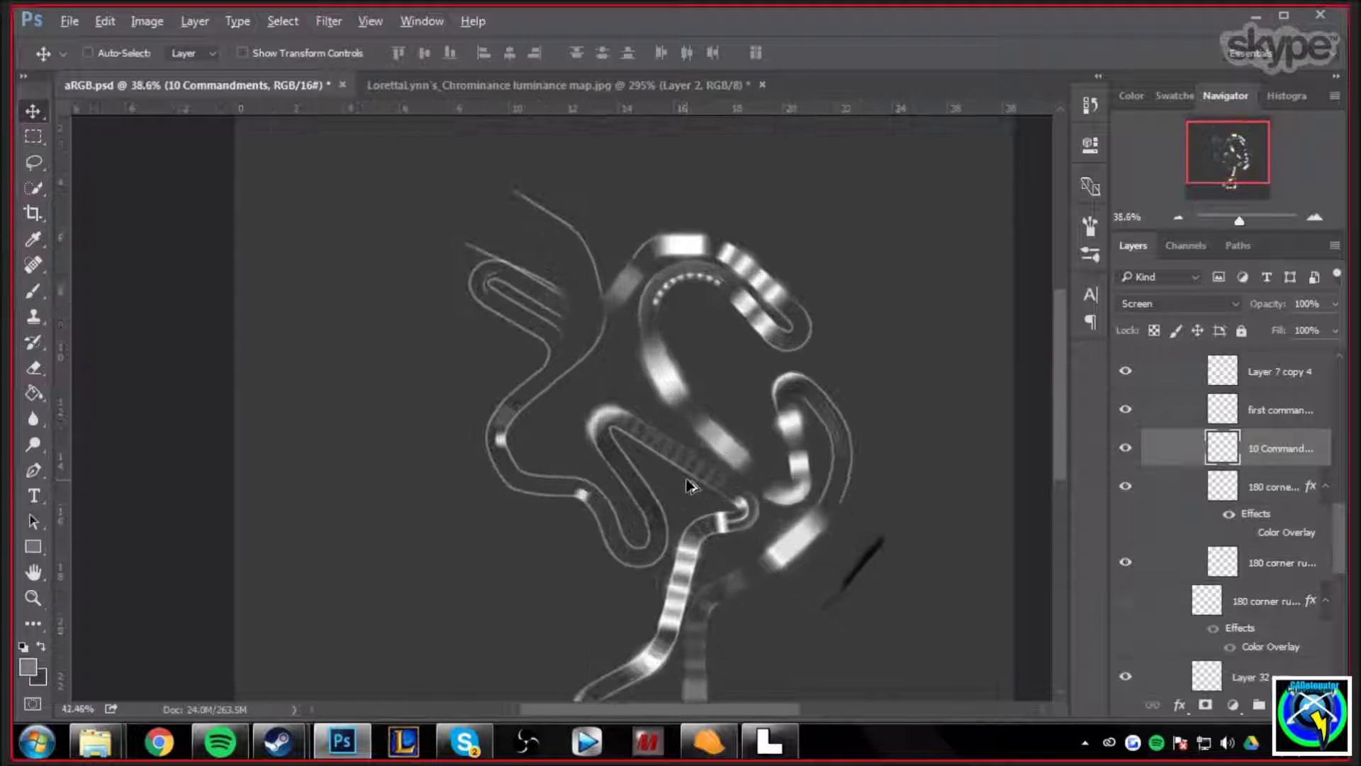
scroll(723, 485, "up", 2)
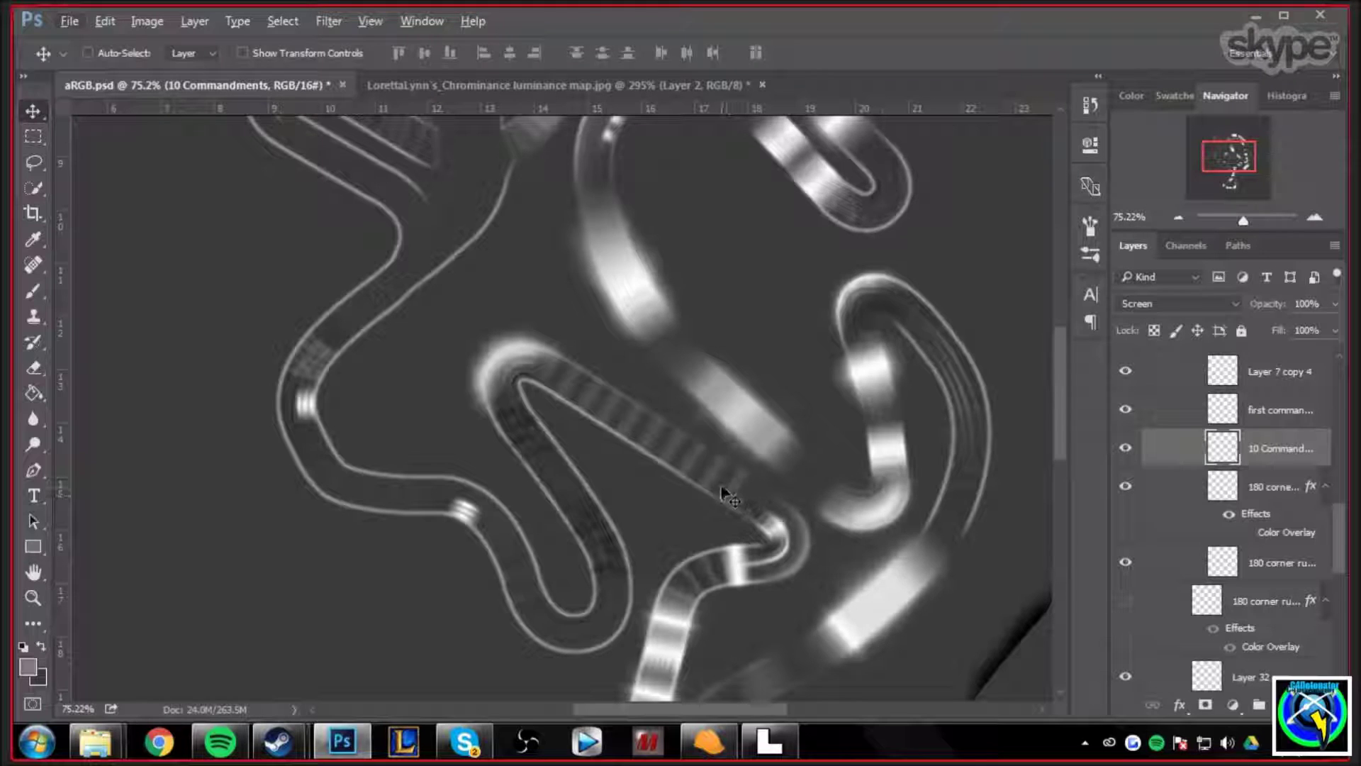
left_click(1126, 448)
left_click(1126, 451)
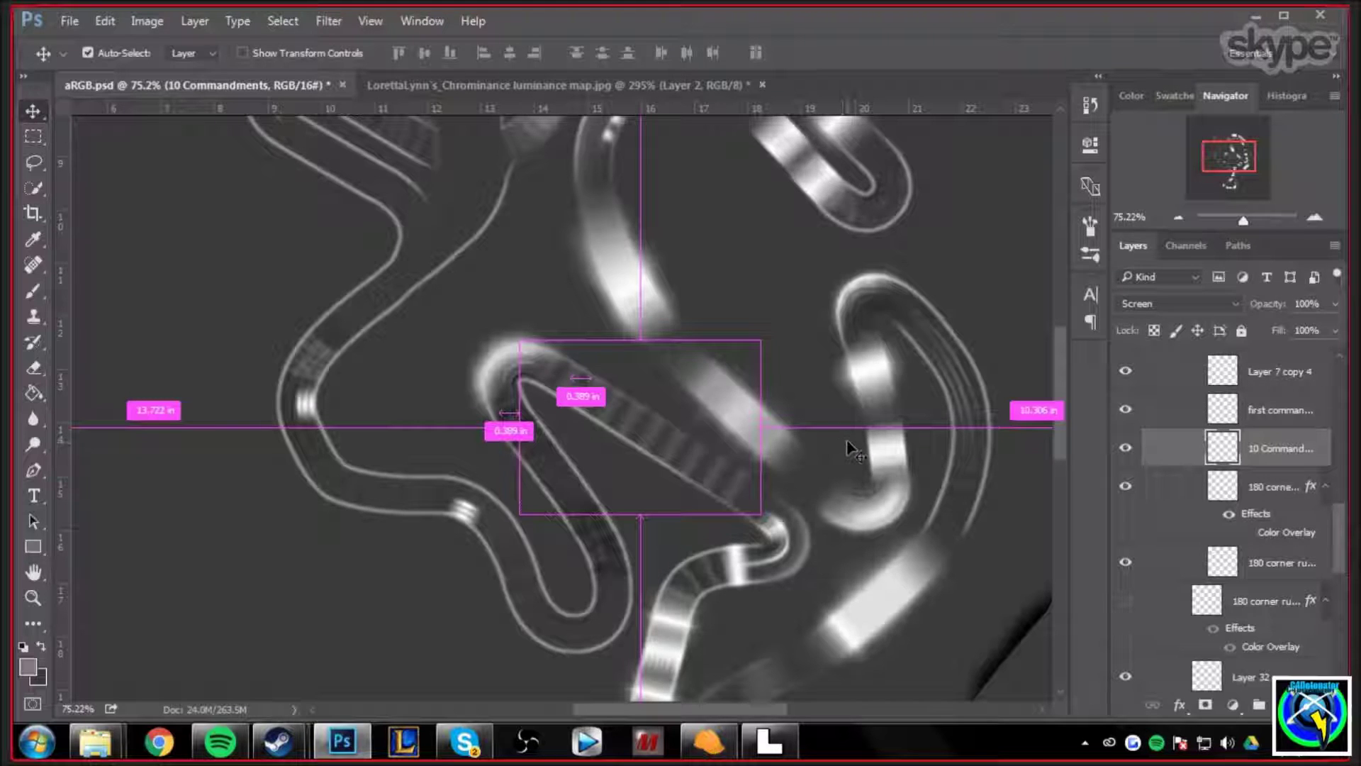
Duplicate the 10 Commandments layer six times to brighten the row of bumps on the straight.
key("ctrl+j")
key("ctrl+j")
key("ctrl+j")
key("ctrl+j")
key("ctrl+j")
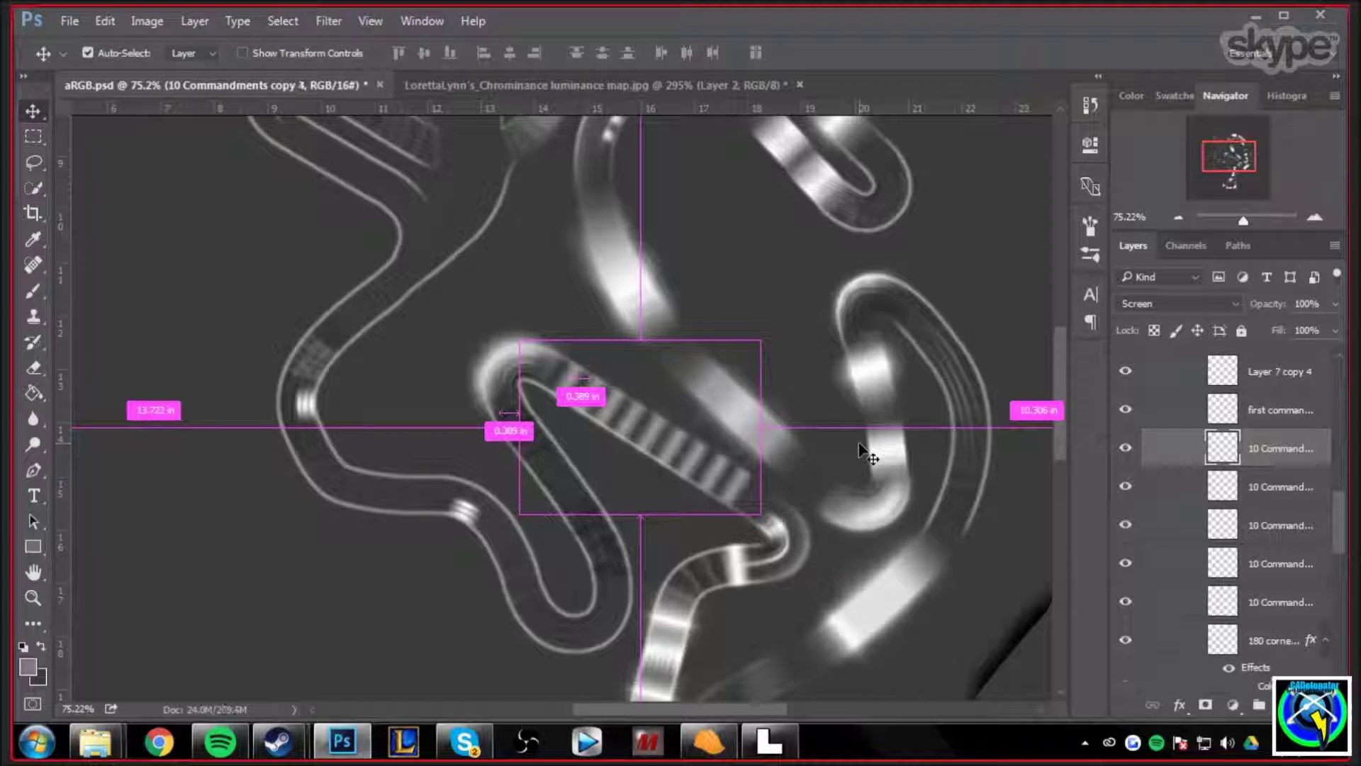
key("ctrl+j")
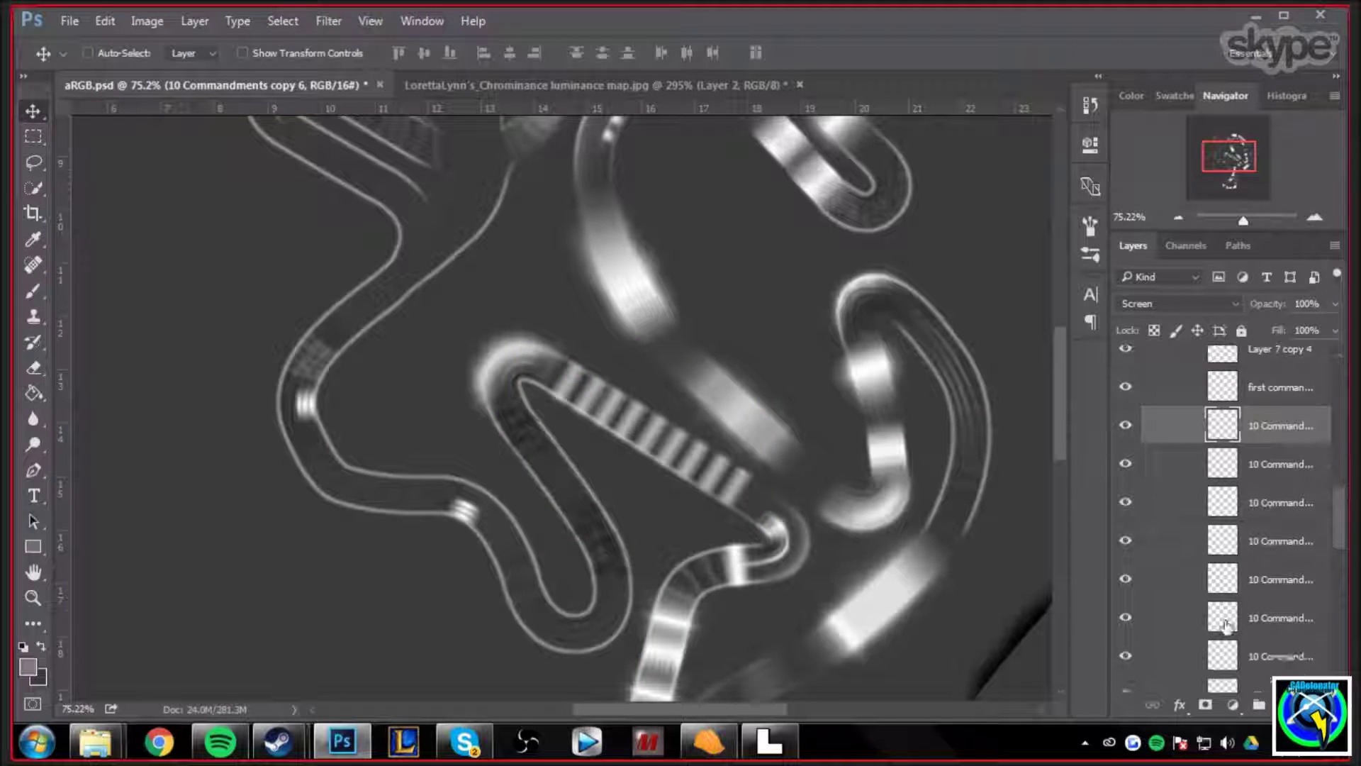
Merge the 10 Commandments layer and all its copies into one layer and set its blend mode to Screen.
scroll(1231, 623, "down", 2)
left_click(1196, 611, "shift")
right_click(1196, 611)
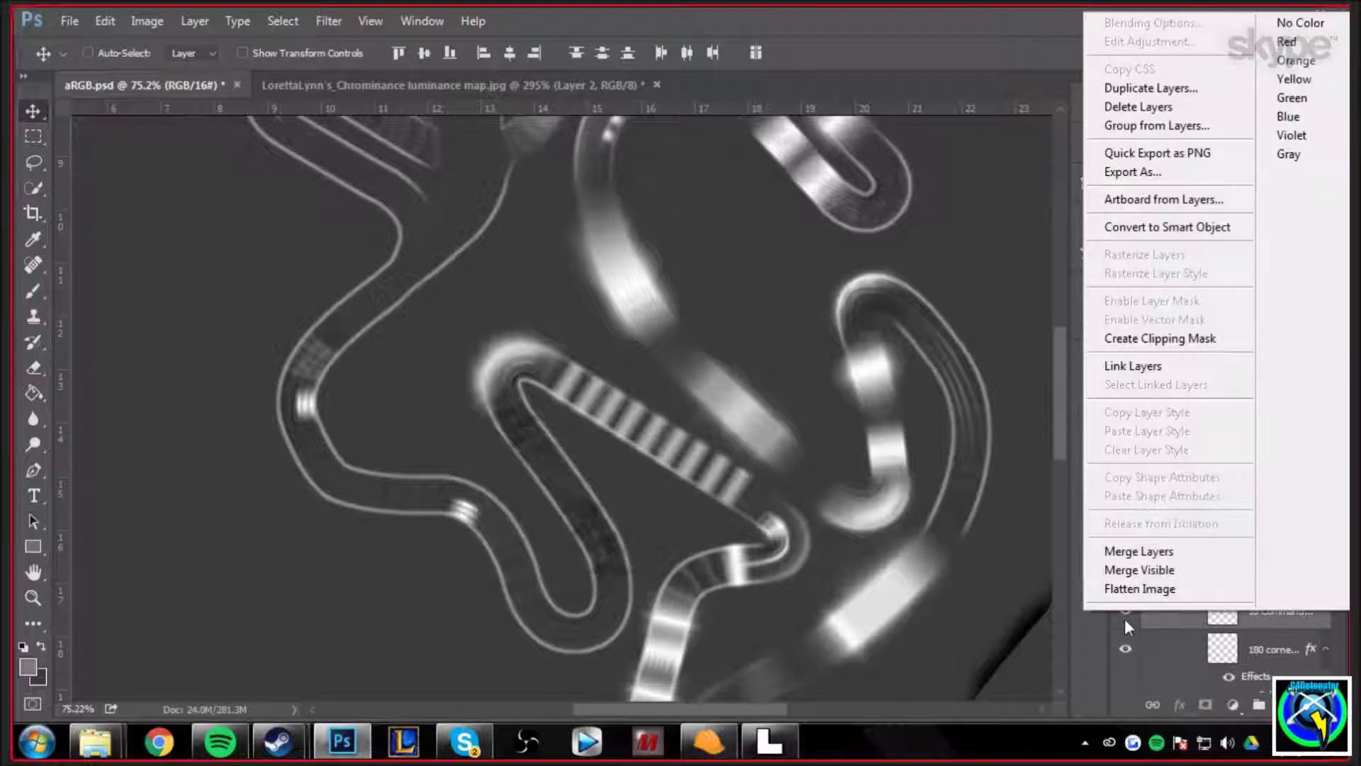
left_click(1138, 552)
left_click(1138, 302)
left_click(1134, 439)
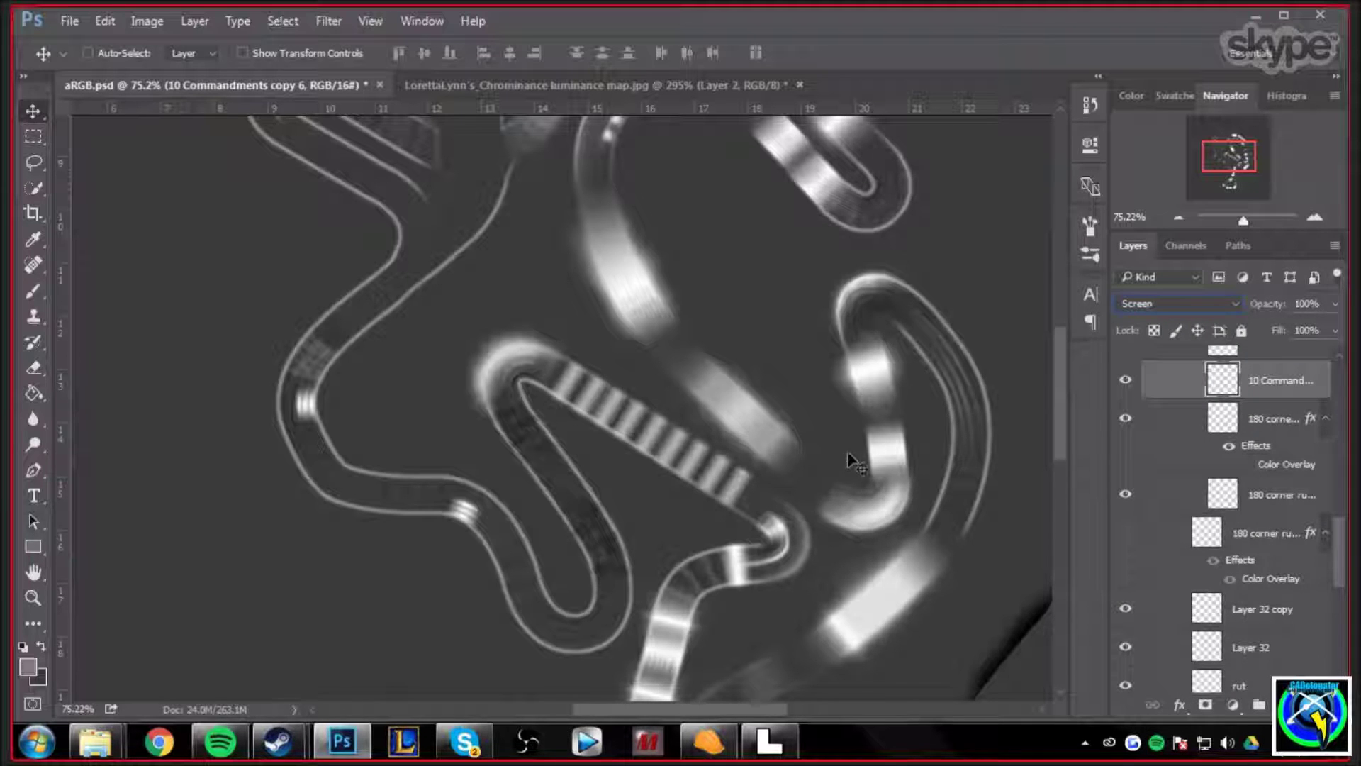
Check the first bump of the row up close and duplicate the first commandment layer six times to brighten it.
scroll(709, 453, "down", 4)
scroll(599, 411, "up", 6)
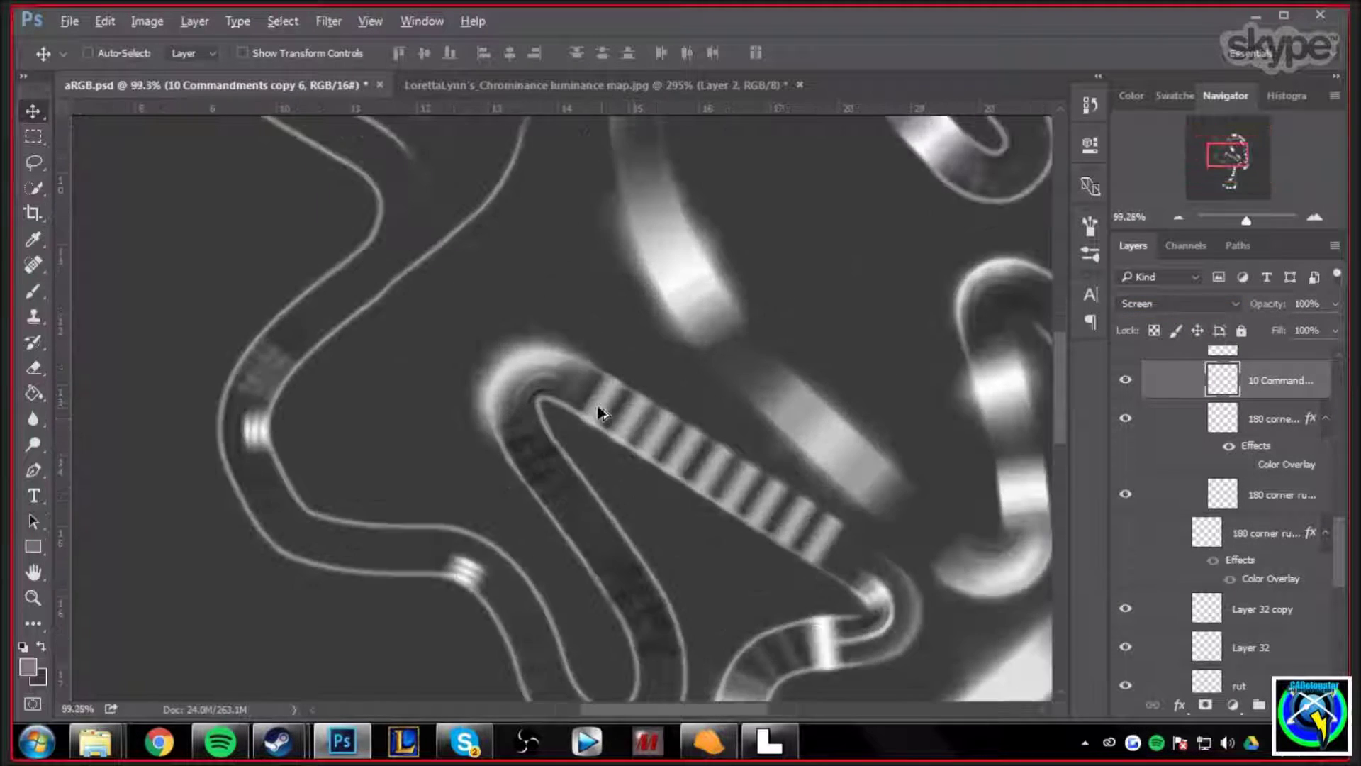
scroll(599, 411, "up", 2)
scroll(595, 412, "down", 2)
left_click(1128, 420)
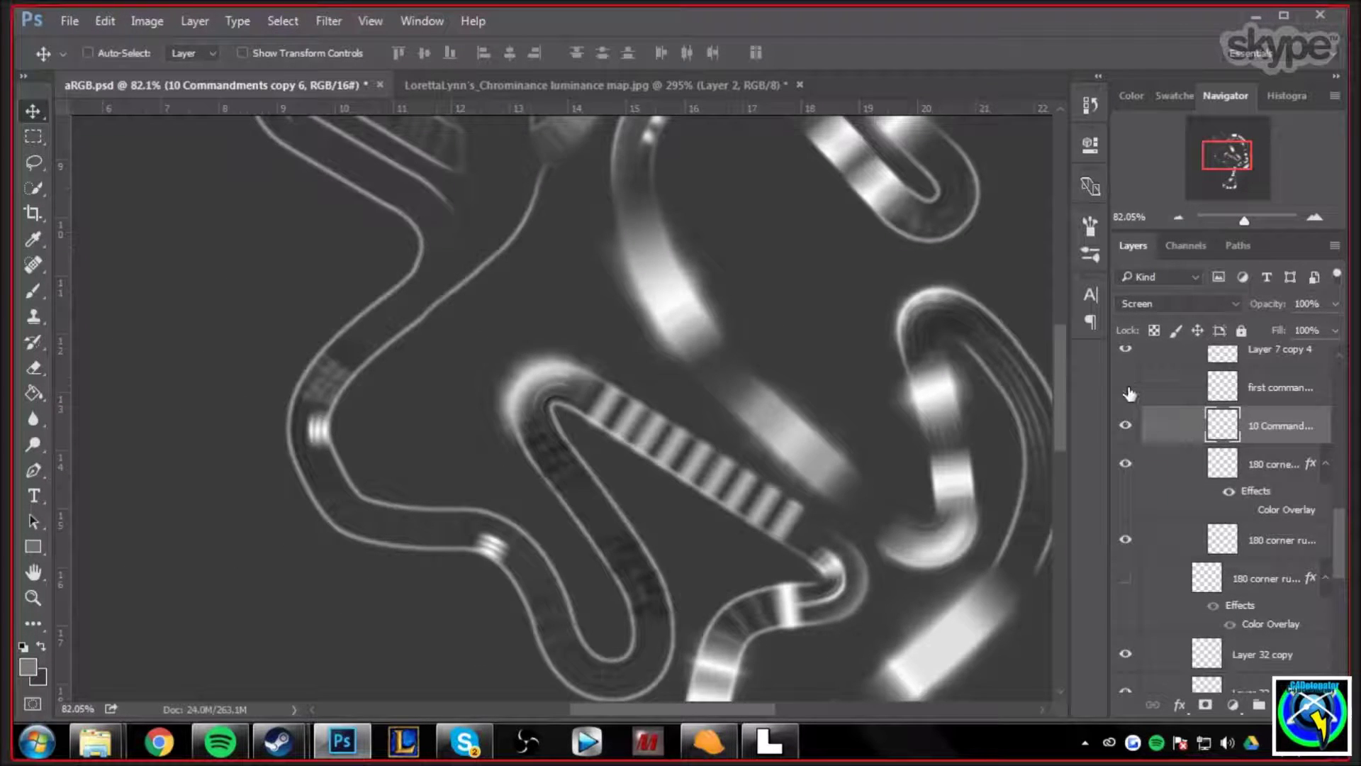
left_click(1169, 395)
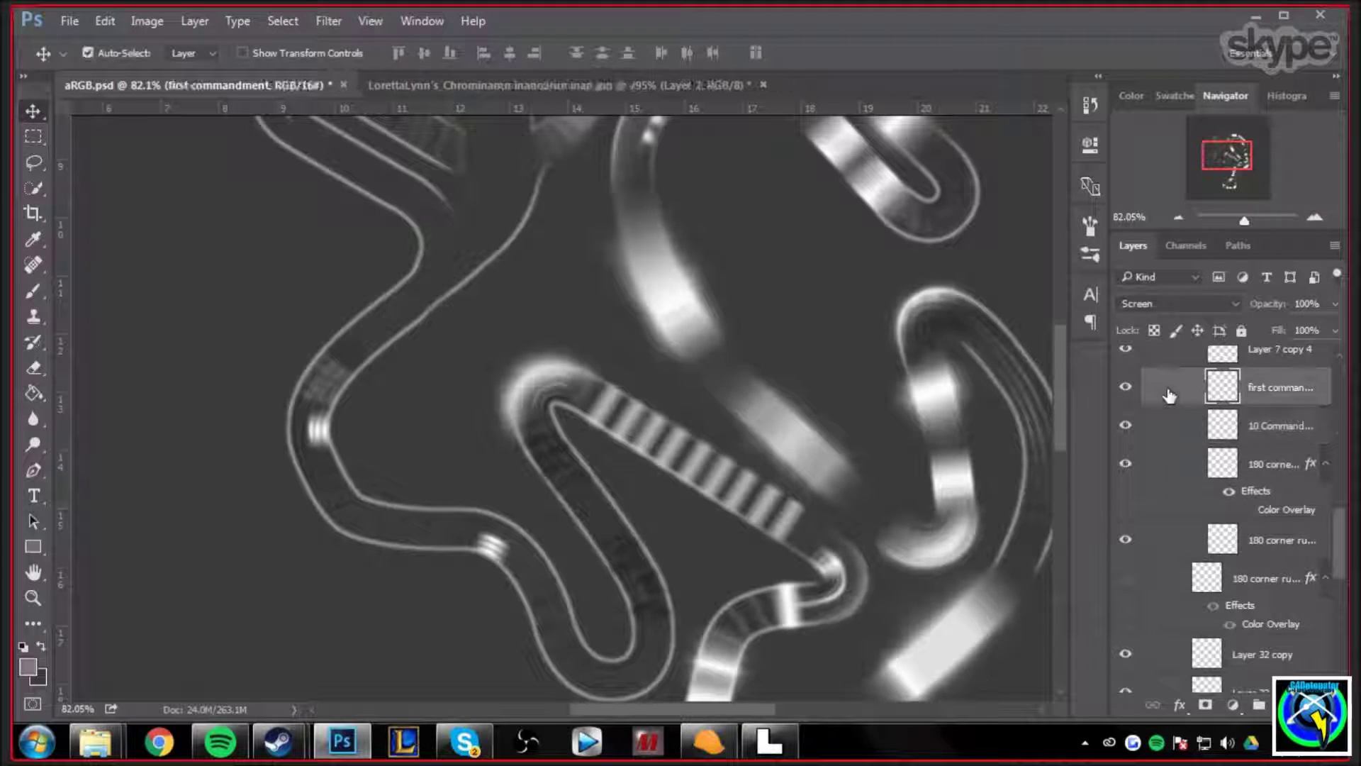
key("ctrl+j")
key("ctrl+j")
key("ctrl+j")
key("ctrl+j")
key("ctrl+j")
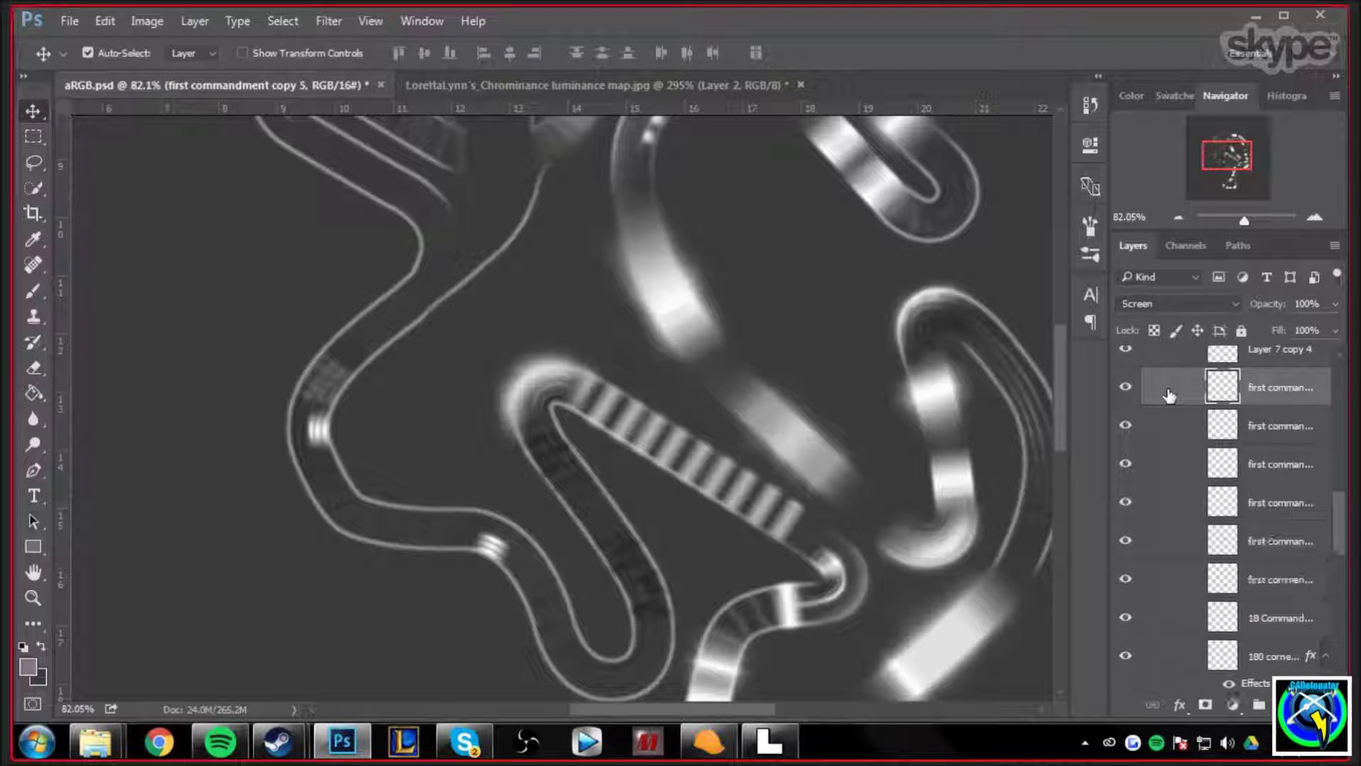
key("ctrl+j")
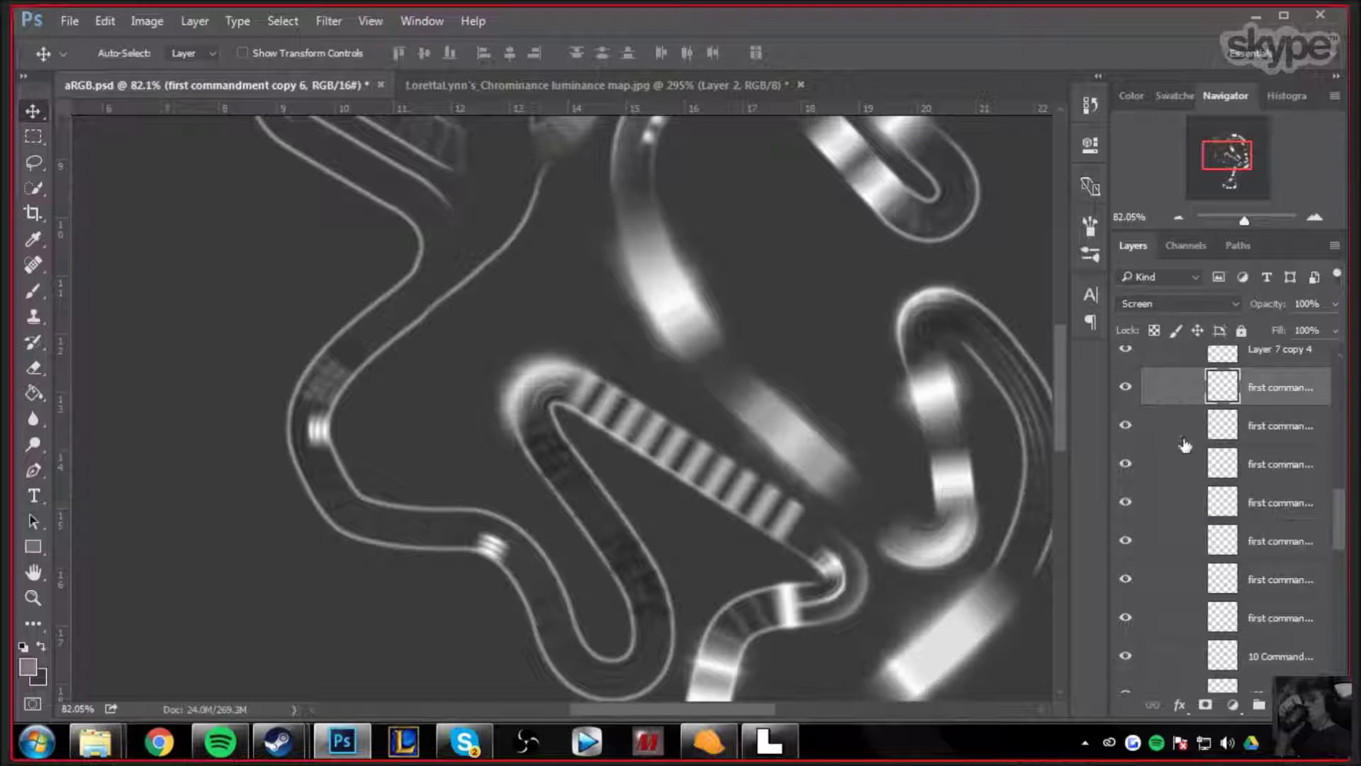
Merge the first commandment layer and all its copies into one layer and set its blend mode to Screen.
scroll(1184, 444, "down", 1)
left_click(1188, 606, "shift")
right_click(1188, 606)
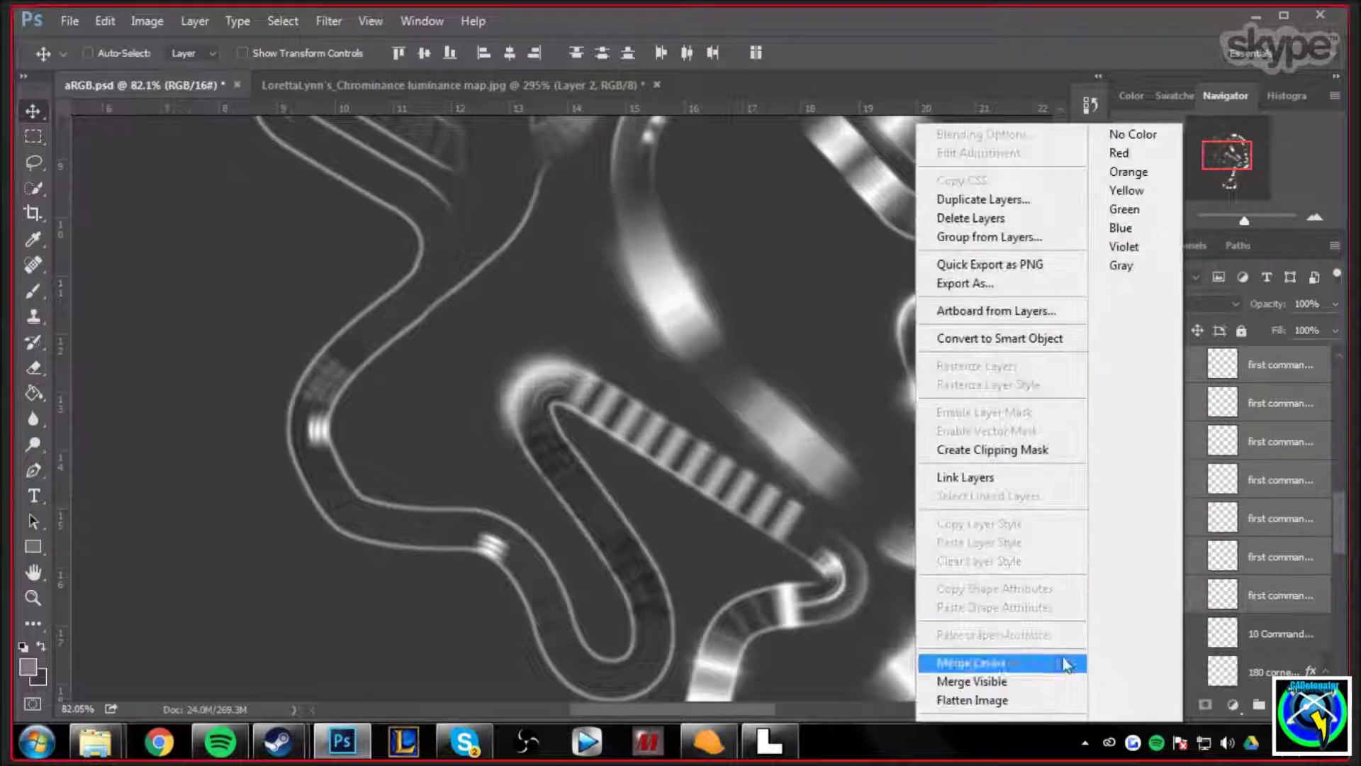
left_click(1065, 663)
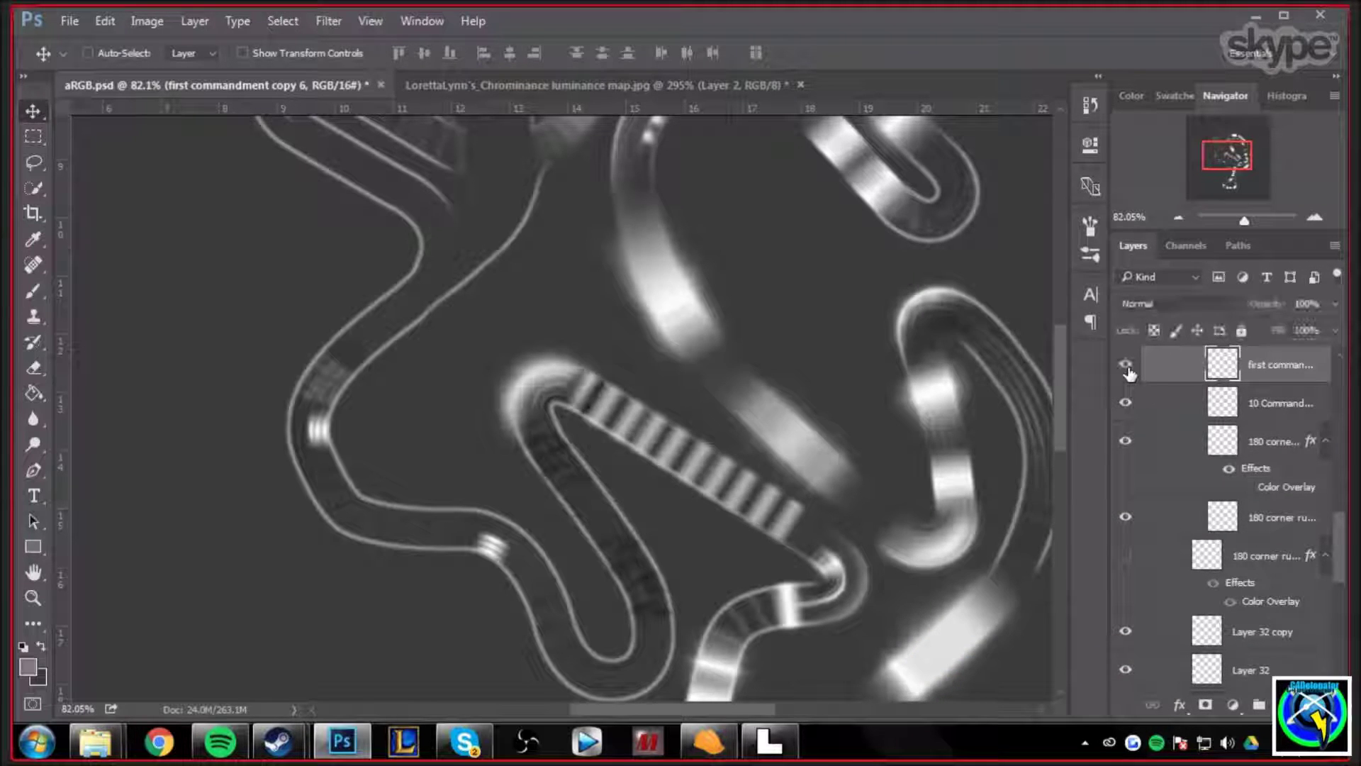
left_click(1155, 303)
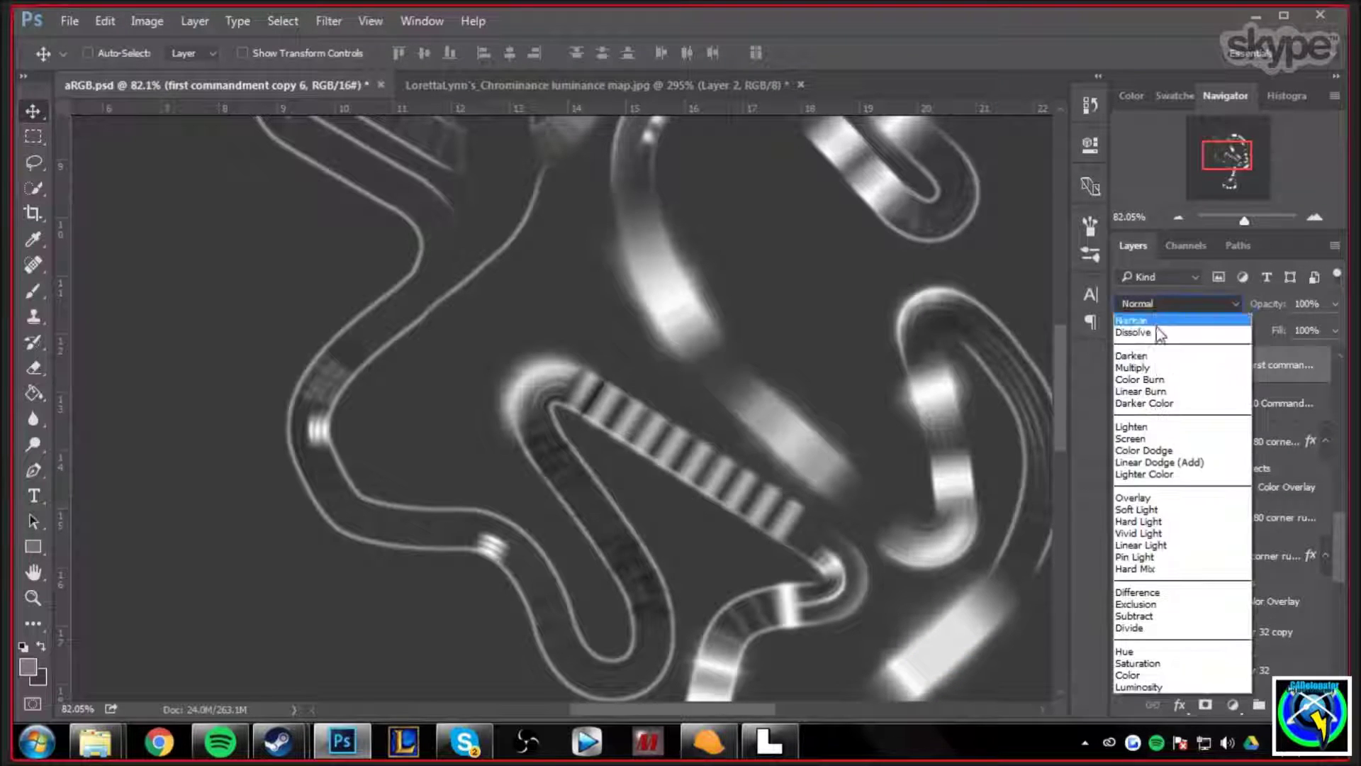
left_click(1148, 438)
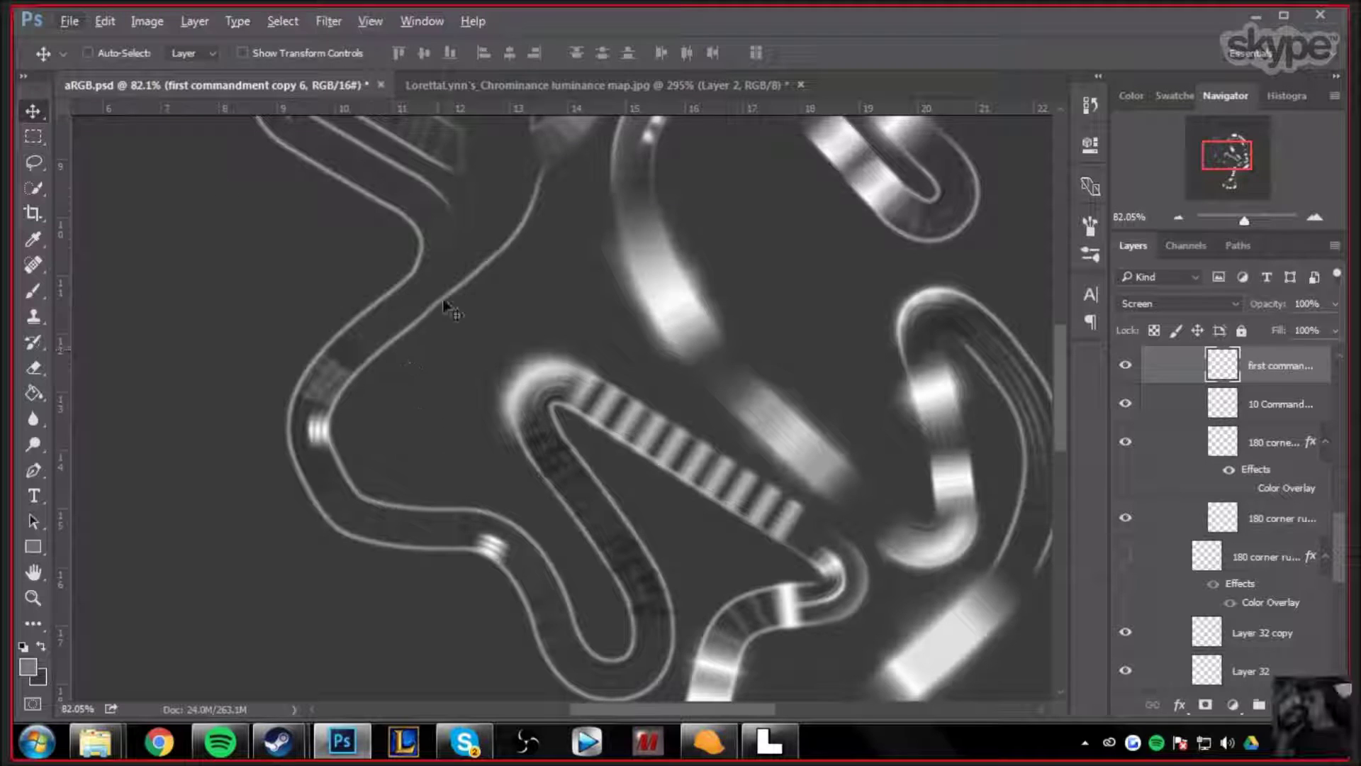
Examine the brightened bumps up close and compare them with the rest of the track.
left_click(505, 95)
left_click(338, 92)
scroll(564, 426, "up", 5)
scroll(624, 428, "down", 5)
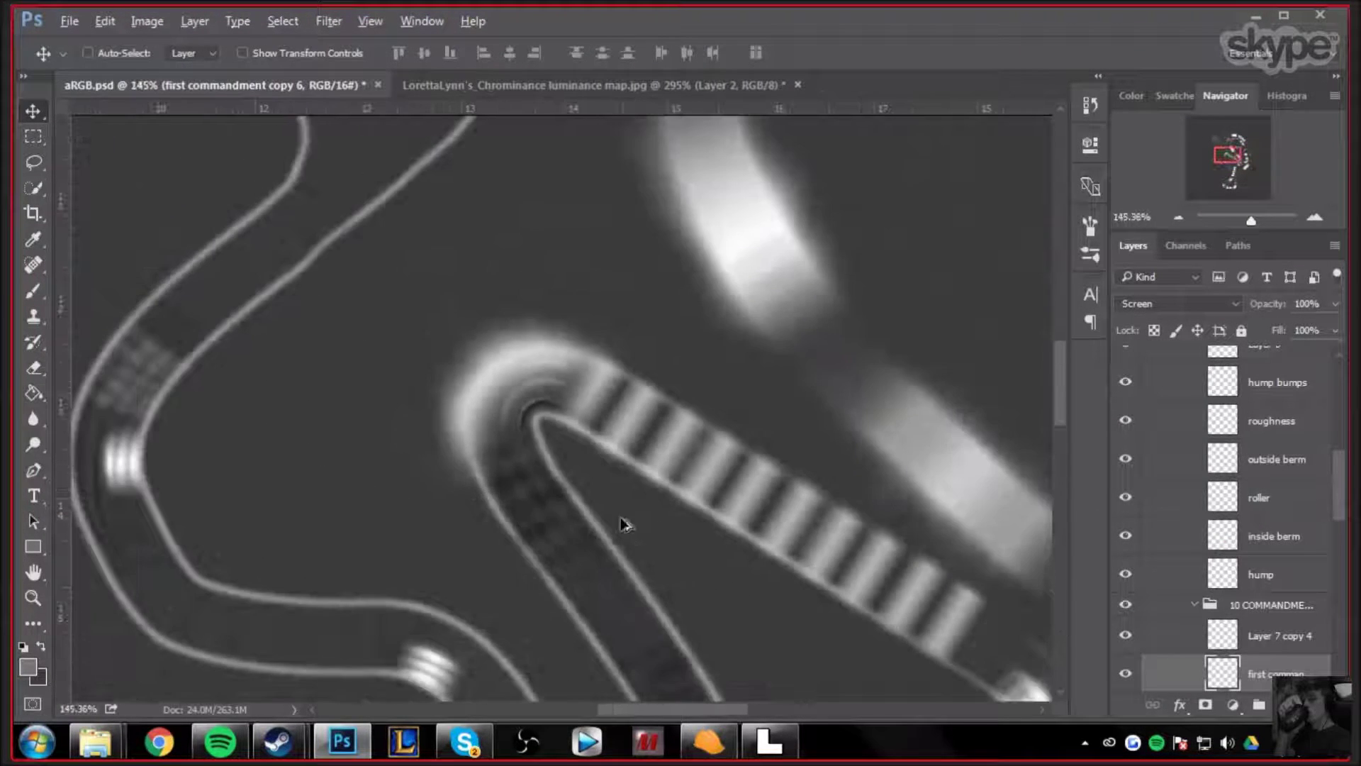
scroll(698, 543, "down", 3)
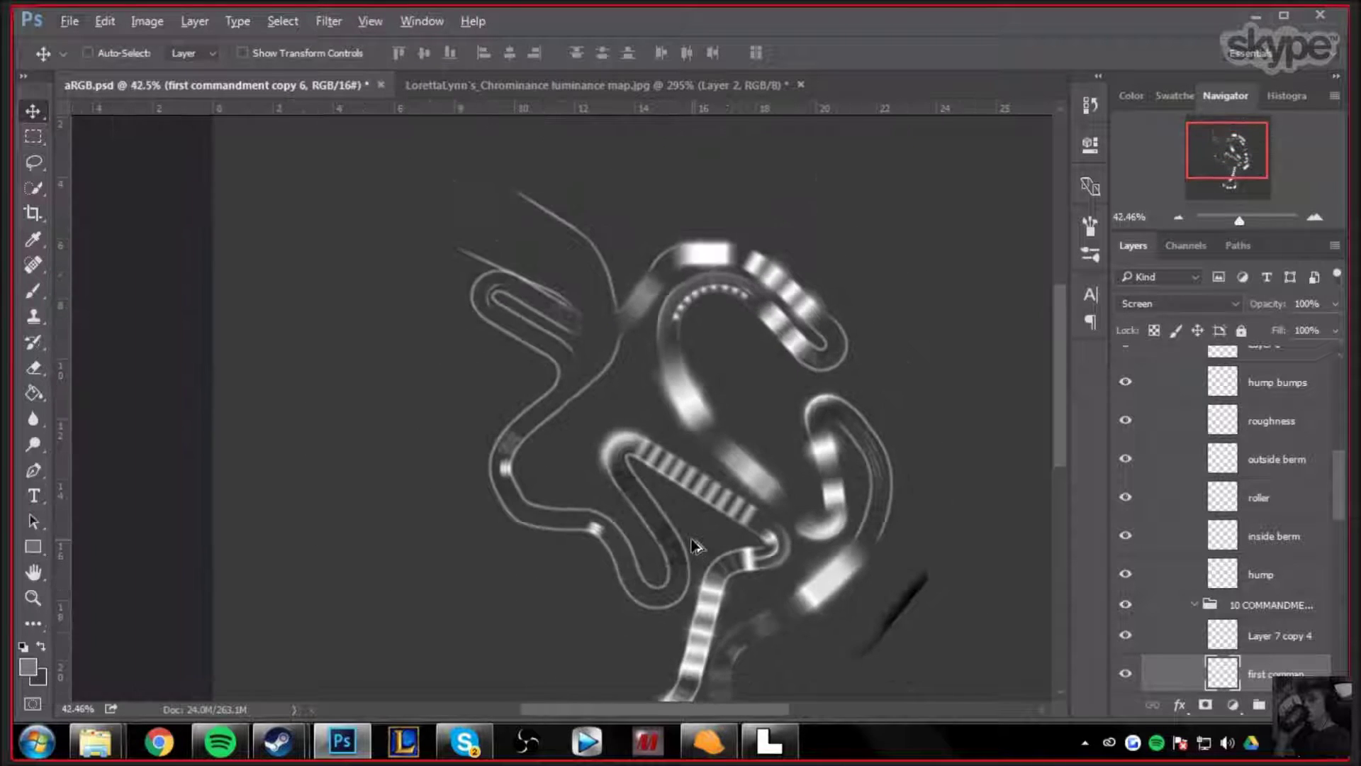
scroll(698, 543, "up", 3)
scroll(699, 554, "down", 2)
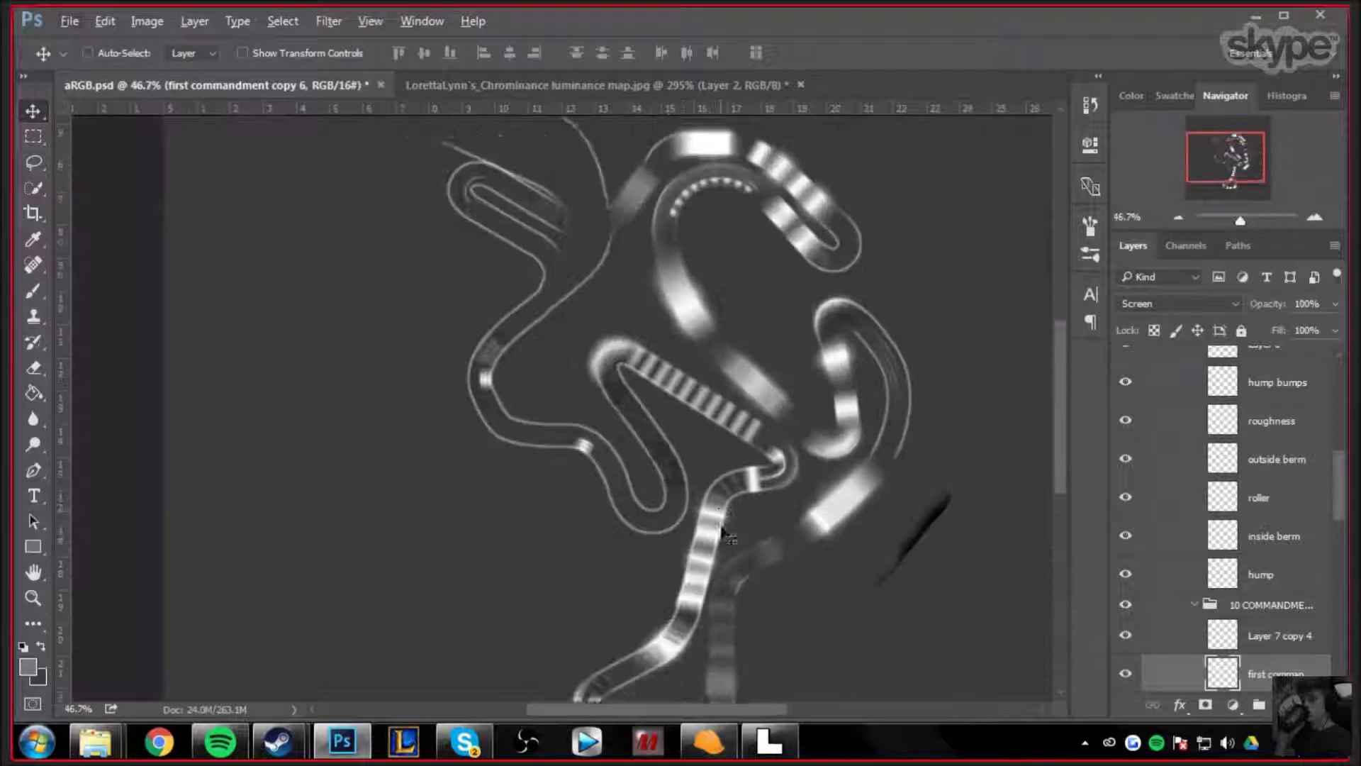
scroll(477, 481, "down", 2)
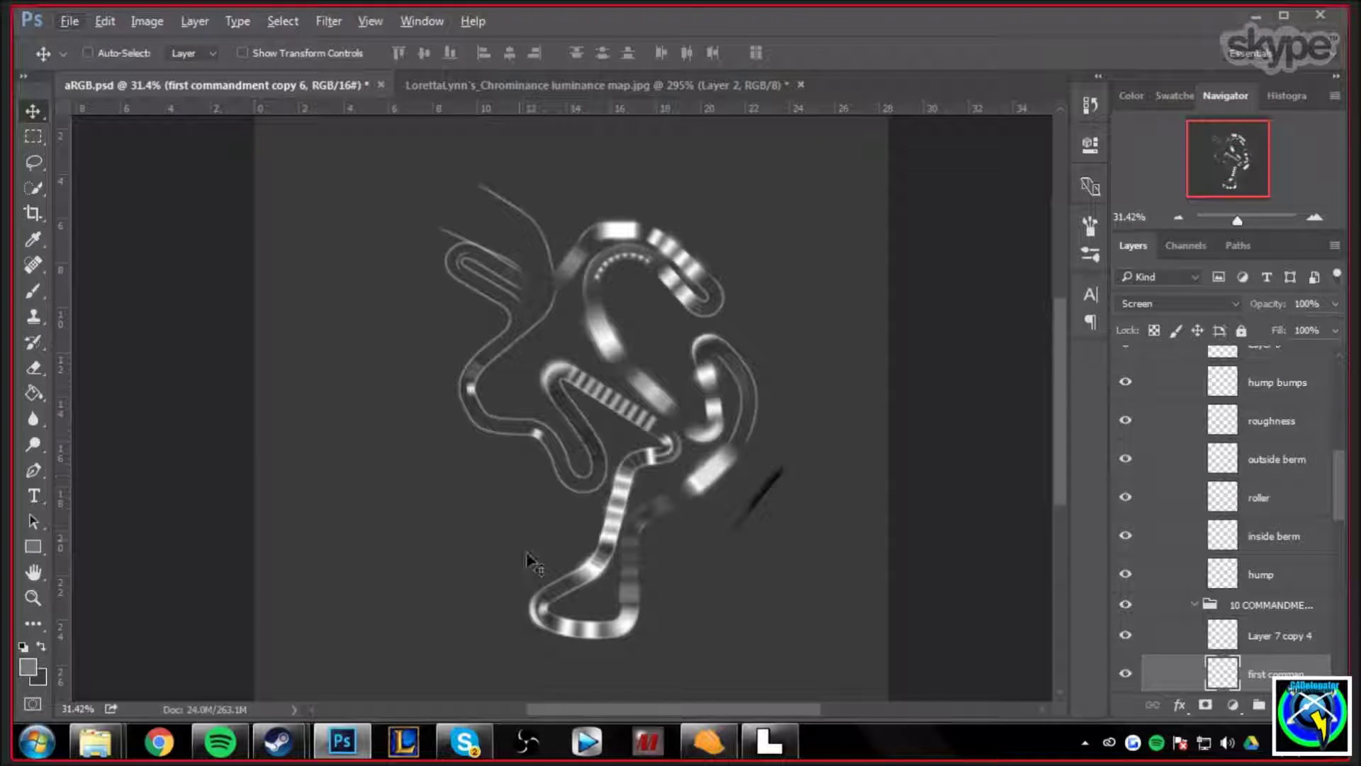
scroll(587, 638, "up", 5)
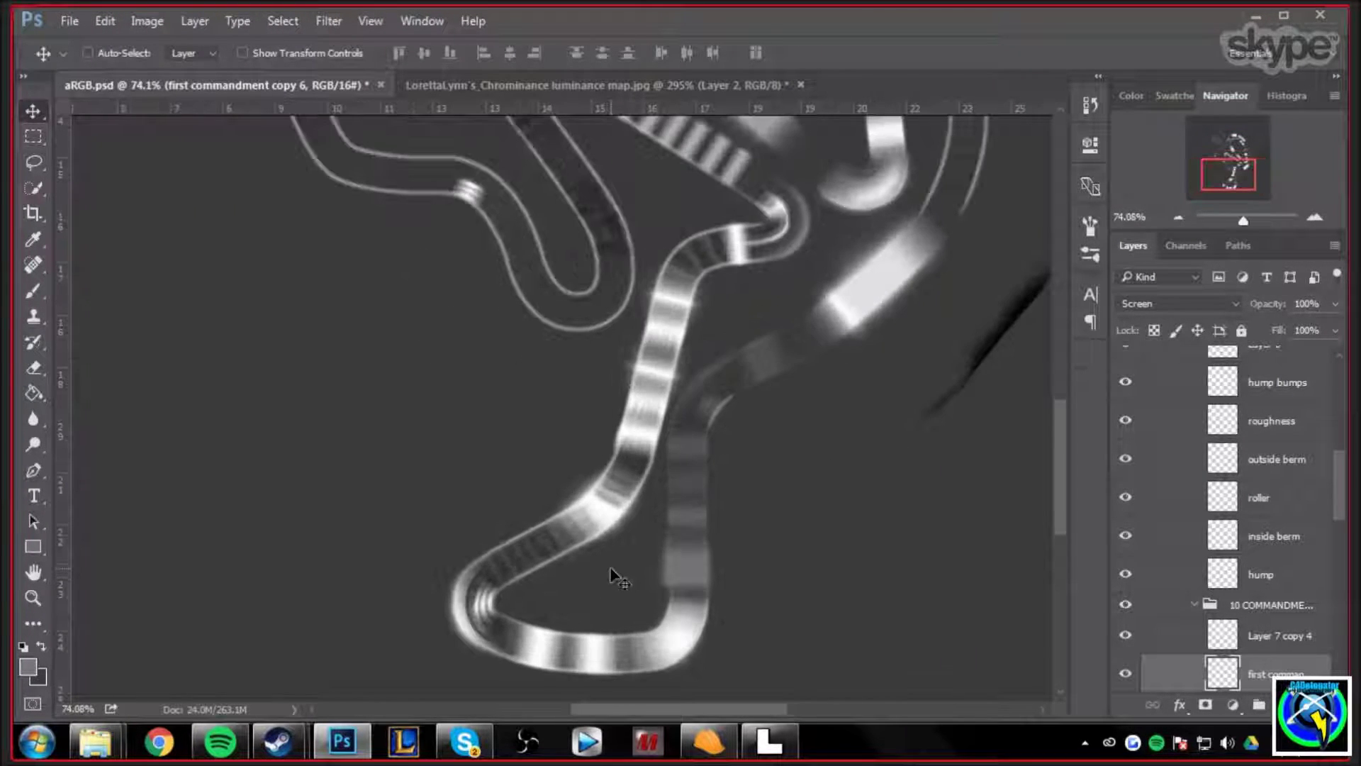
scroll(630, 563, "up", 3)
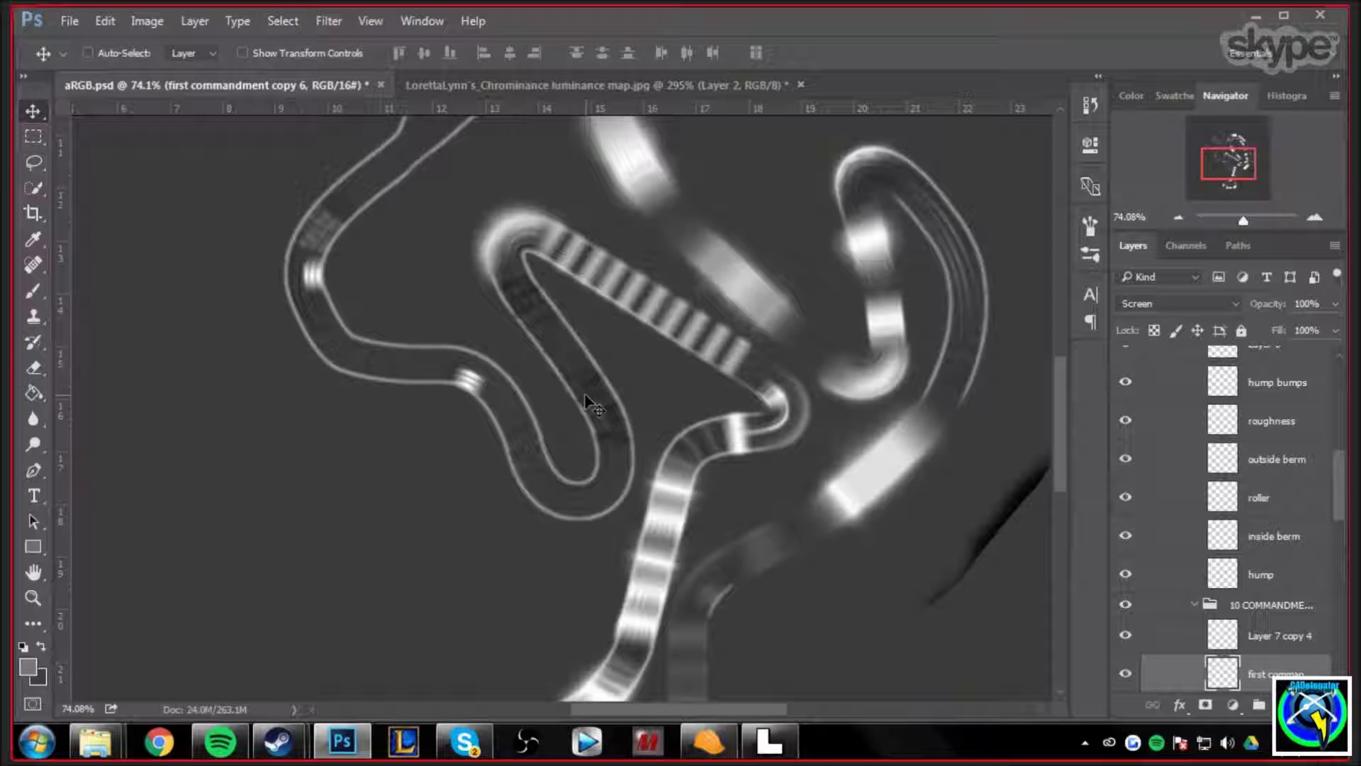
Turn on automatic layer selection and pick the layer holding the dim straight beside the bright rhythm section.
scroll(586, 401, "down", 2)
scroll(747, 616, "down", 3)
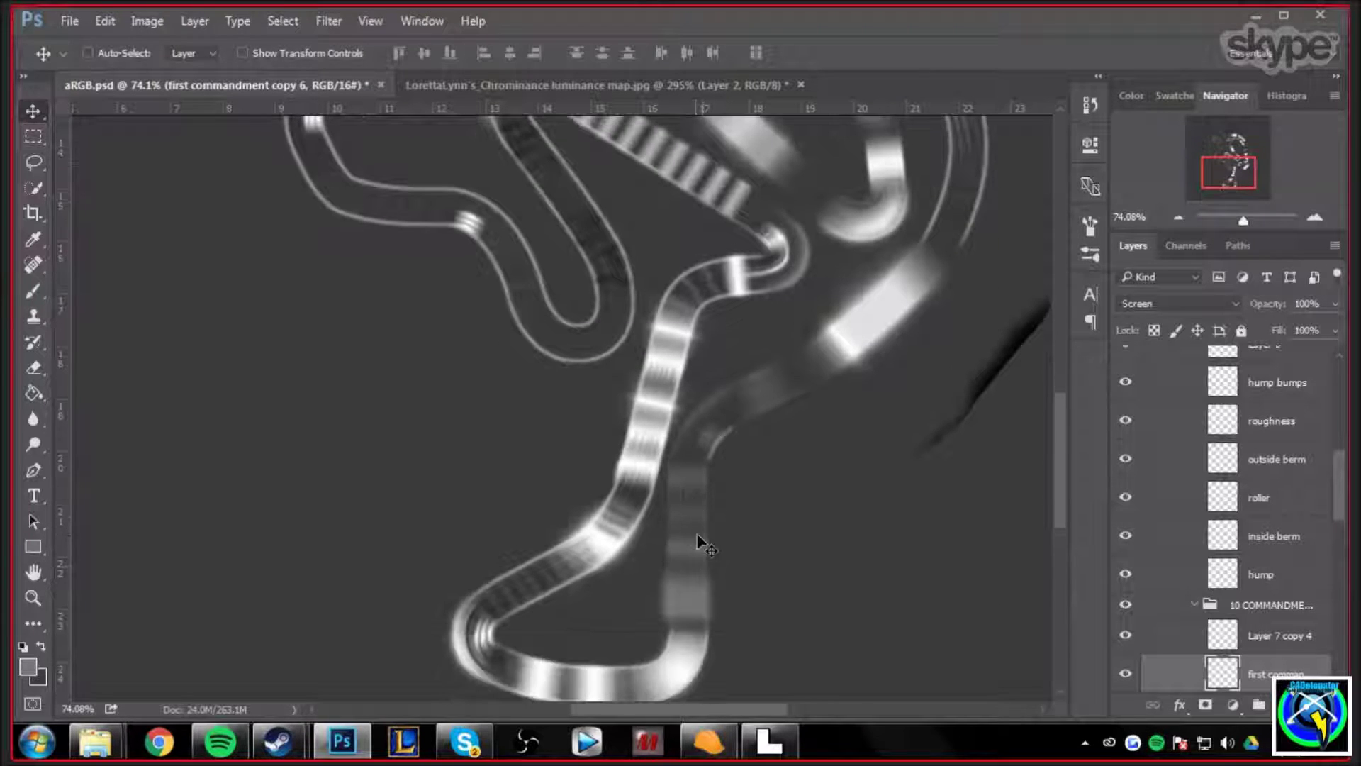
left_click(113, 53)
scroll(718, 550, "up", 2)
left_click(673, 560)
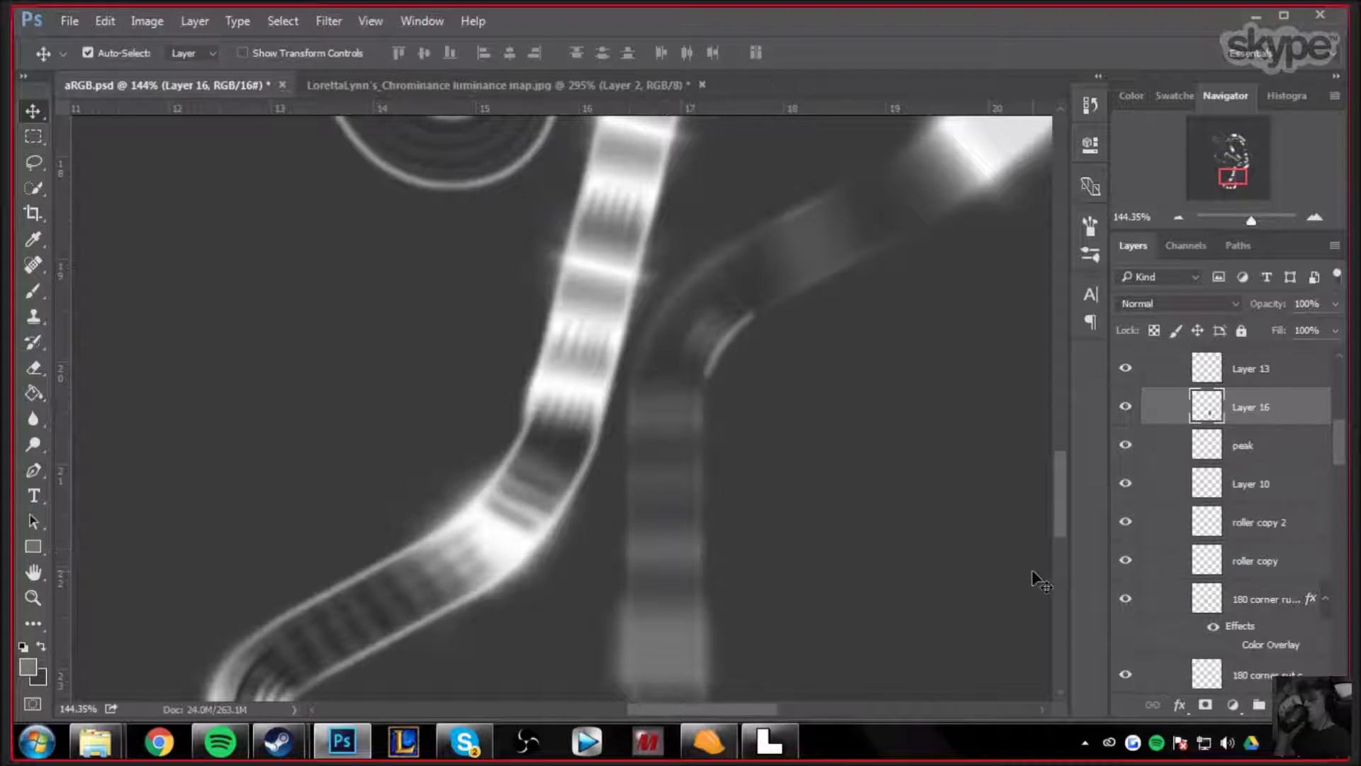
Switch Layer 16 off and on to examine which part of the track it shapes.
left_click(1126, 407)
left_click(1126, 407)
scroll(774, 532, "down", 1)
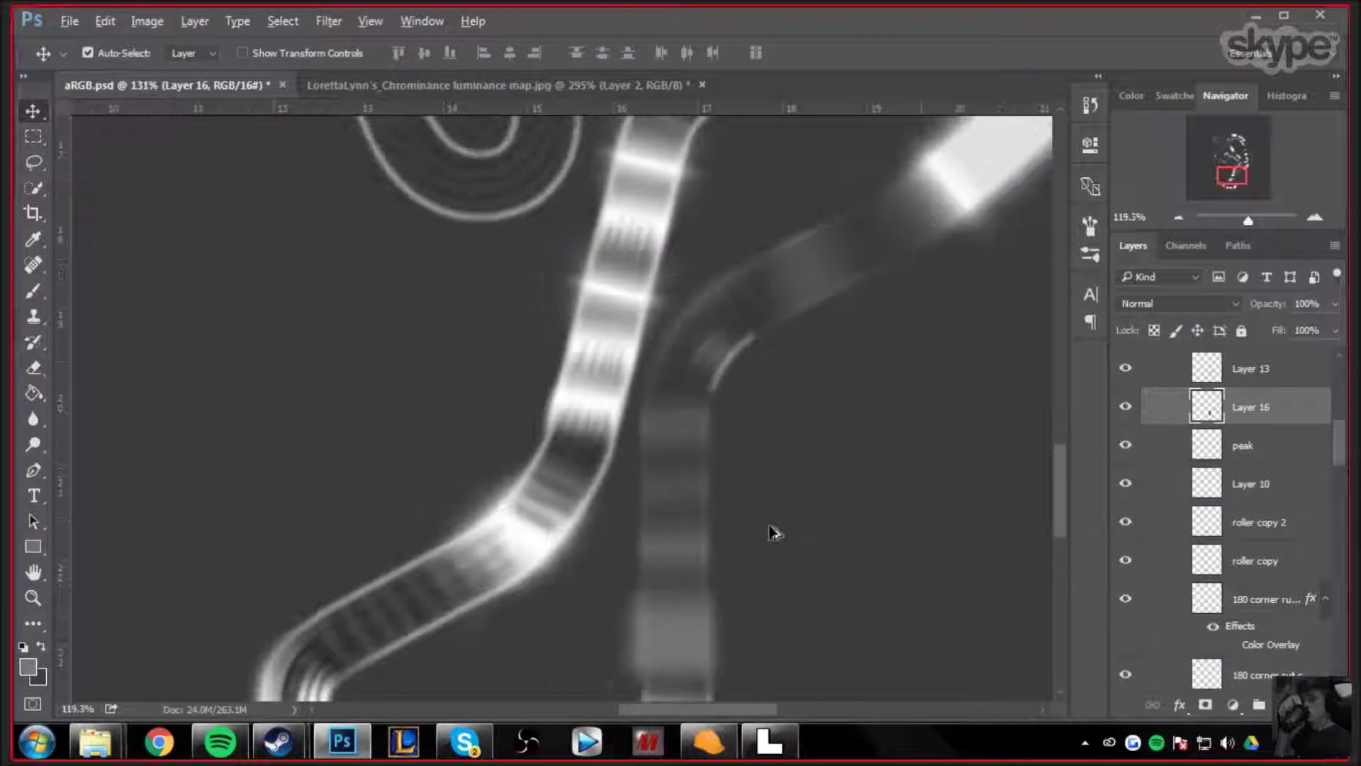
scroll(774, 532, "down", 1)
left_click(1126, 407)
left_click(1126, 407)
left_click(1126, 407)
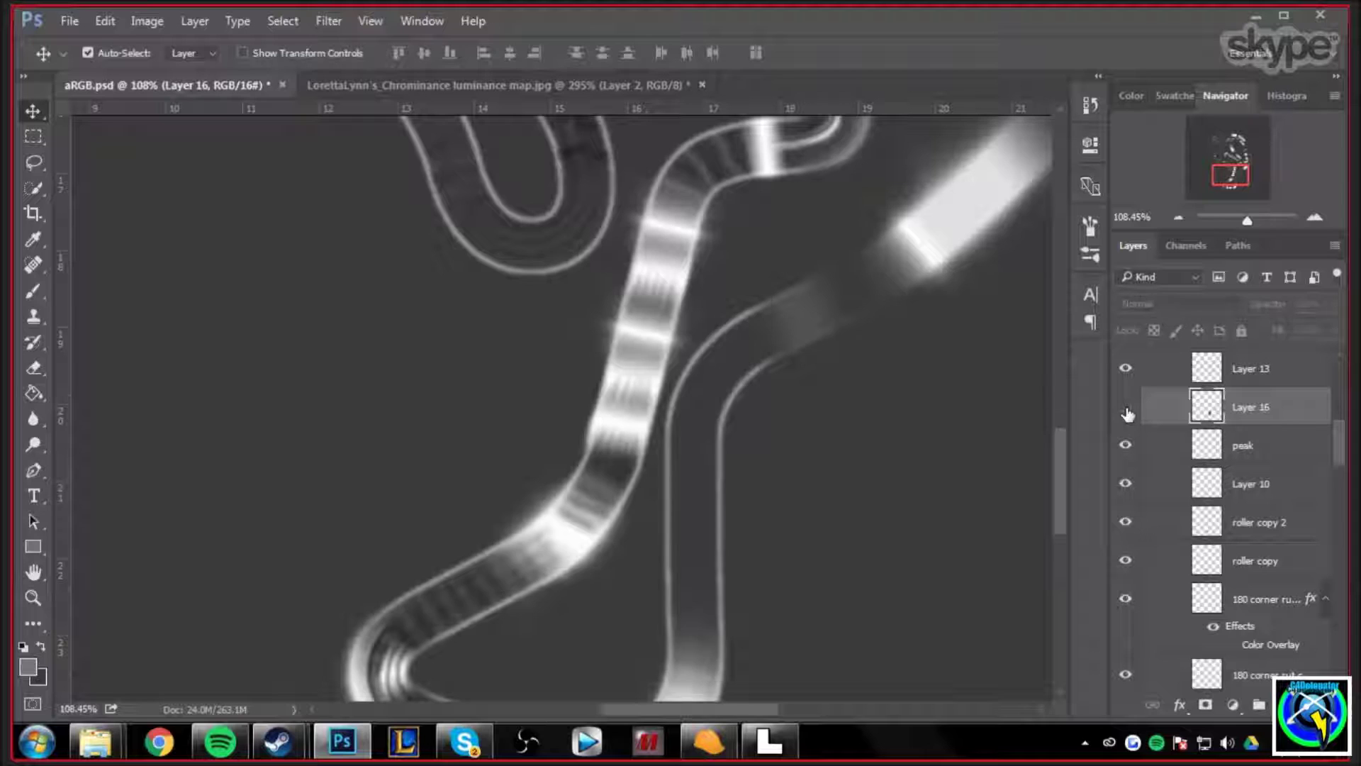
left_click(1126, 407)
Duplicate Layer 16 three times and merge the copies back into a single layer.
key("ctrl+j")
key("ctrl+j")
key("ctrl+j")
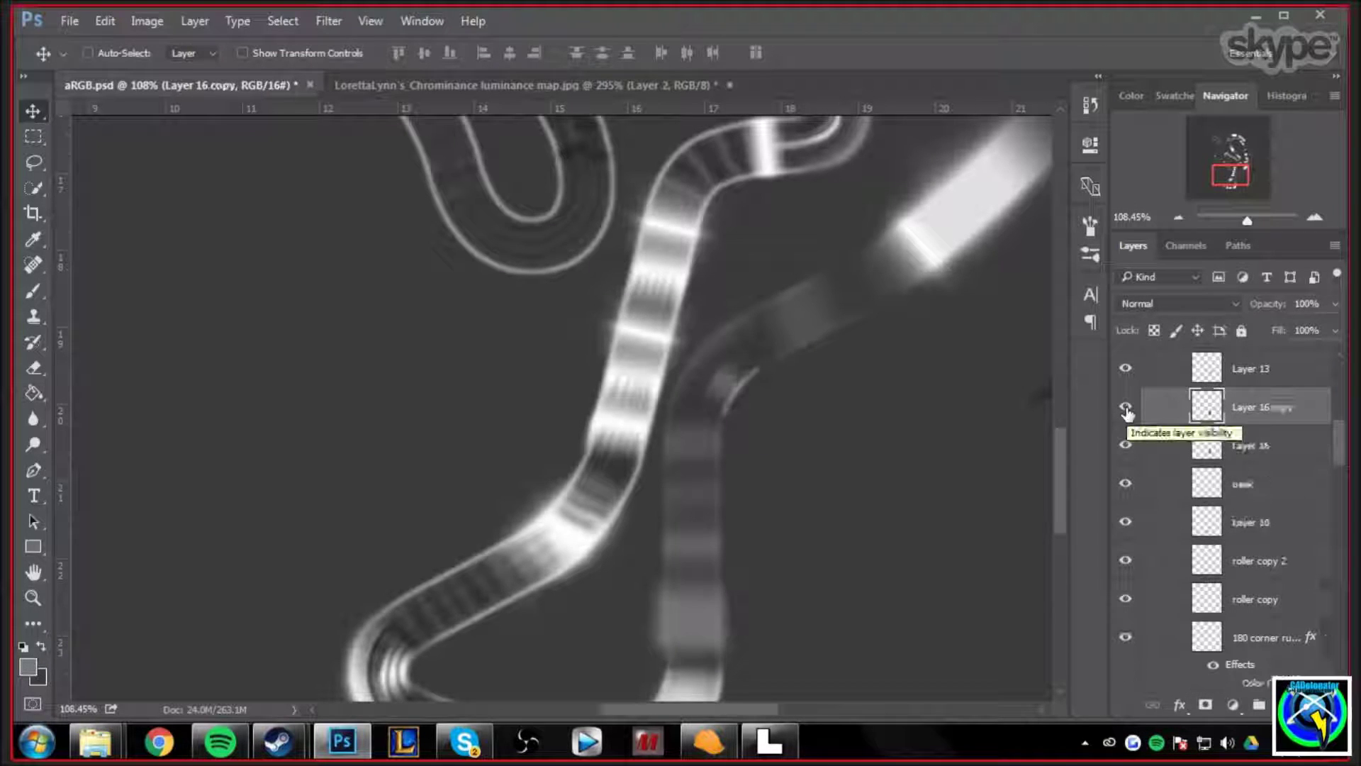
key("ctrl+e")
key("ctrl+e")
key("ctrl+e")
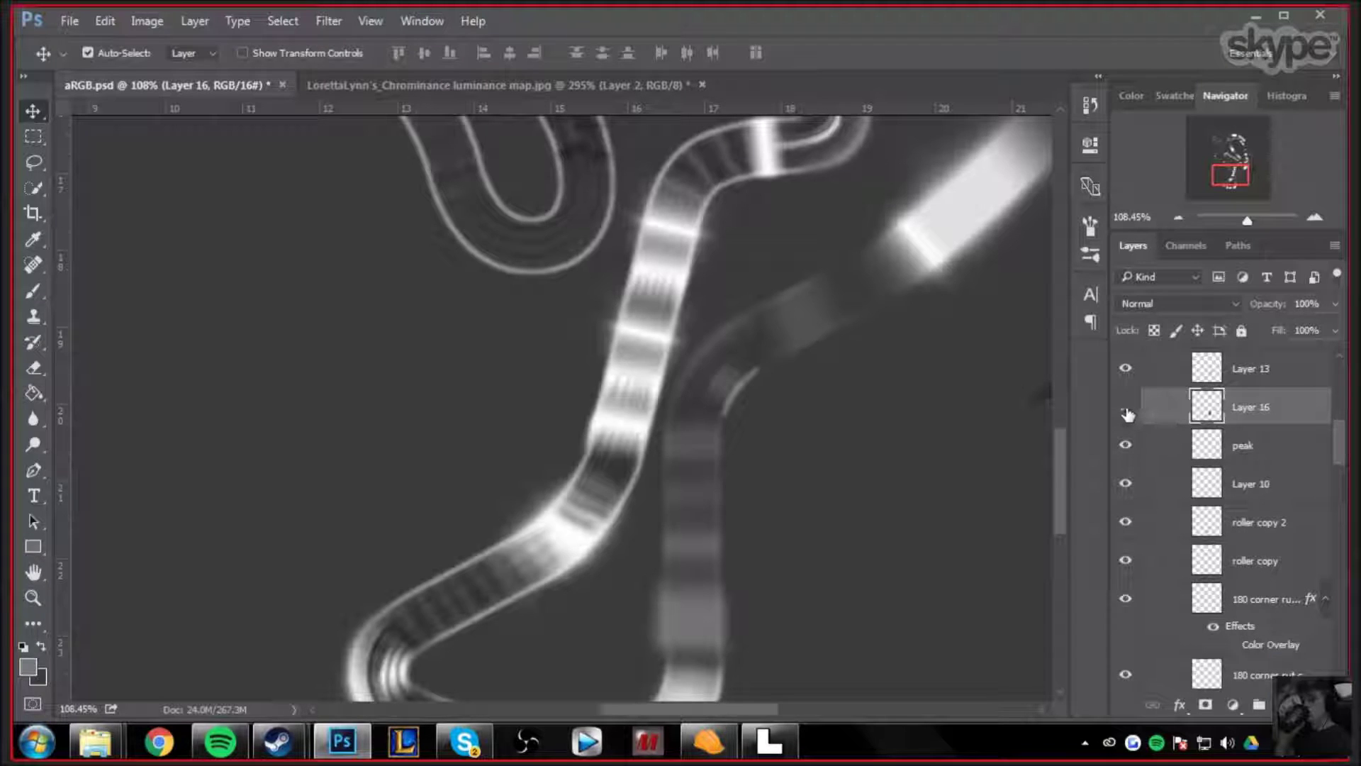
Set Layer 16's blend mode to Screen and turn off automatic layer selection.
left_click(1176, 304)
left_click(1131, 444)
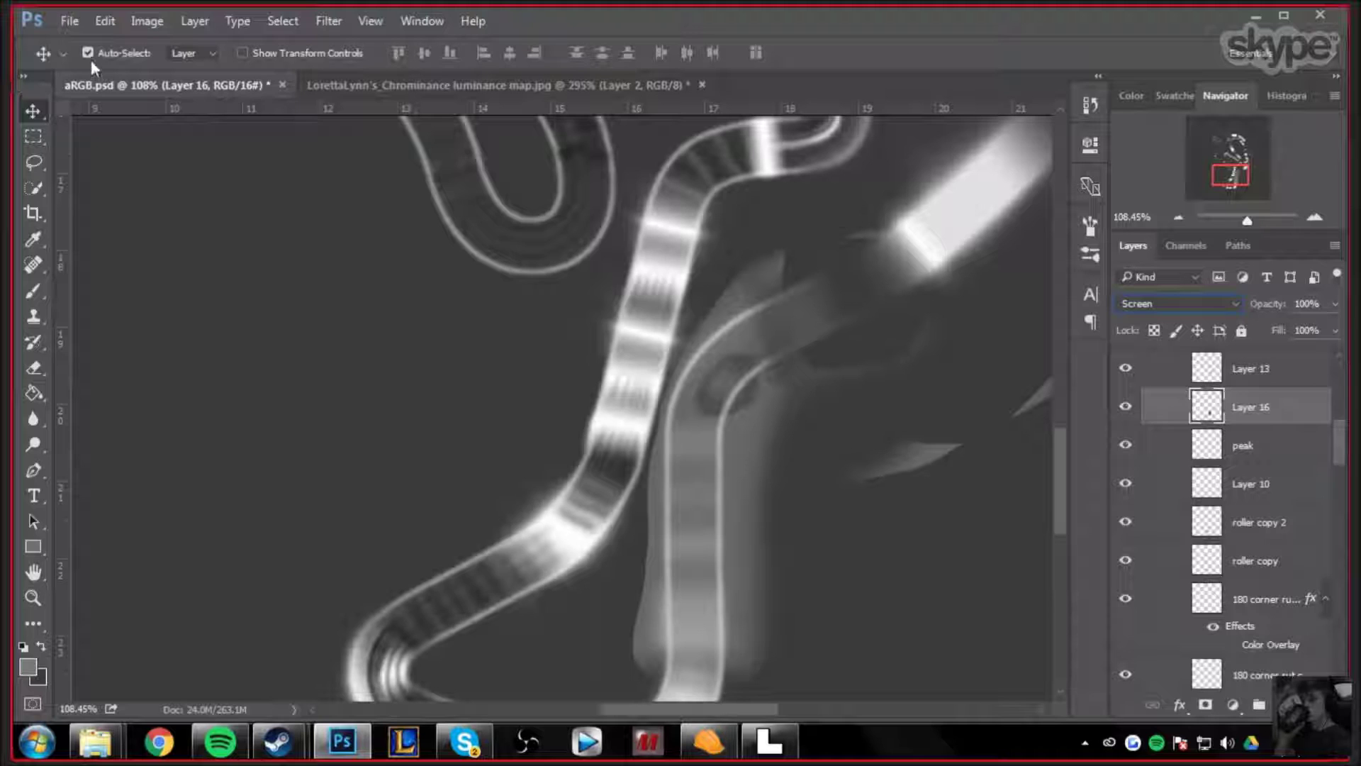
scroll(237, 258, "down", 4)
scroll(653, 390, "up", 1)
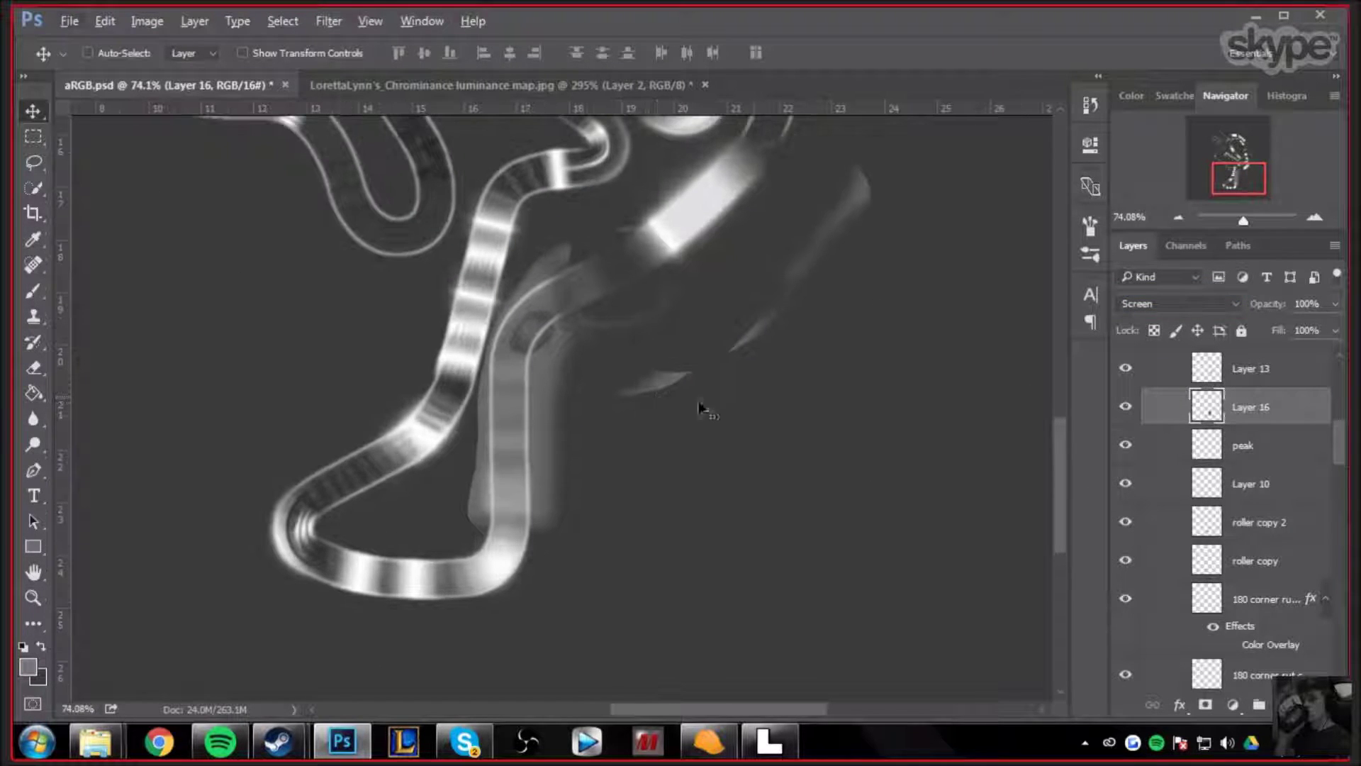
Try erasing the stray faint marks outside the track on Layer 16 with the Eraser.
key("e")
key("alt+e")
key("Escape")
left_click_drag(679, 407, 678, 388)
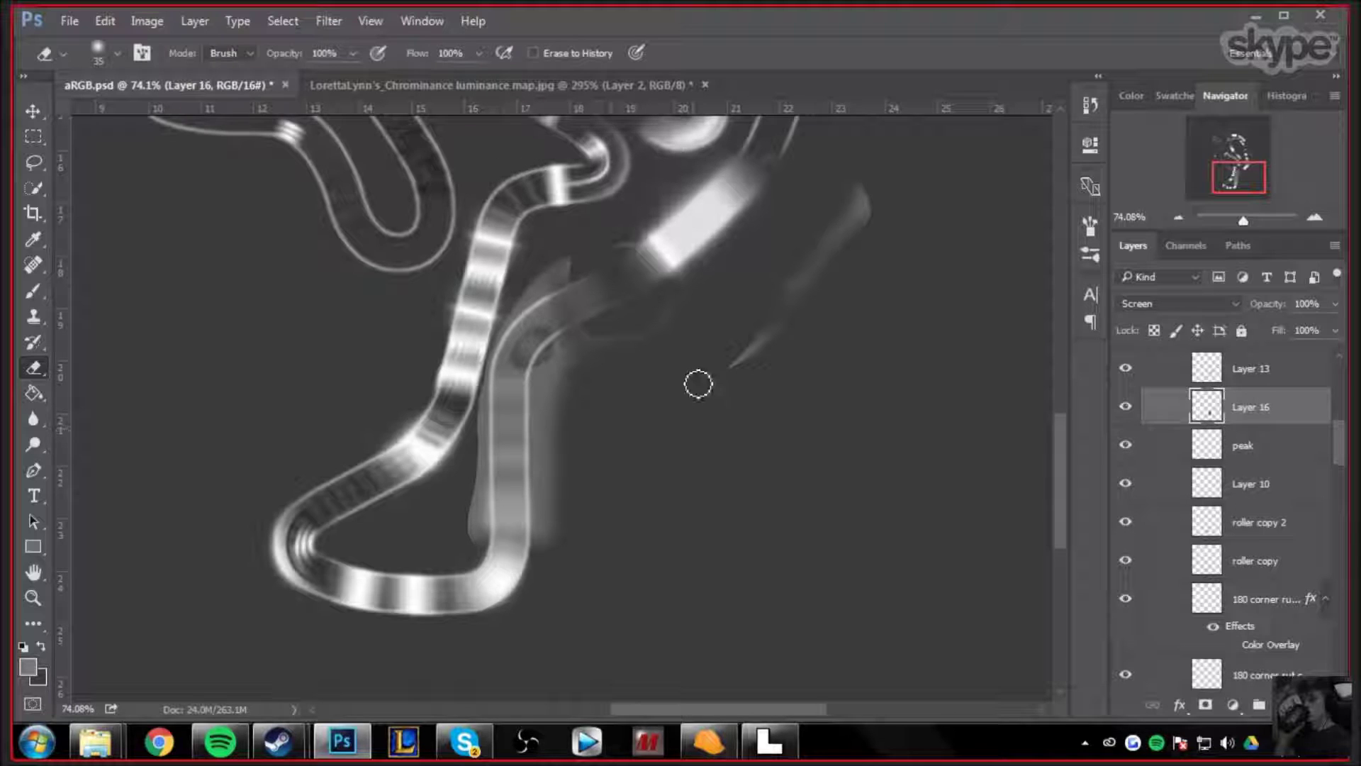
key("v")
key("e")
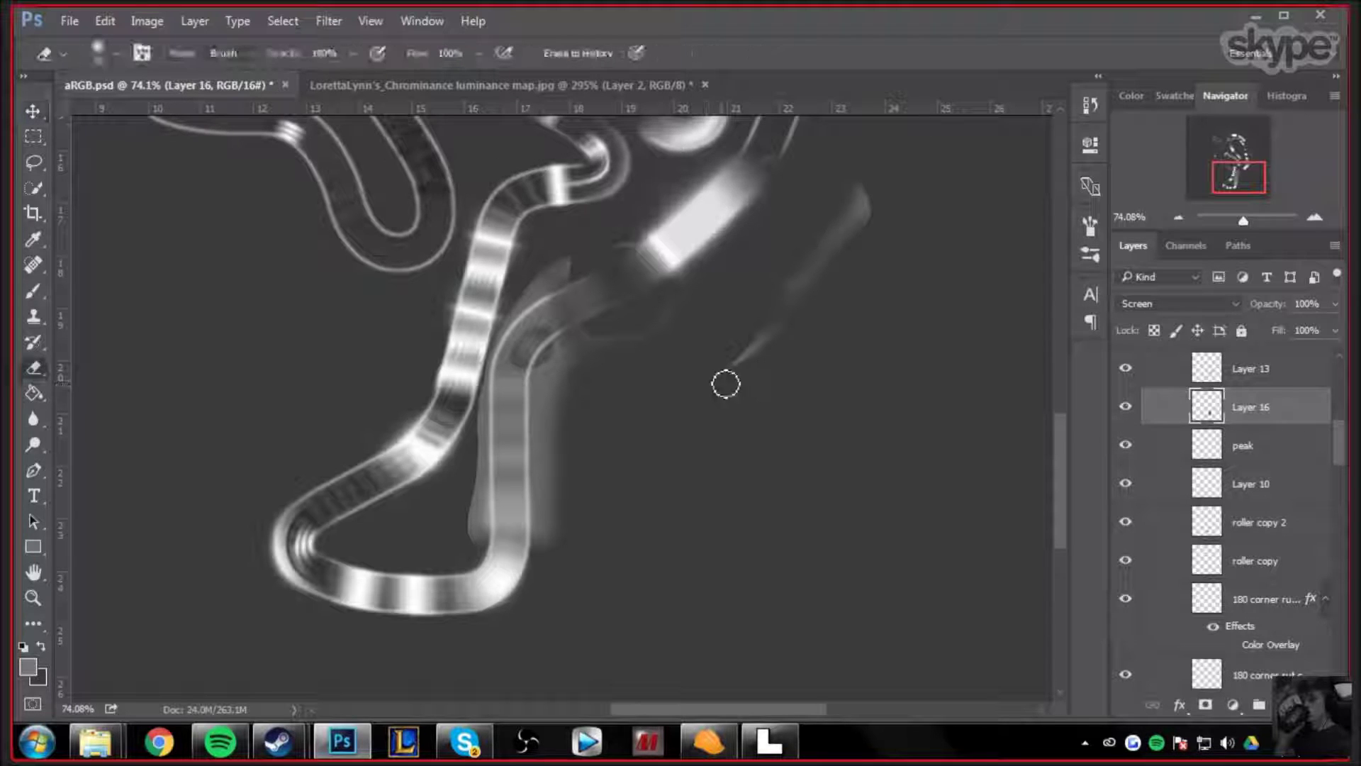
mouse_move(732, 376)
left_mouse_down()
mouse_move(751, 310)
mouse_move(766, 318)
mouse_move(846, 198)
left_mouse_up()
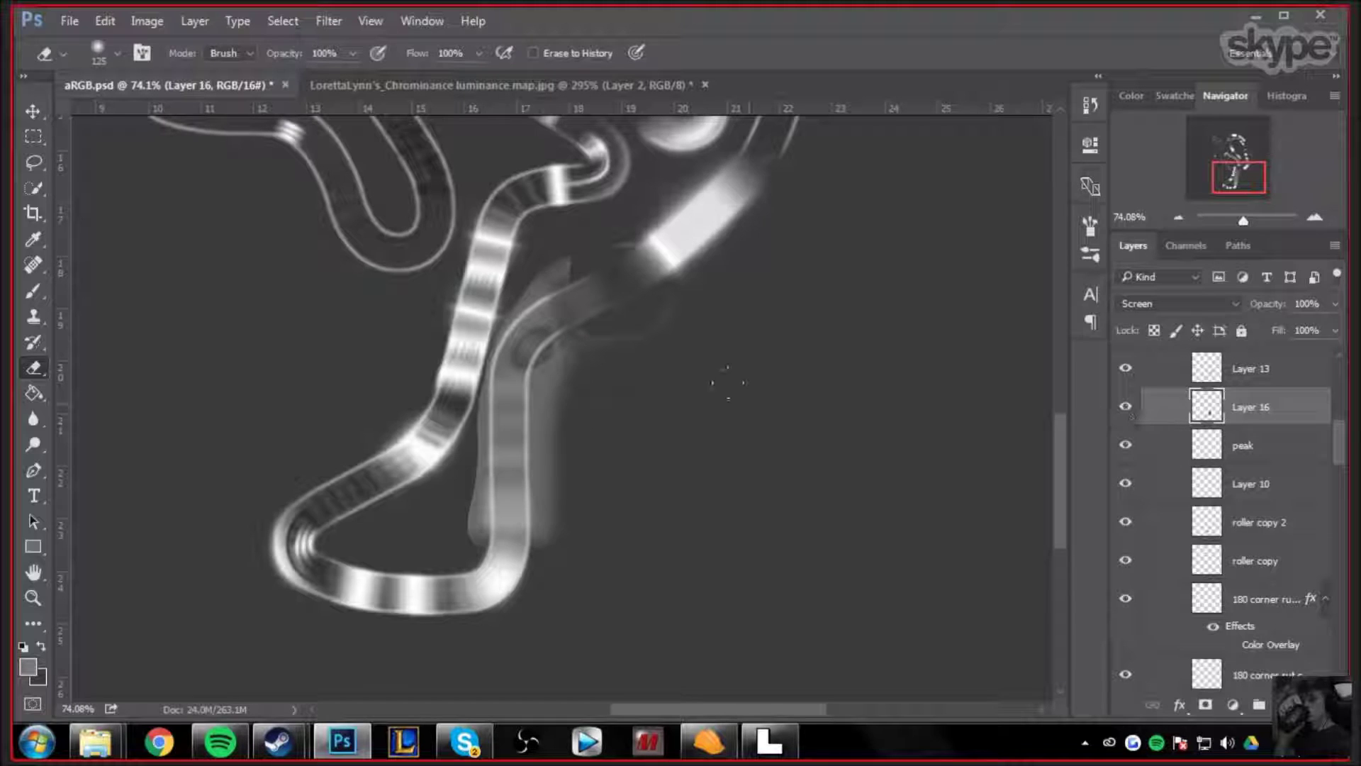
key("ctrl+z")
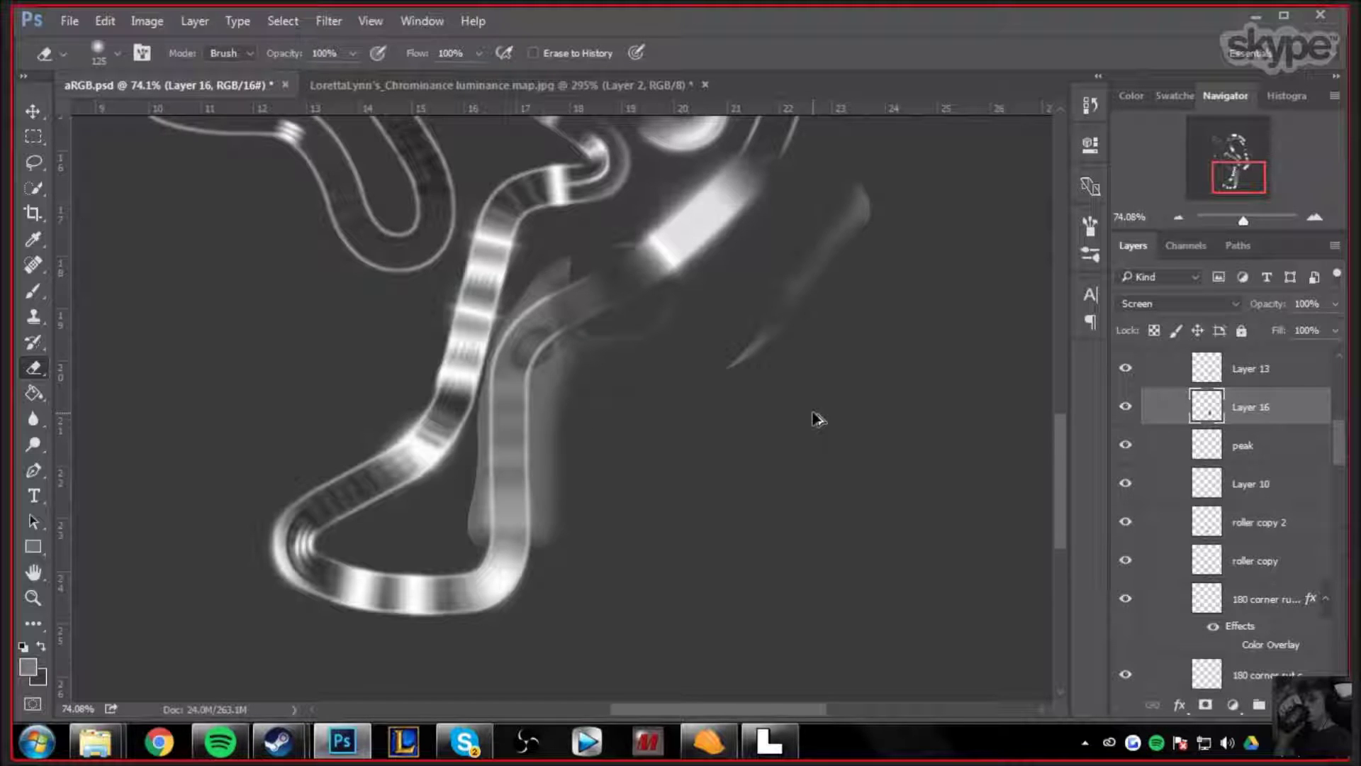
Duplicate Layer 16 three times in Normal mode to strengthen the dim straight.
key("ctrl+j")
key("ctrl+j")
key("shift+alt+n")
key("ctrl+j")
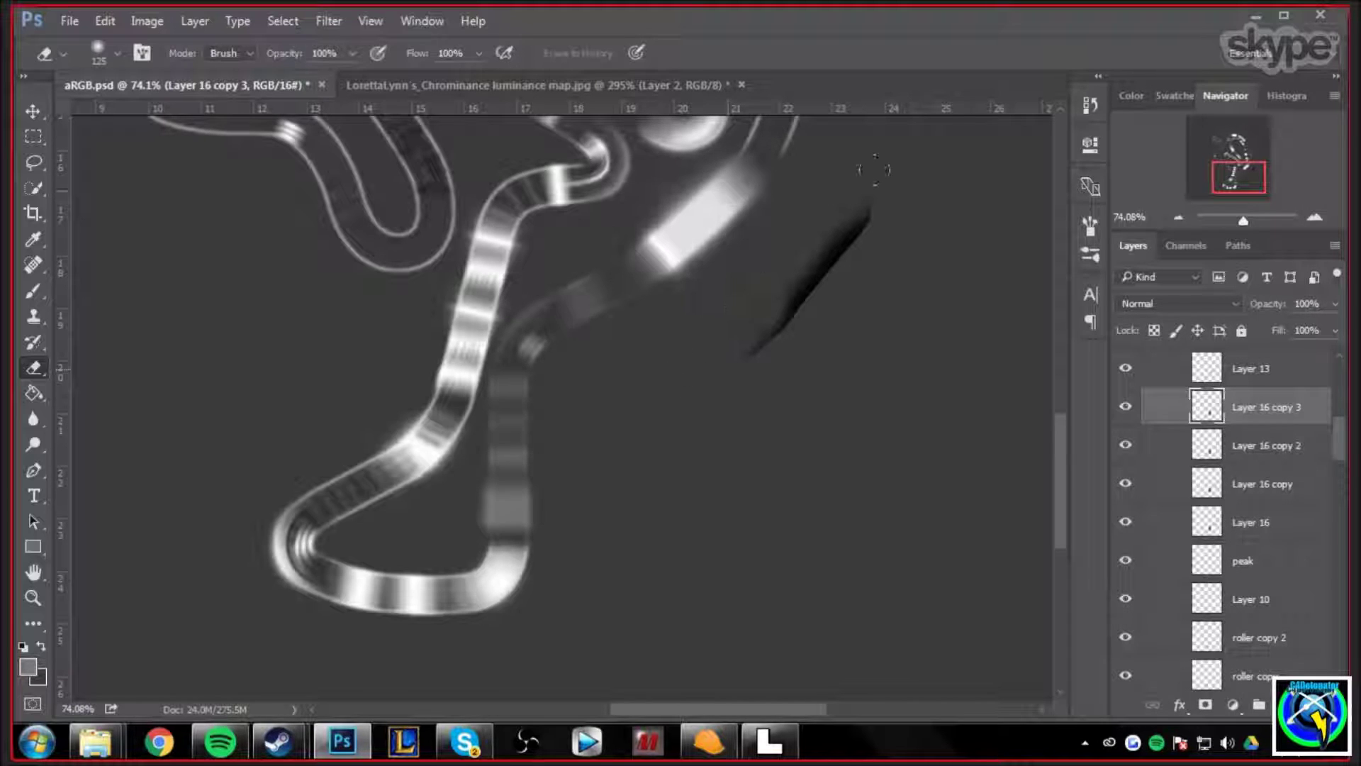
Undo the duplications so that only the single Layer 16 is left.
key("ctrl+alt+z")
key("ctrl+alt+z")
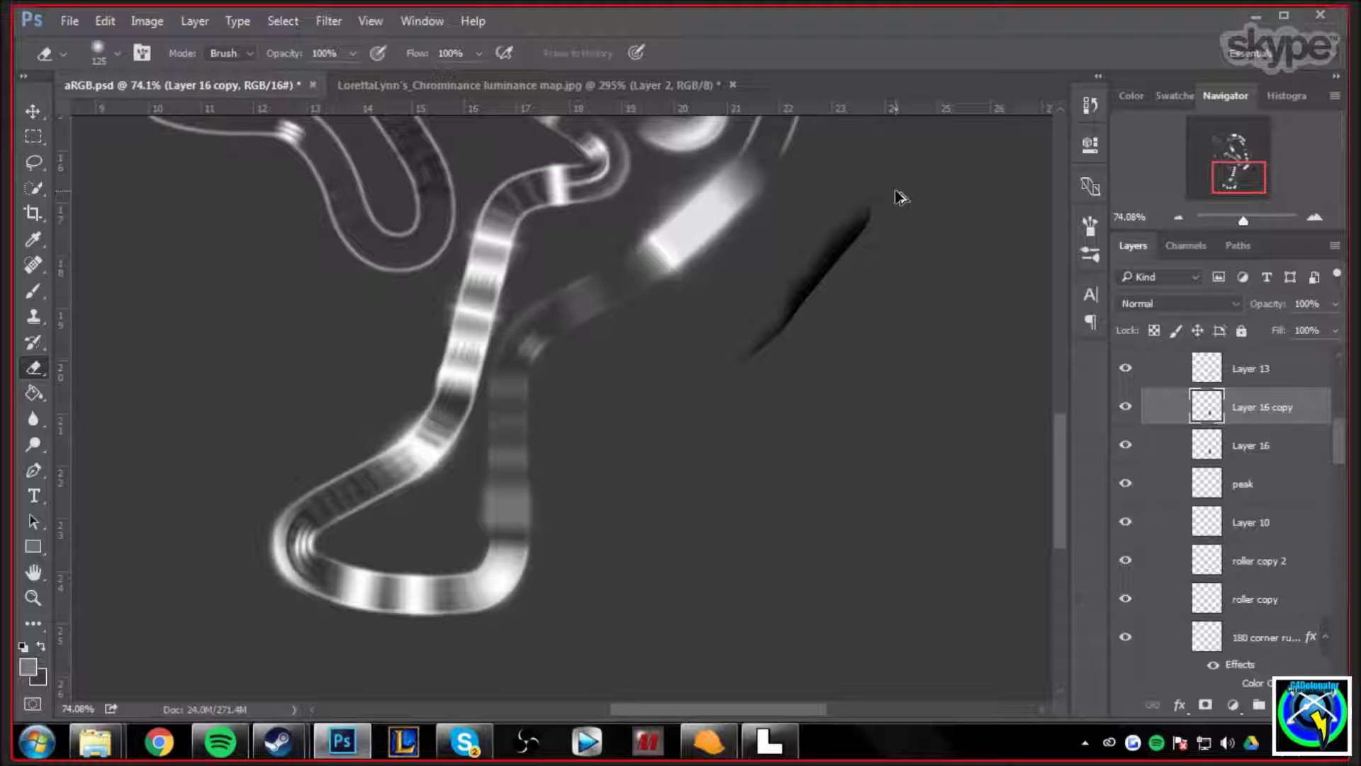
key("ctrl+alt+z")
key("ctrl+shift+z")
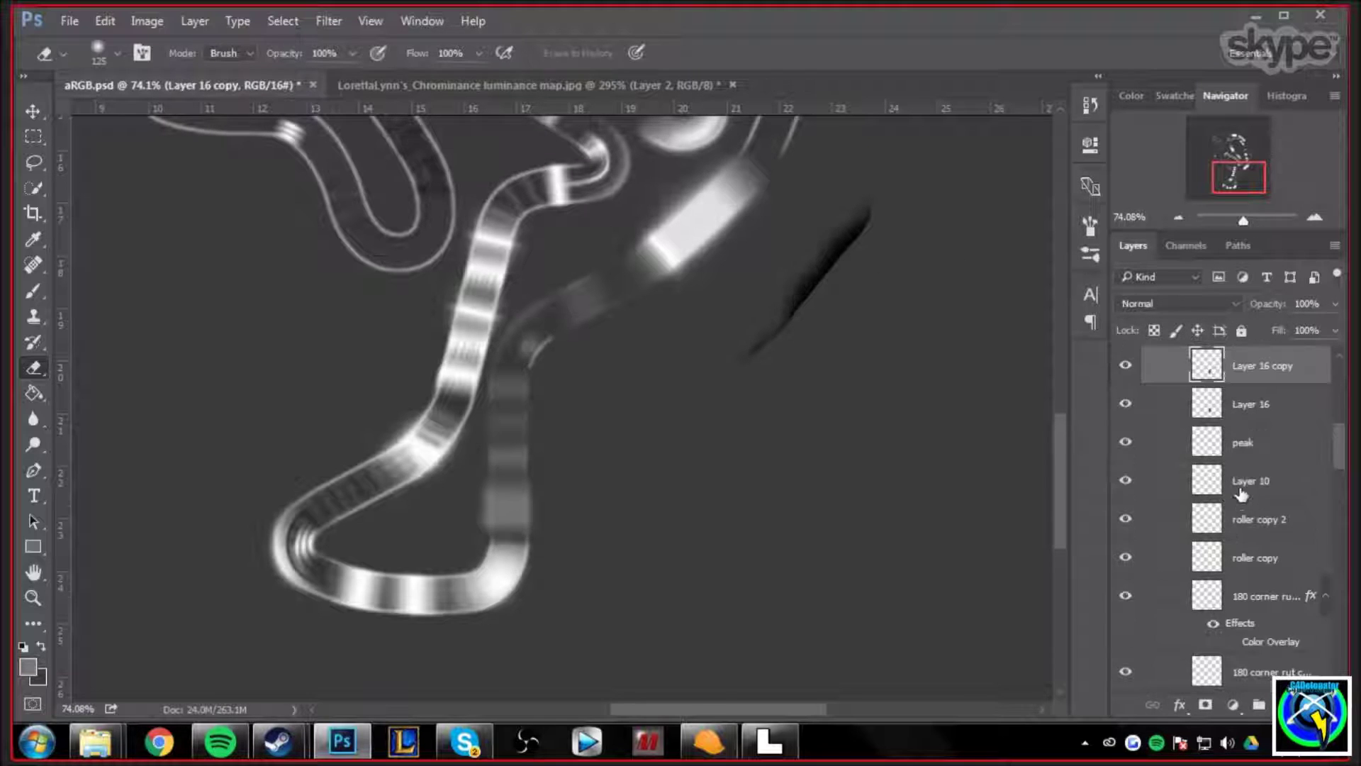
scroll(1224, 392, "up", 1)
key("ctrl+alt+z")
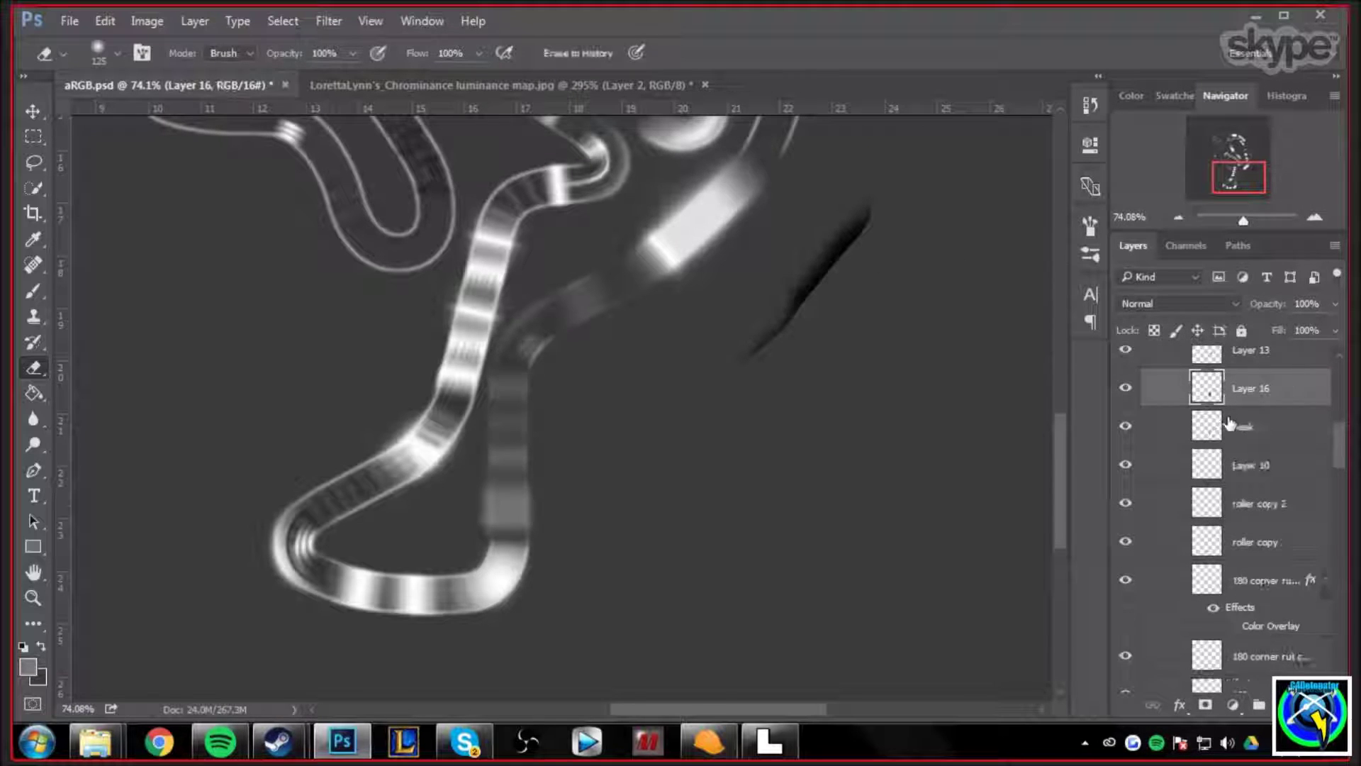
Compare the track with Layer 16 hidden and shown, and erase its stray dark streak outside the track.
left_click(1126, 414)
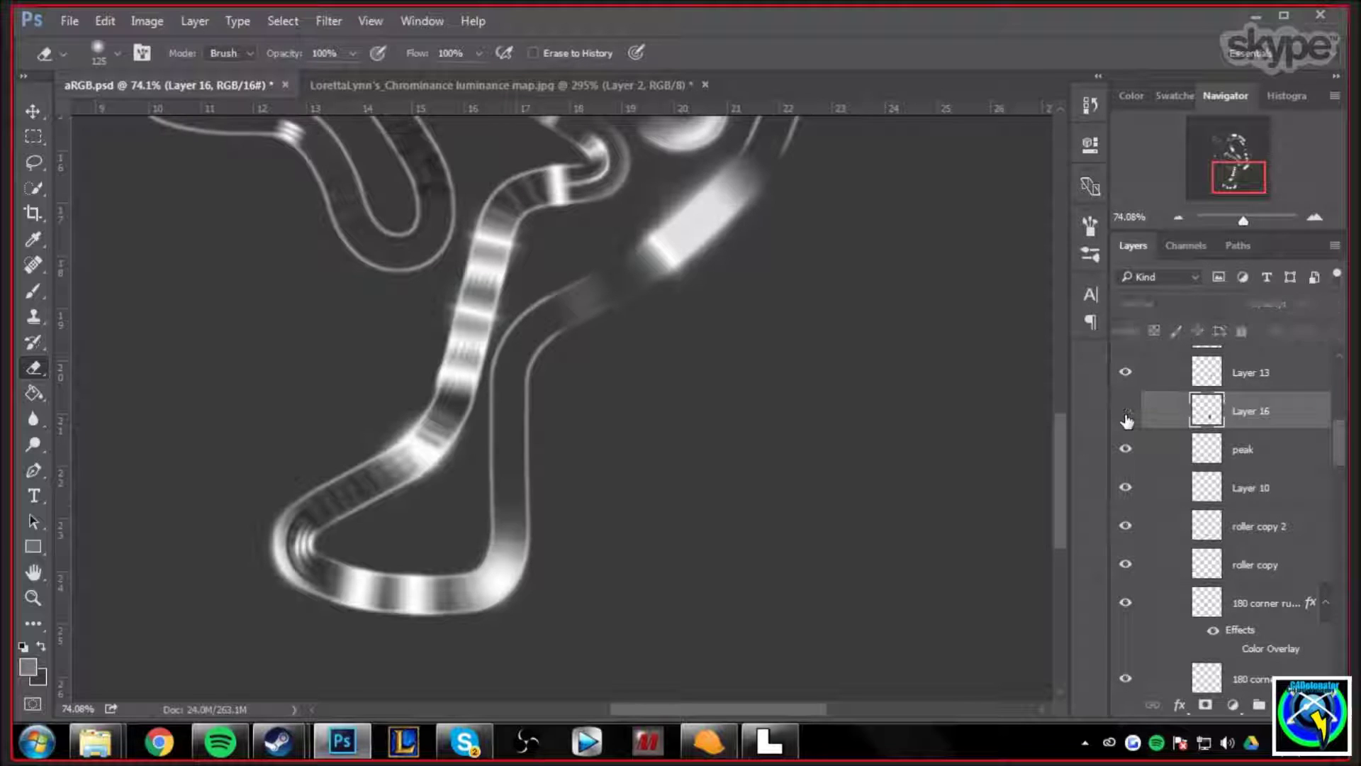
left_click(1127, 415)
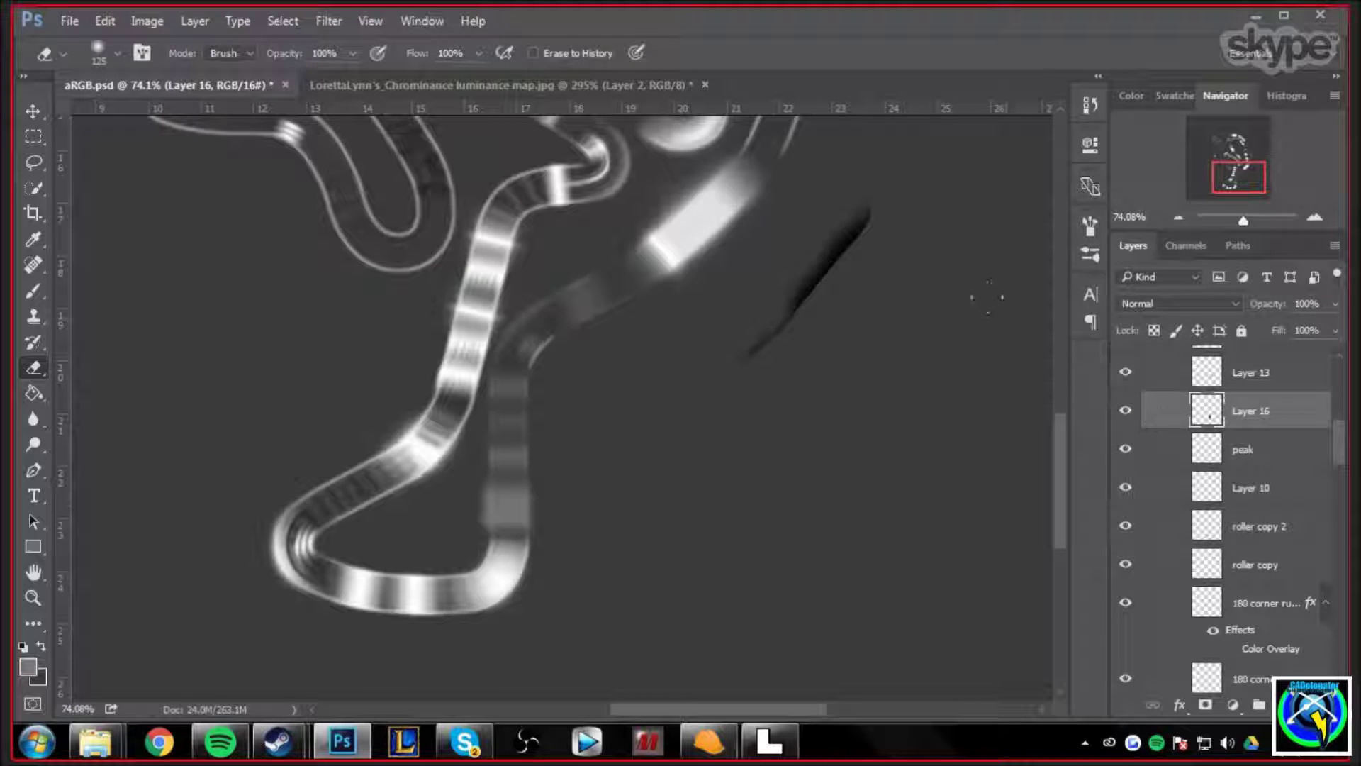
mouse_move(801, 212)
left_mouse_down()
mouse_move(823, 262)
mouse_move(769, 336)
left_mouse_up()
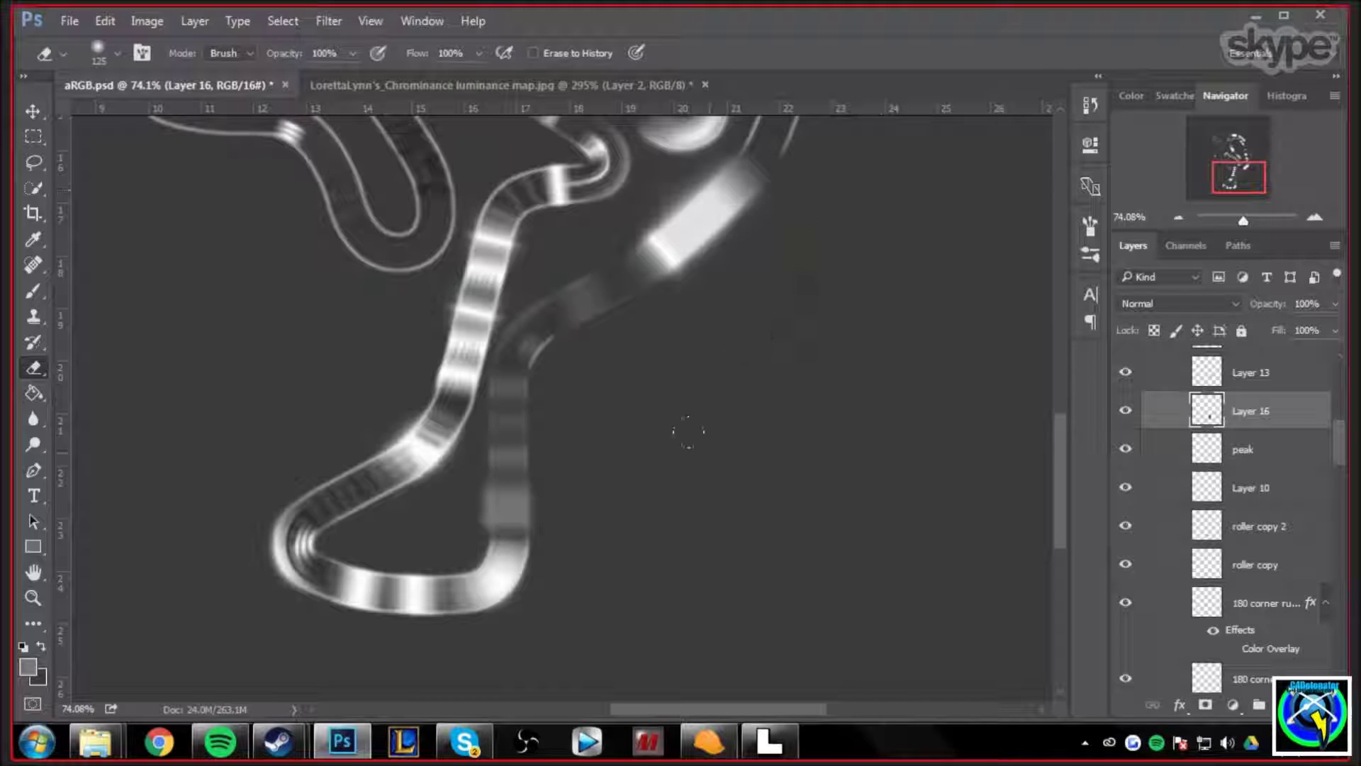
Try brightening Layer 16 with an Exposure adjustment of +2.26.
left_click(141, 21)
left_click(509, 14)
left_click(144, 22)
mouse_move(234, 72)
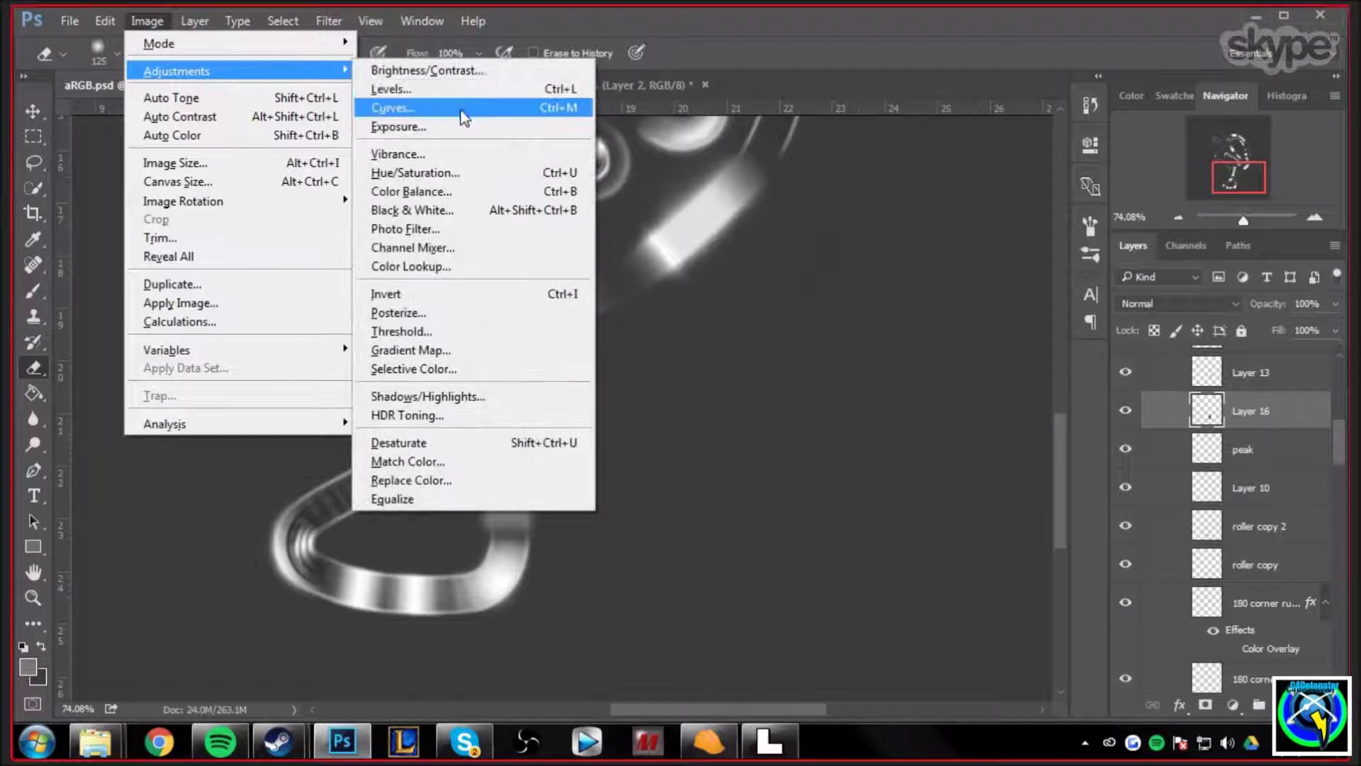
left_click(461, 126)
left_click_drag(948, 329, 1000, 330)
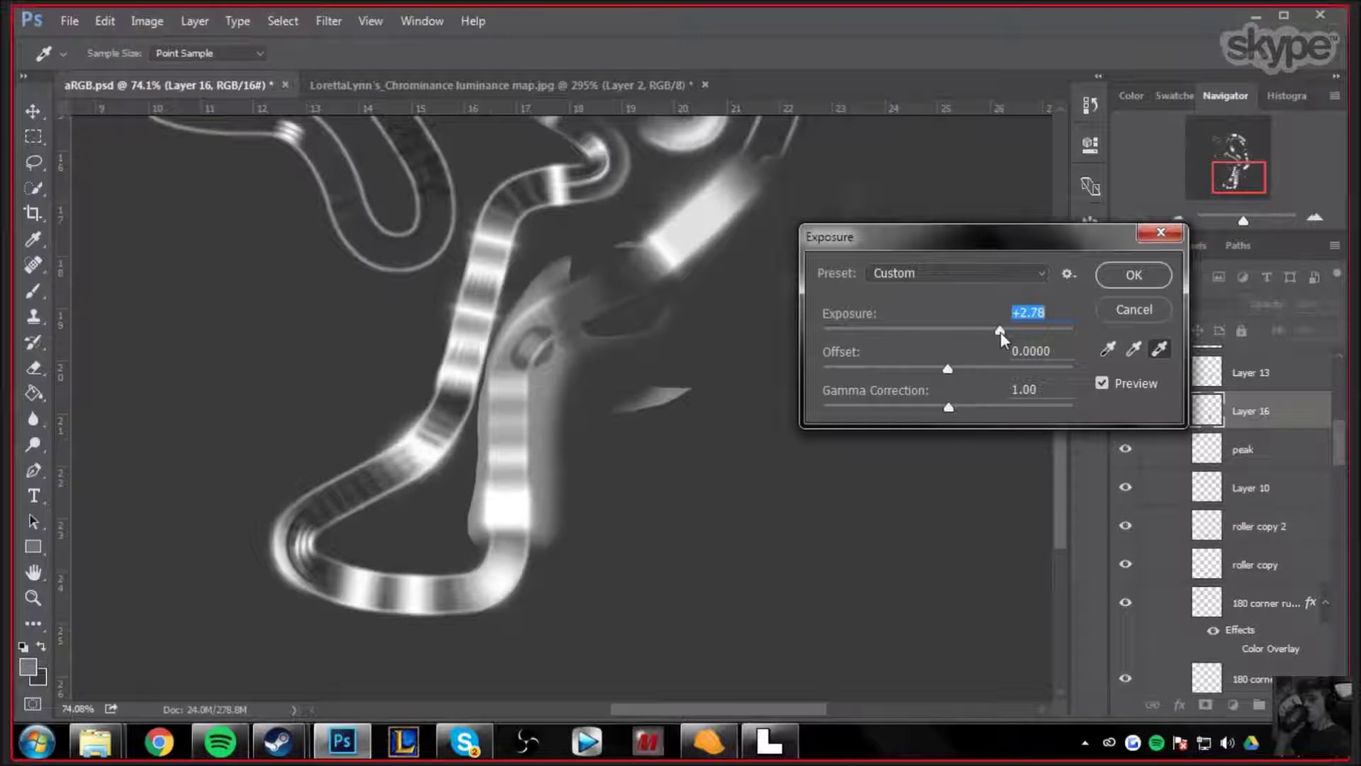
left_click_drag(1000, 332, 990, 329)
key("e")
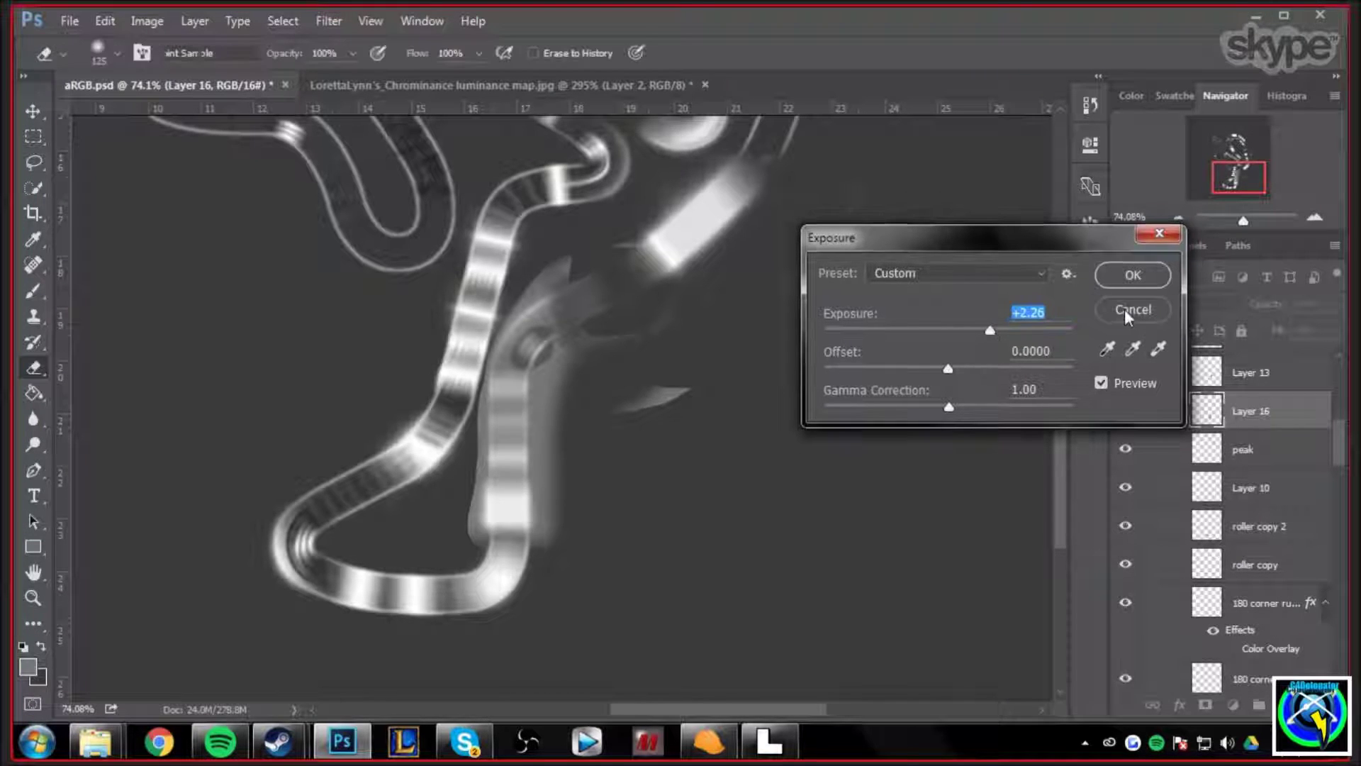
left_click(1124, 309)
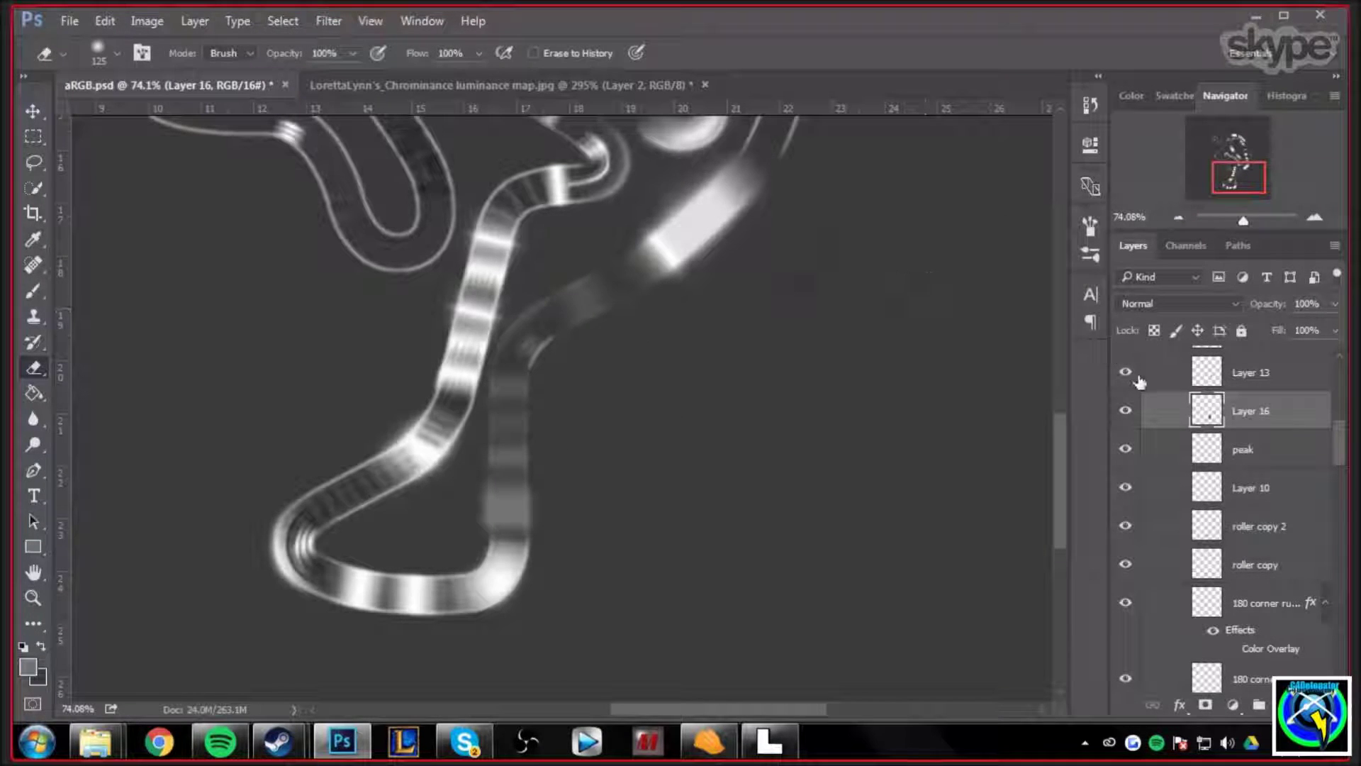